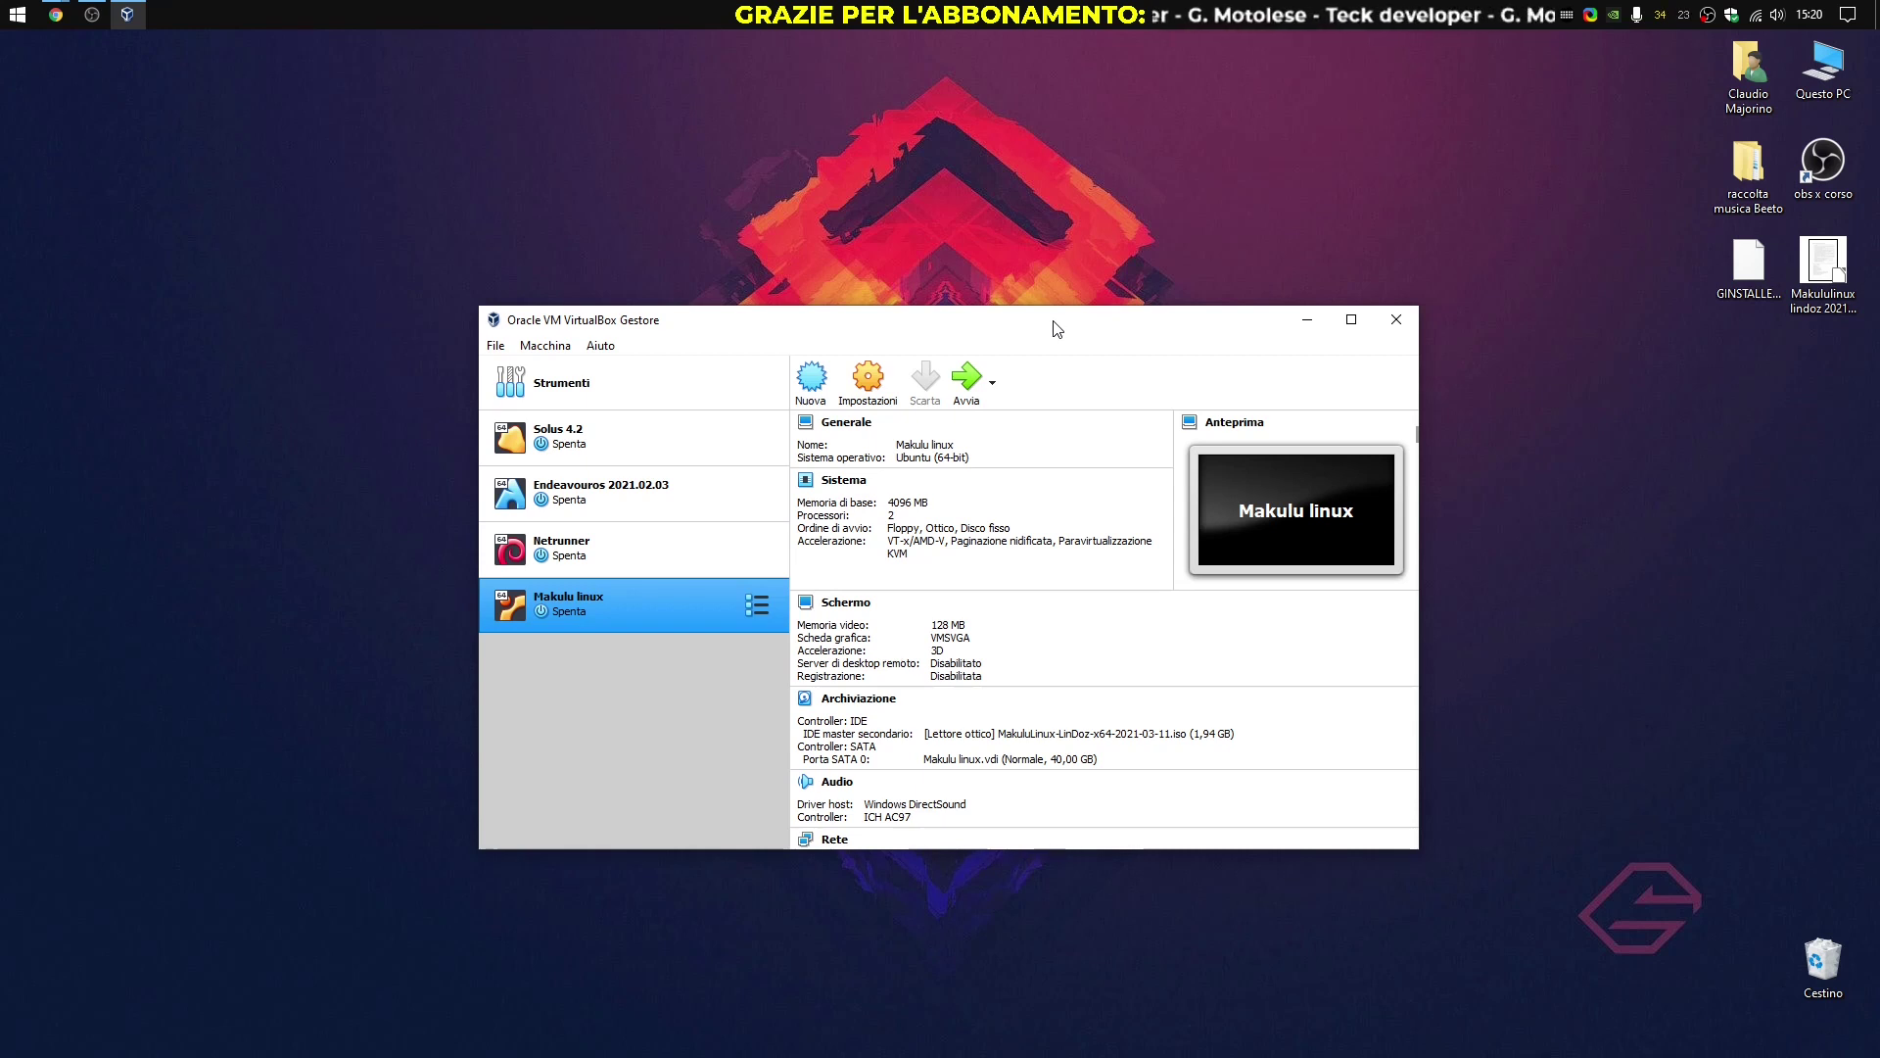
Start the Makulu linux virtual machine and confirm switching it to full-screen mode
{"action": "left_click", "coordinate": [969, 382]}
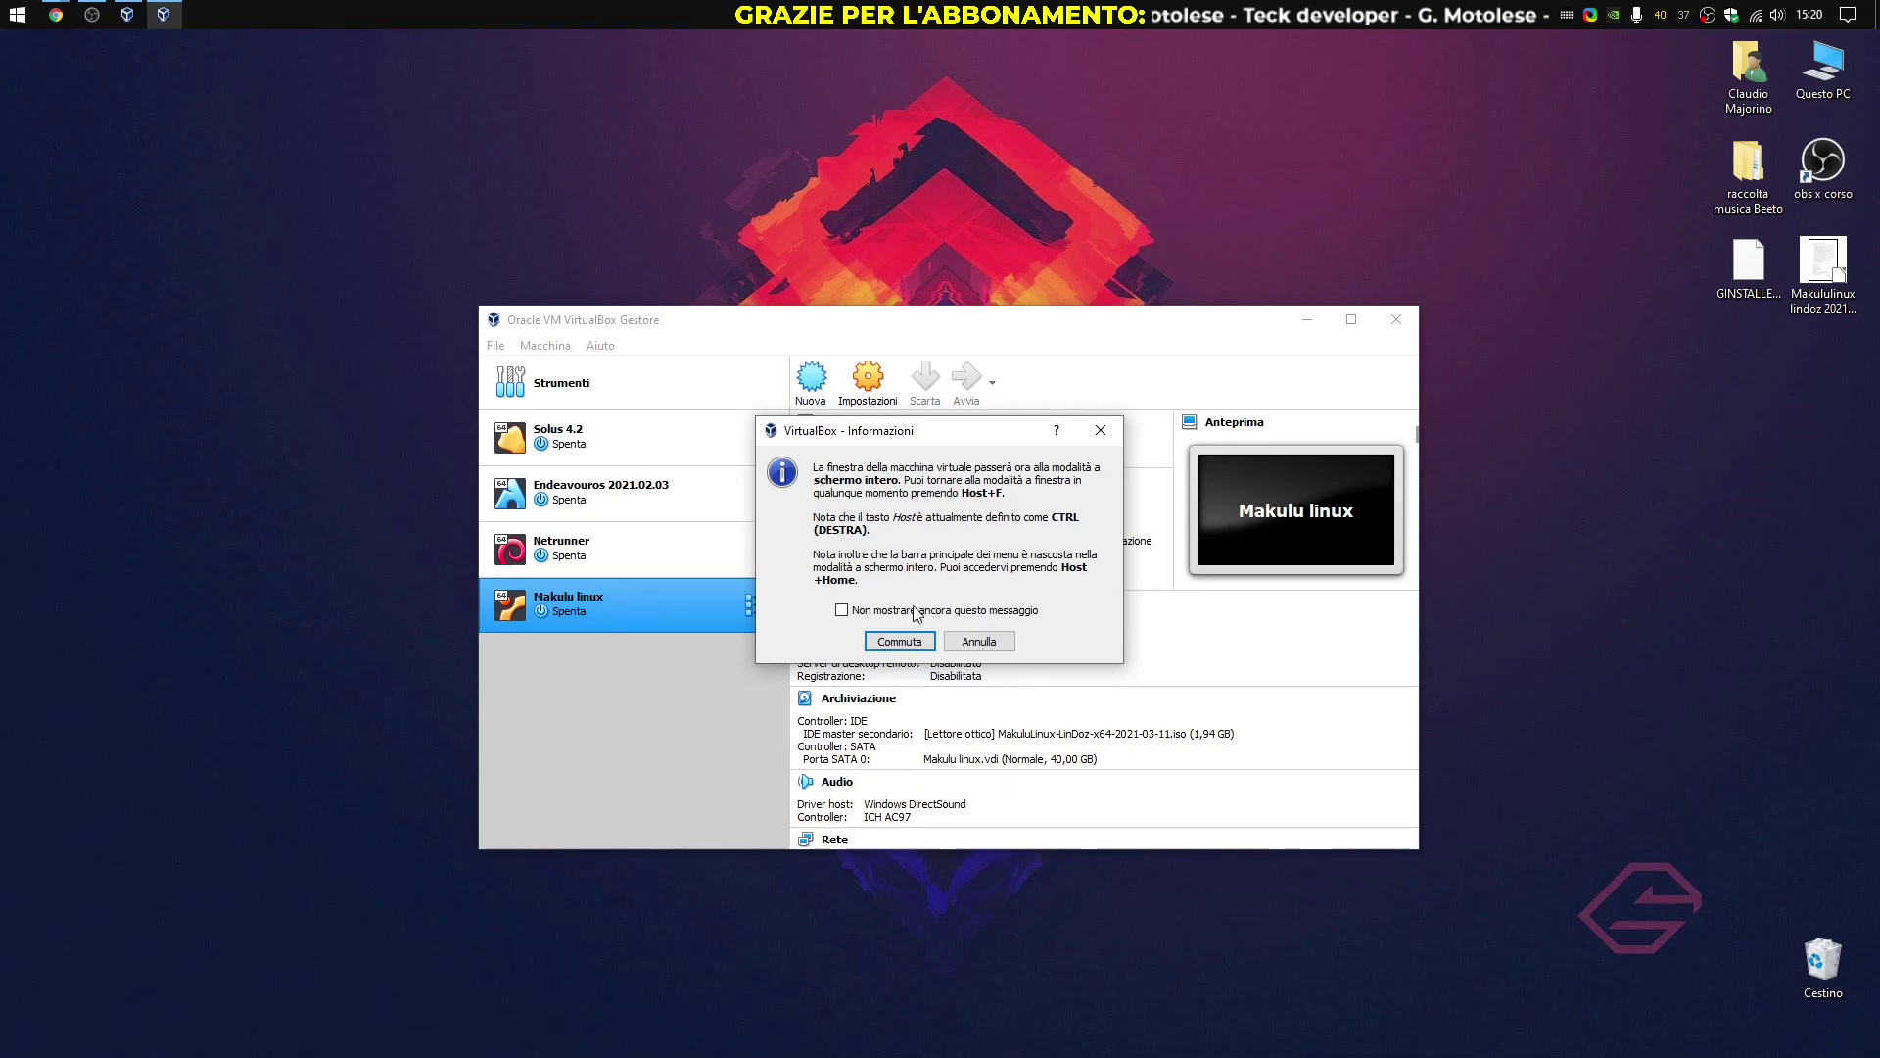
{"action": "left_click", "coordinate": [900, 642]}
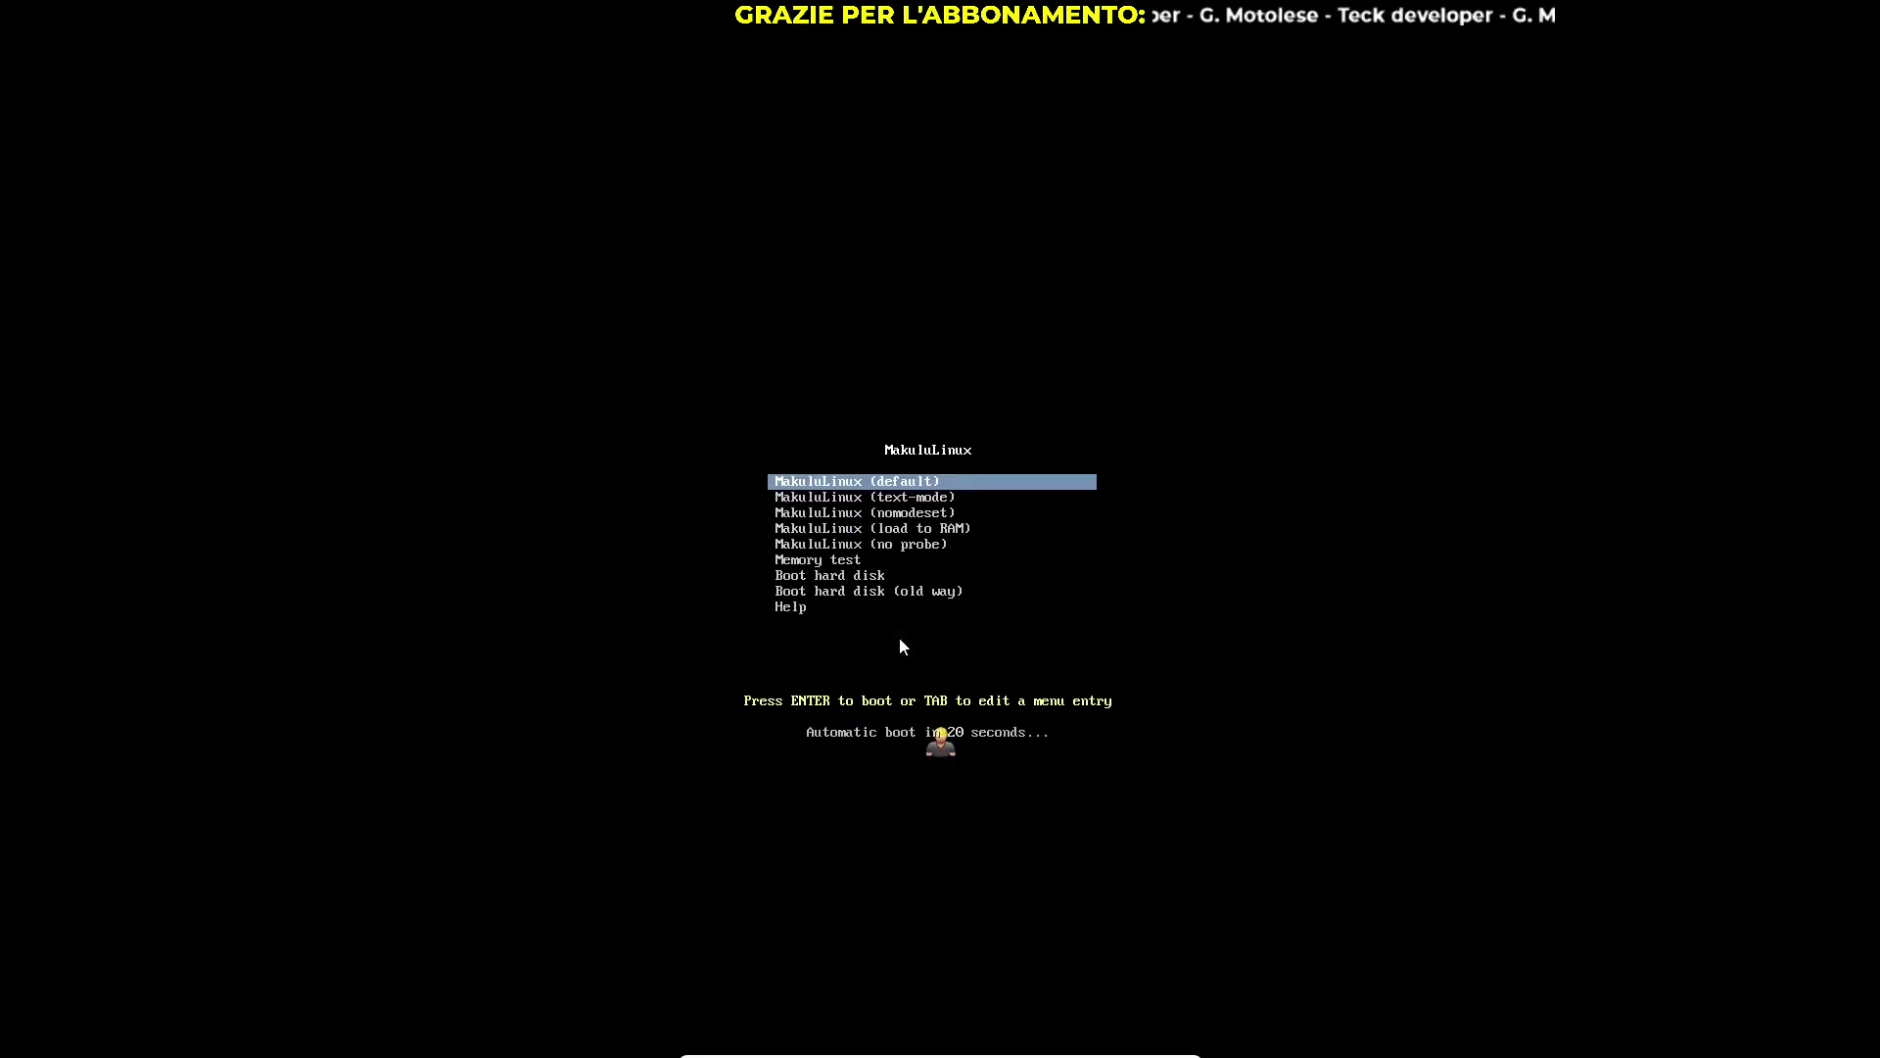
Boot the MakuluLinux (default) live entry from the boot menu
{"action": "key", "text": "Down"}
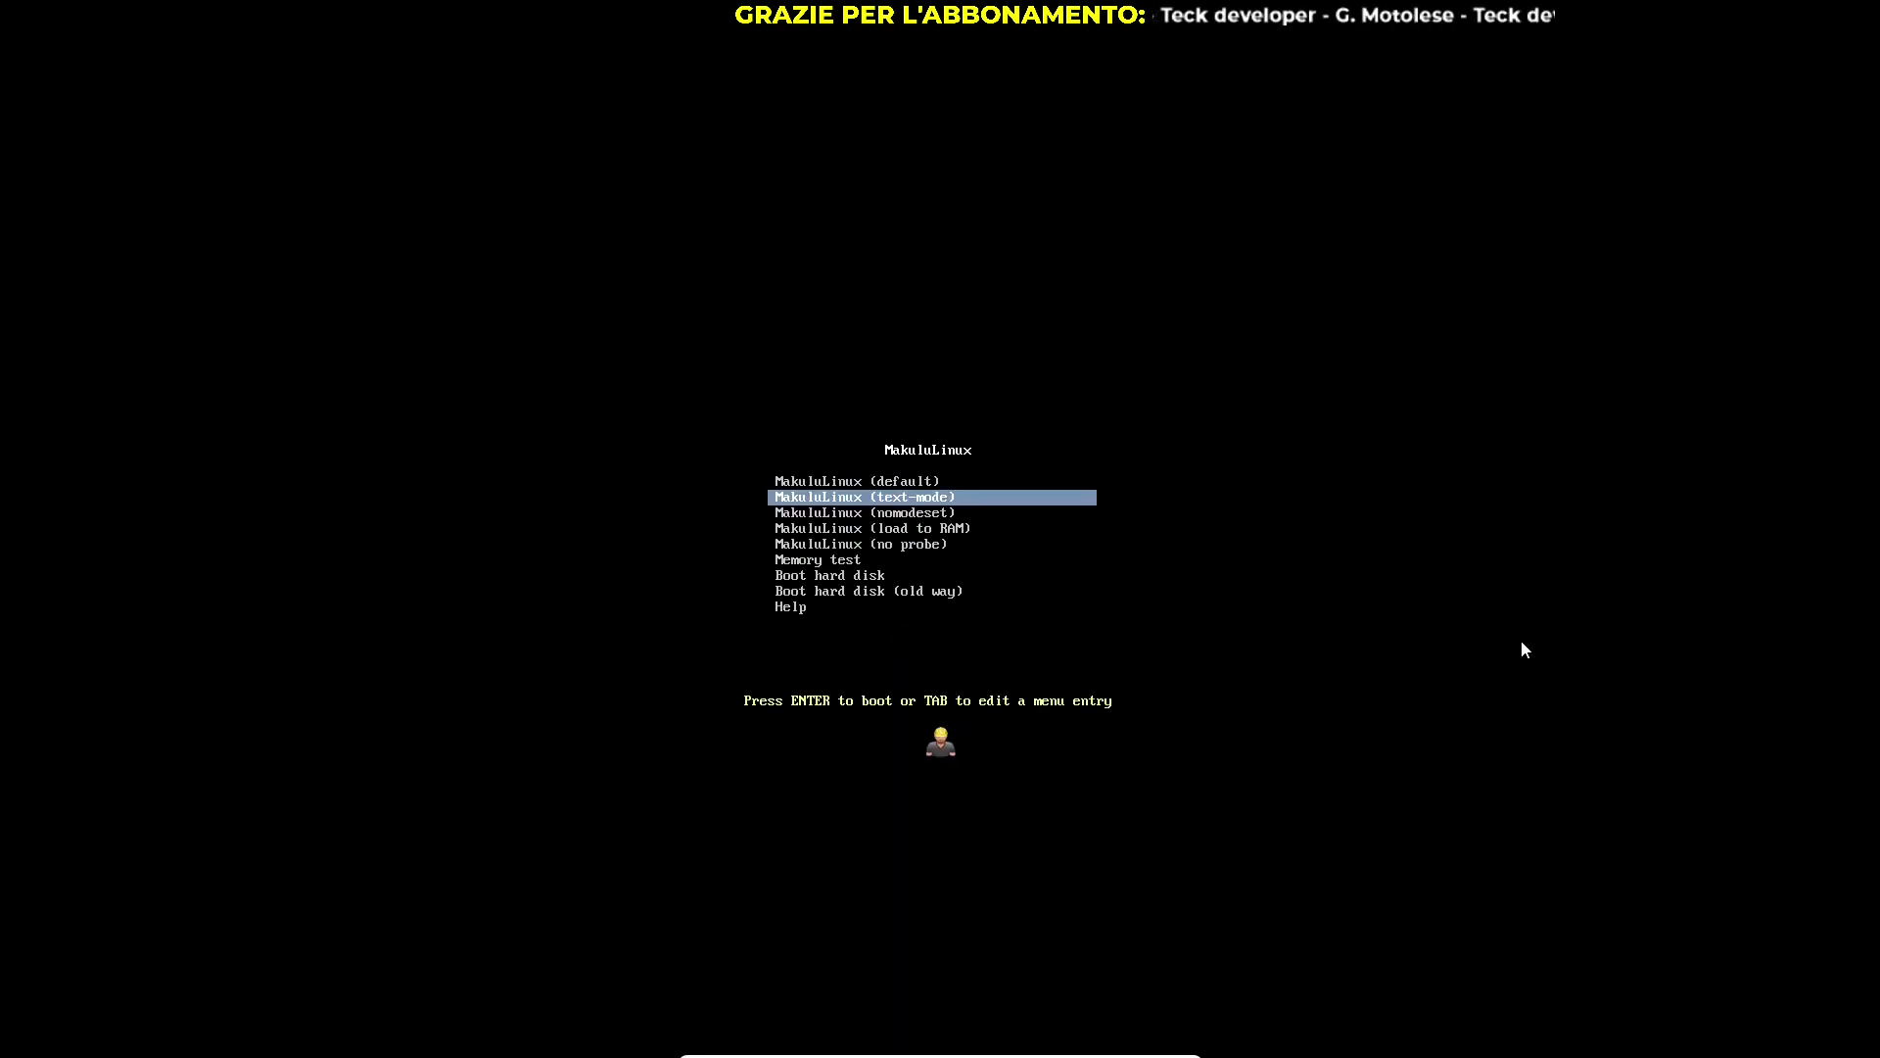
{"action": "key", "text": "Up"}
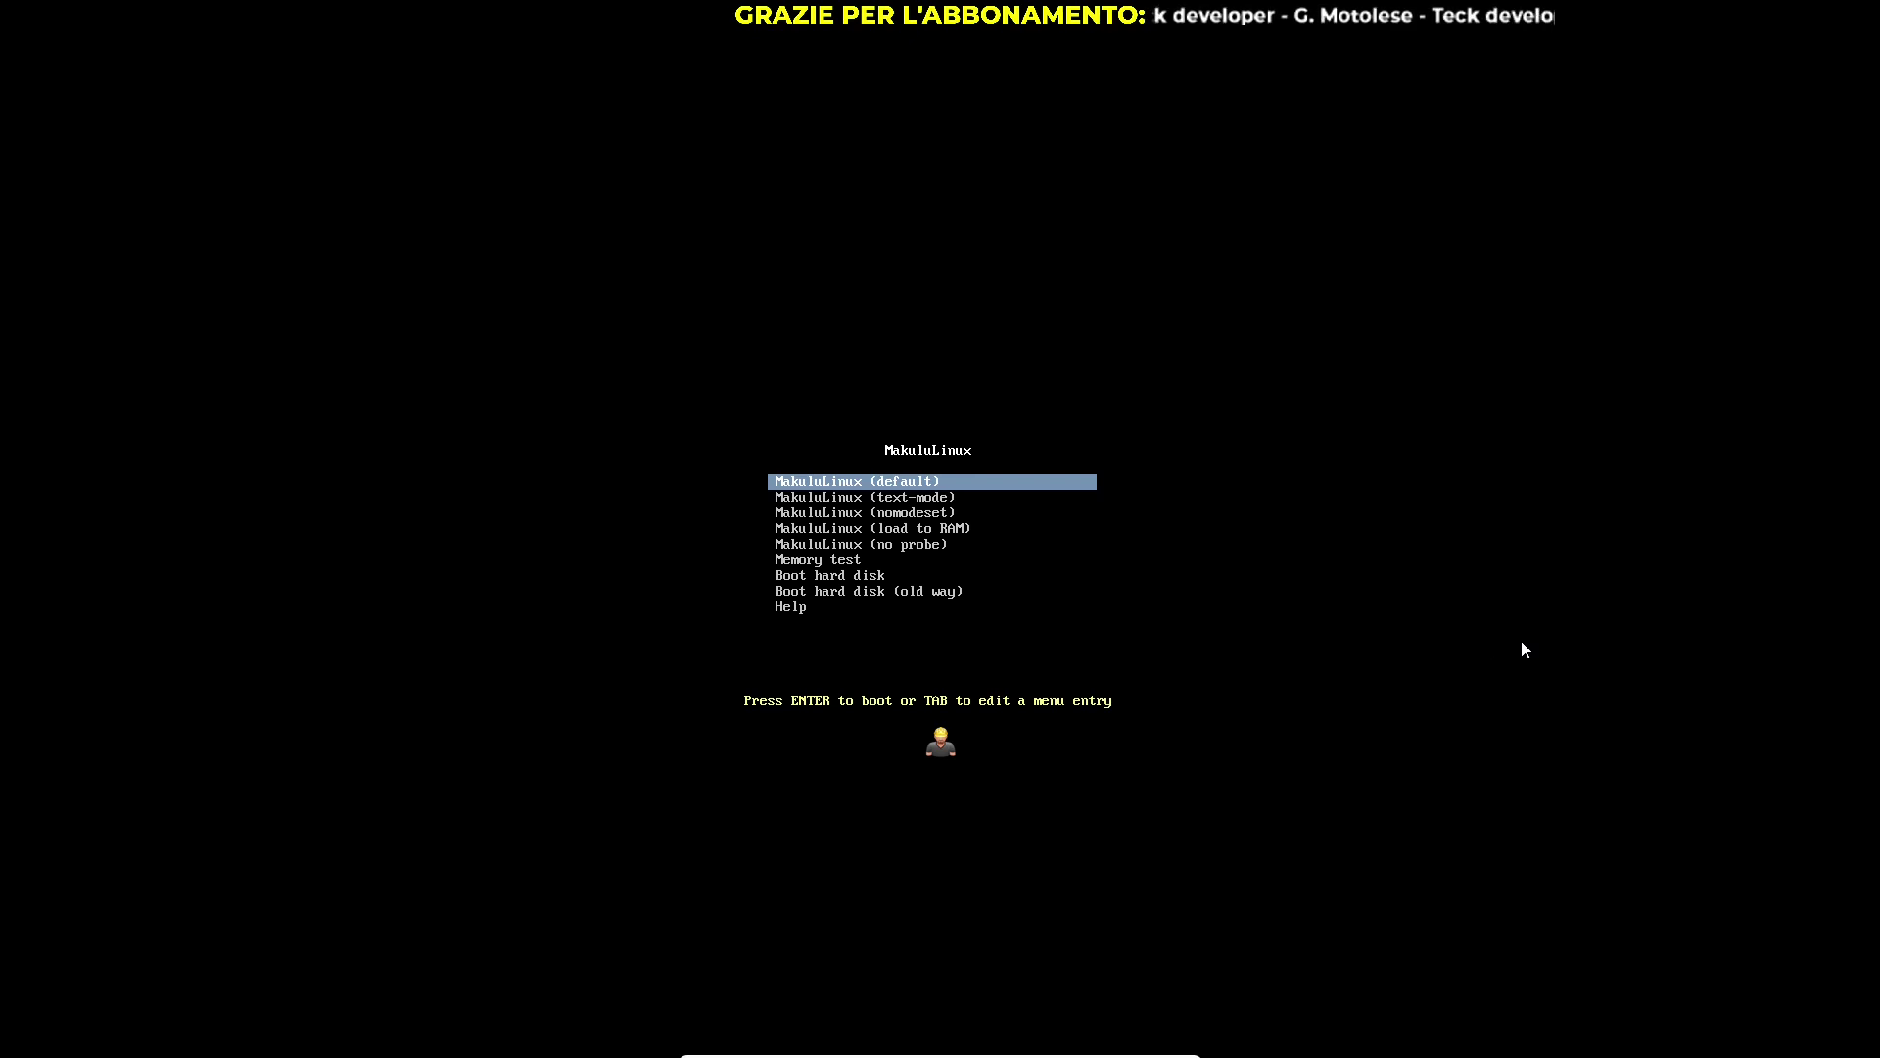
{"action": "key", "text": "Return"}
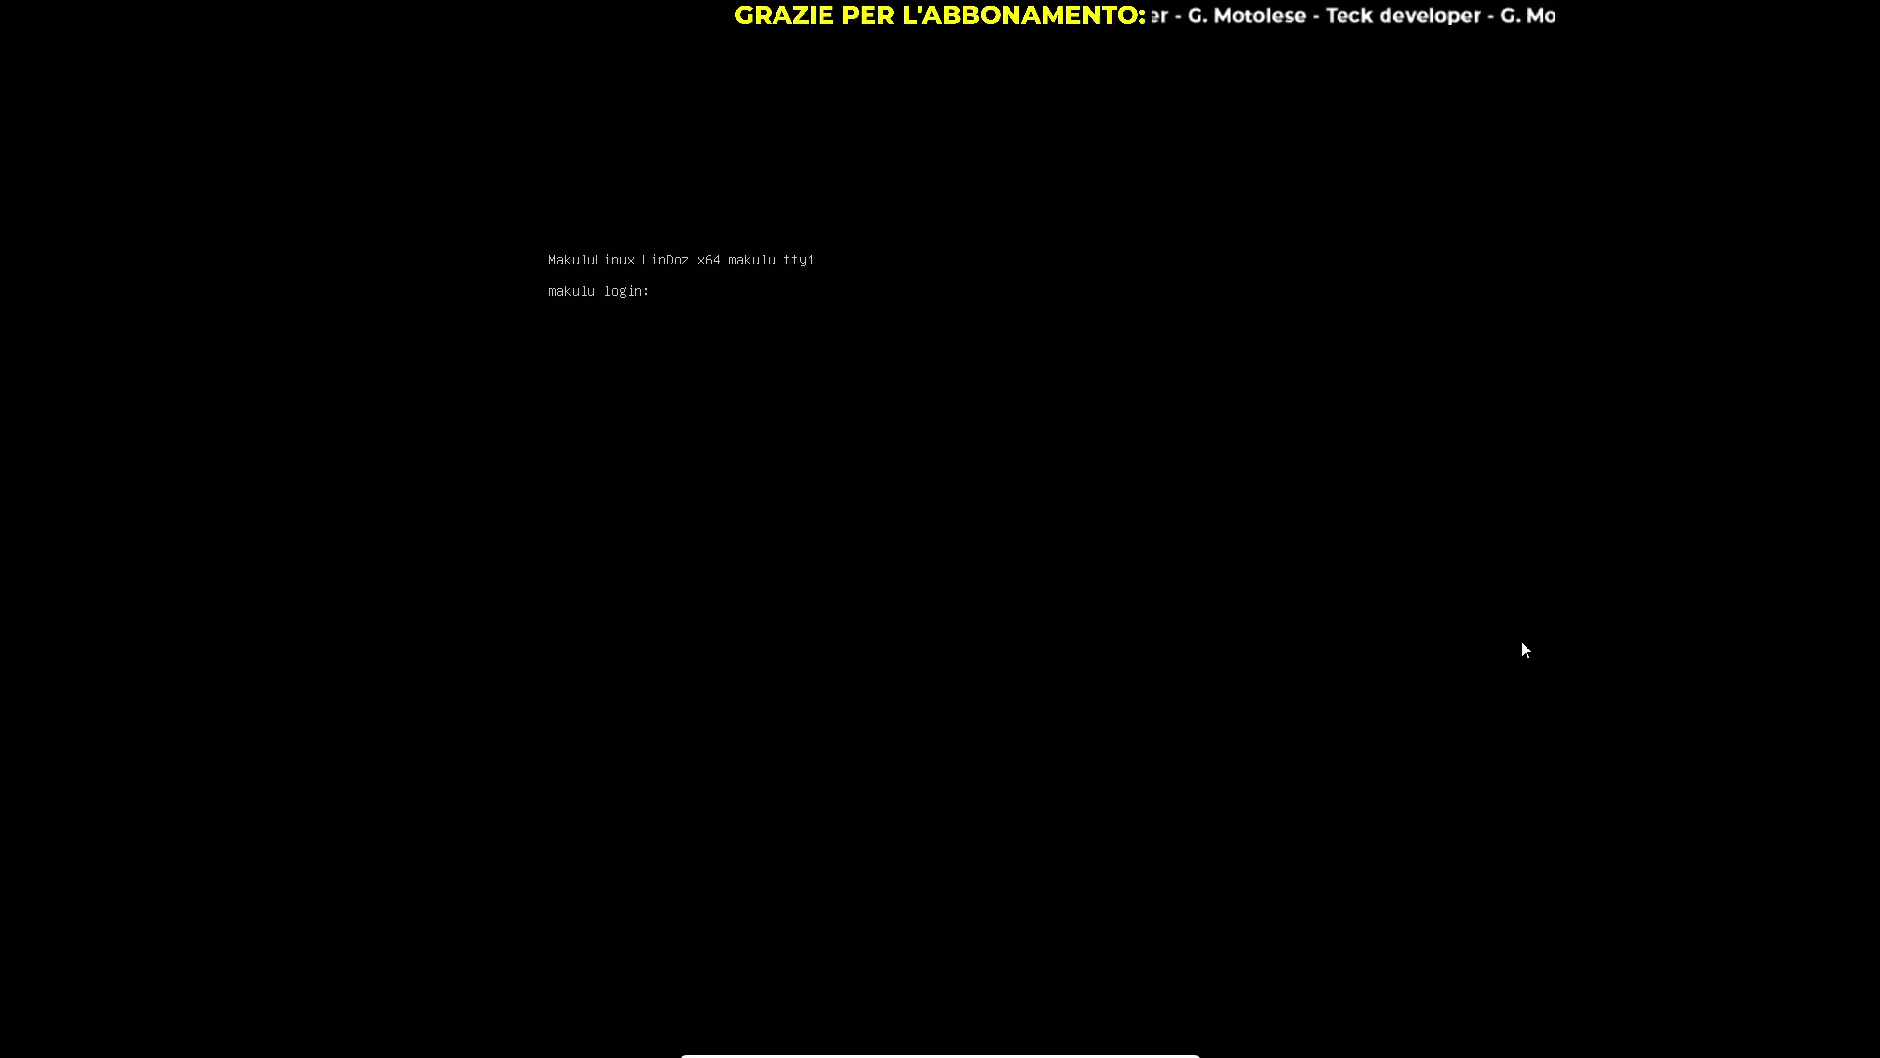
Enter the login name makulu at the console, retyping it after the failed attempt
{"action": "type", "text": "makulu"}
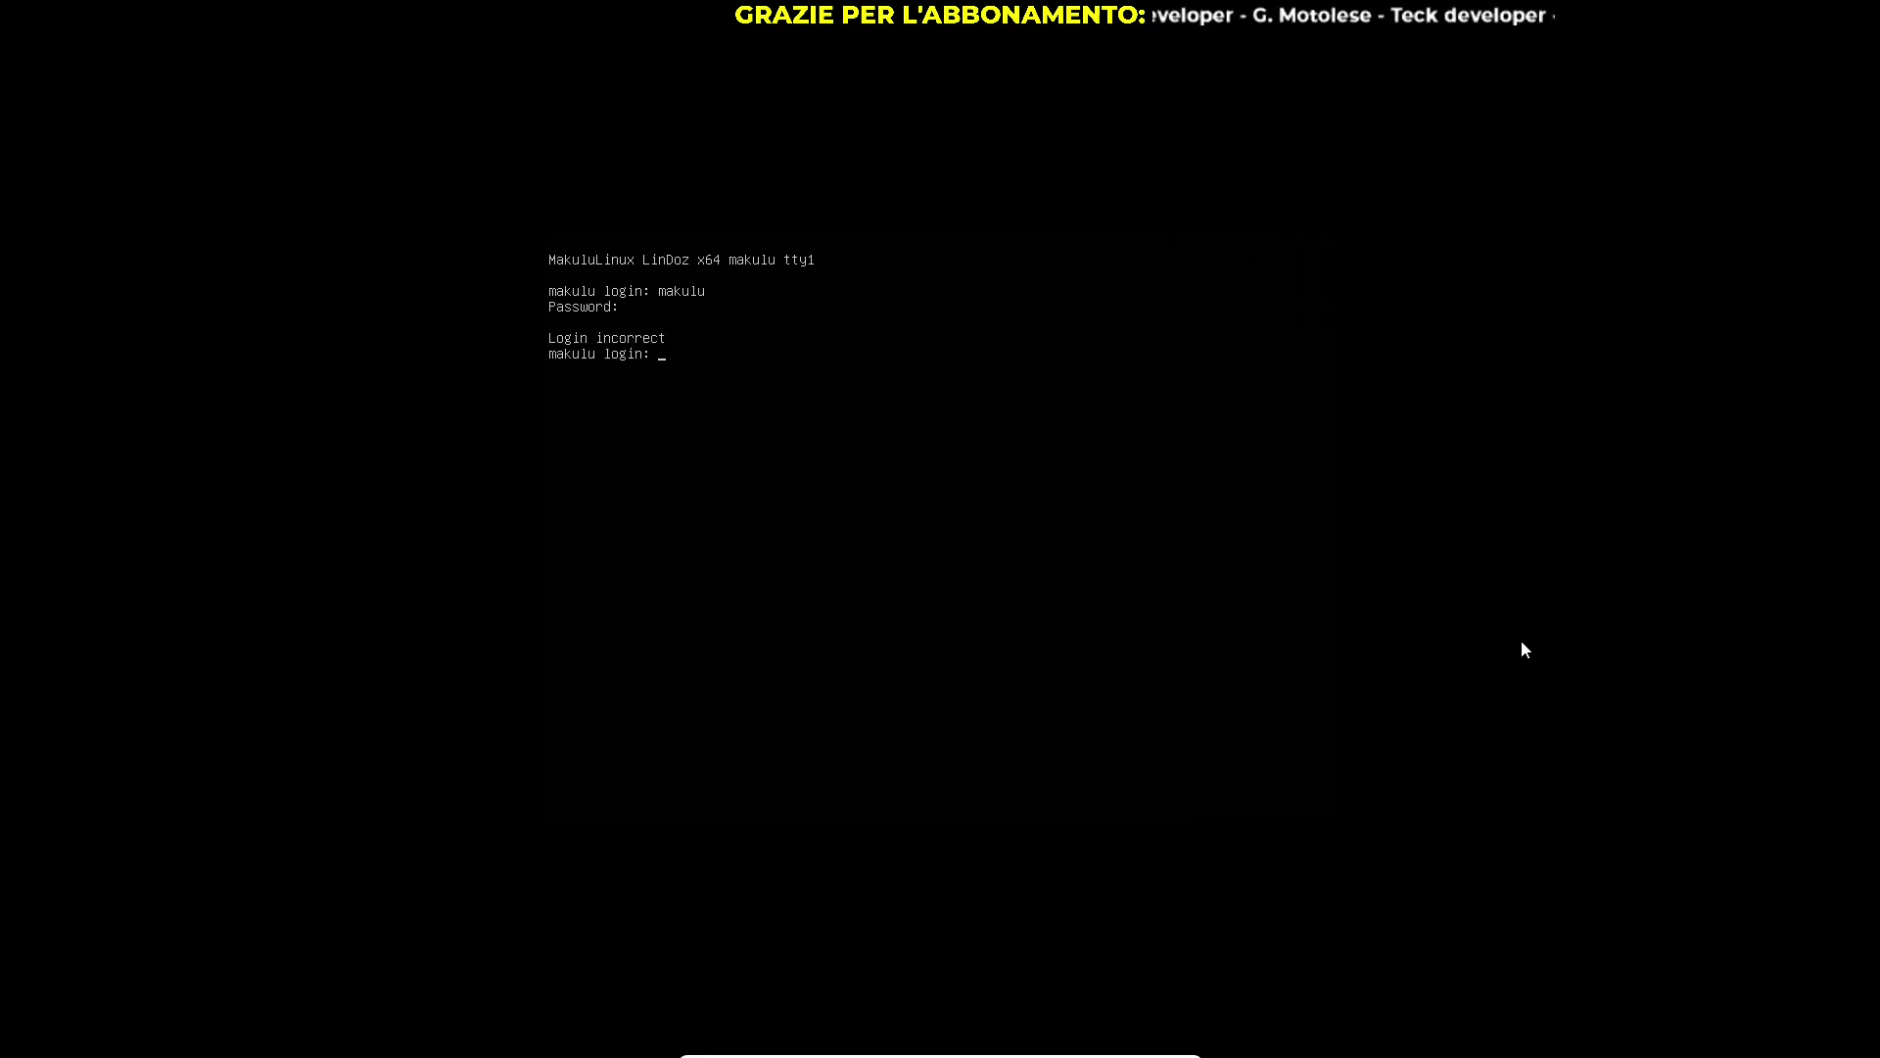
{"action": "type", "text": "maku"}
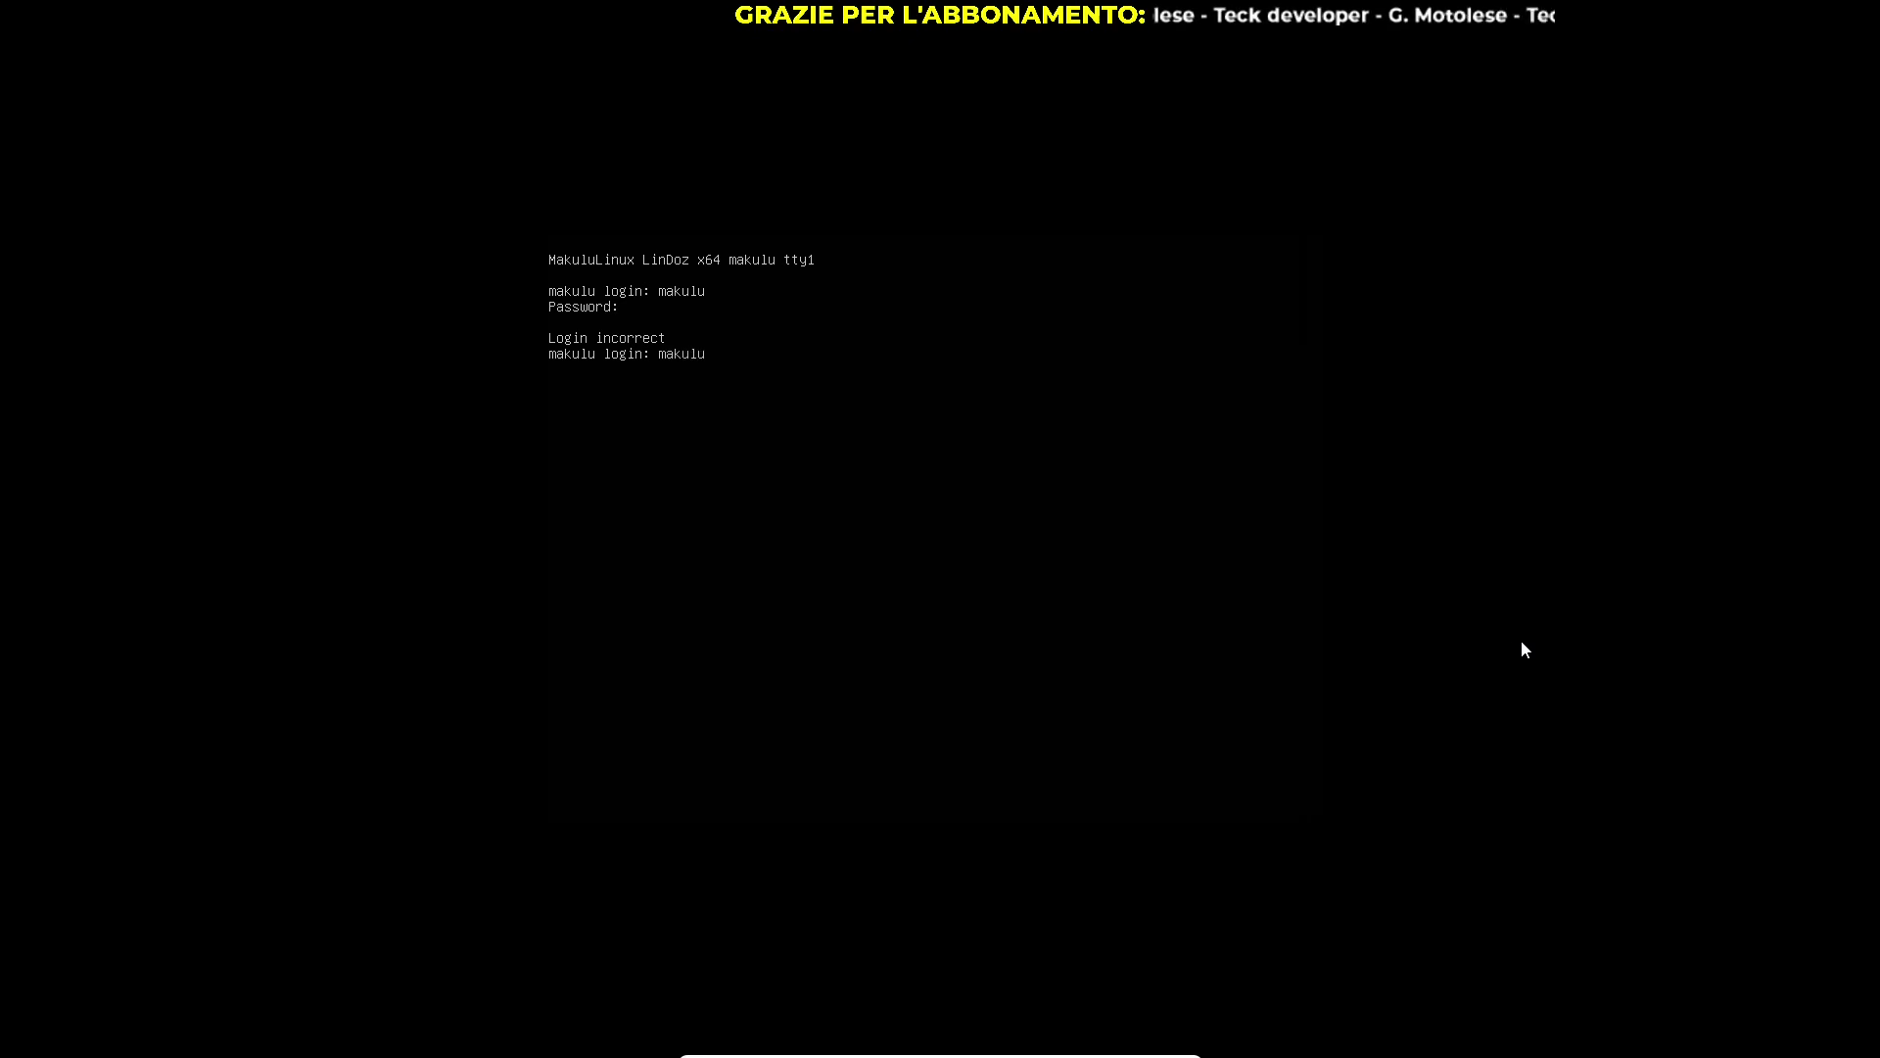
{"action": "type", "text": "lu"}
{"action": "key", "text": "Return"}
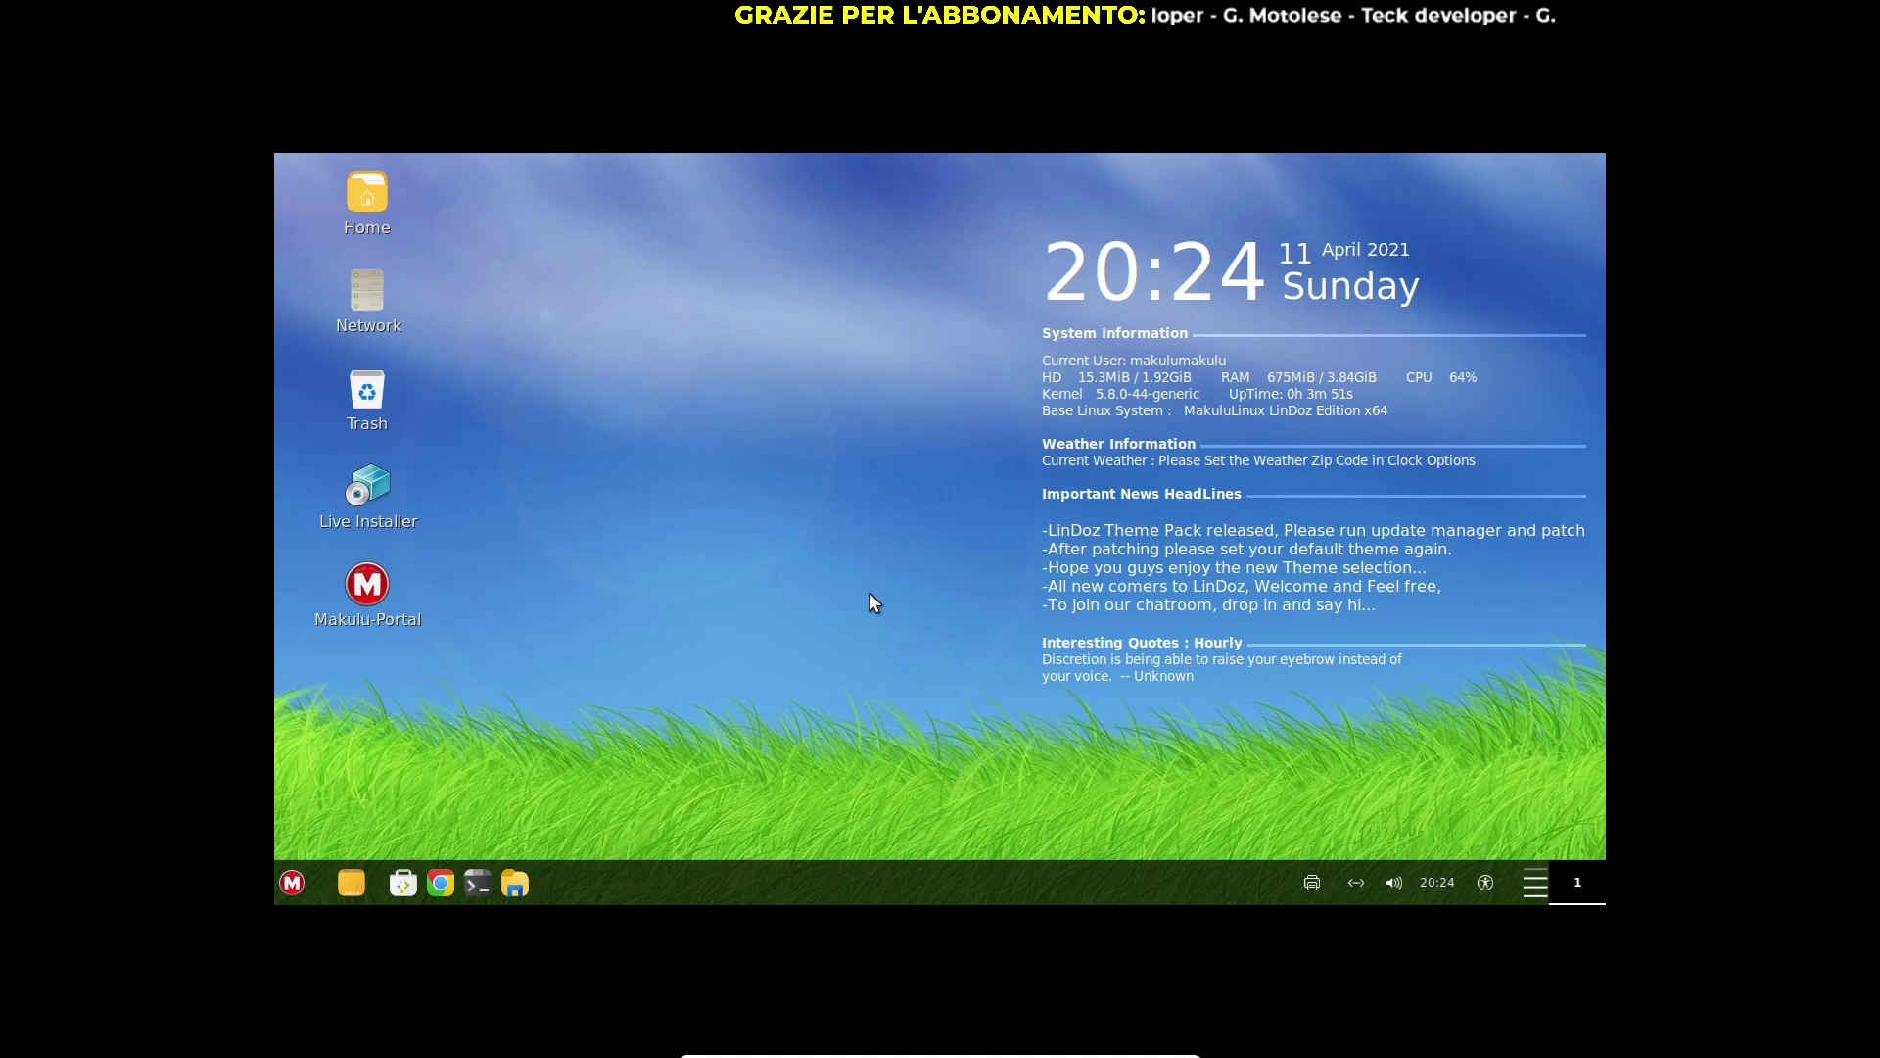
Toggle the VM out of and back into full screen so the LinDoz desktop fills the display
{"action": "key", "text": "ctrl+f"}
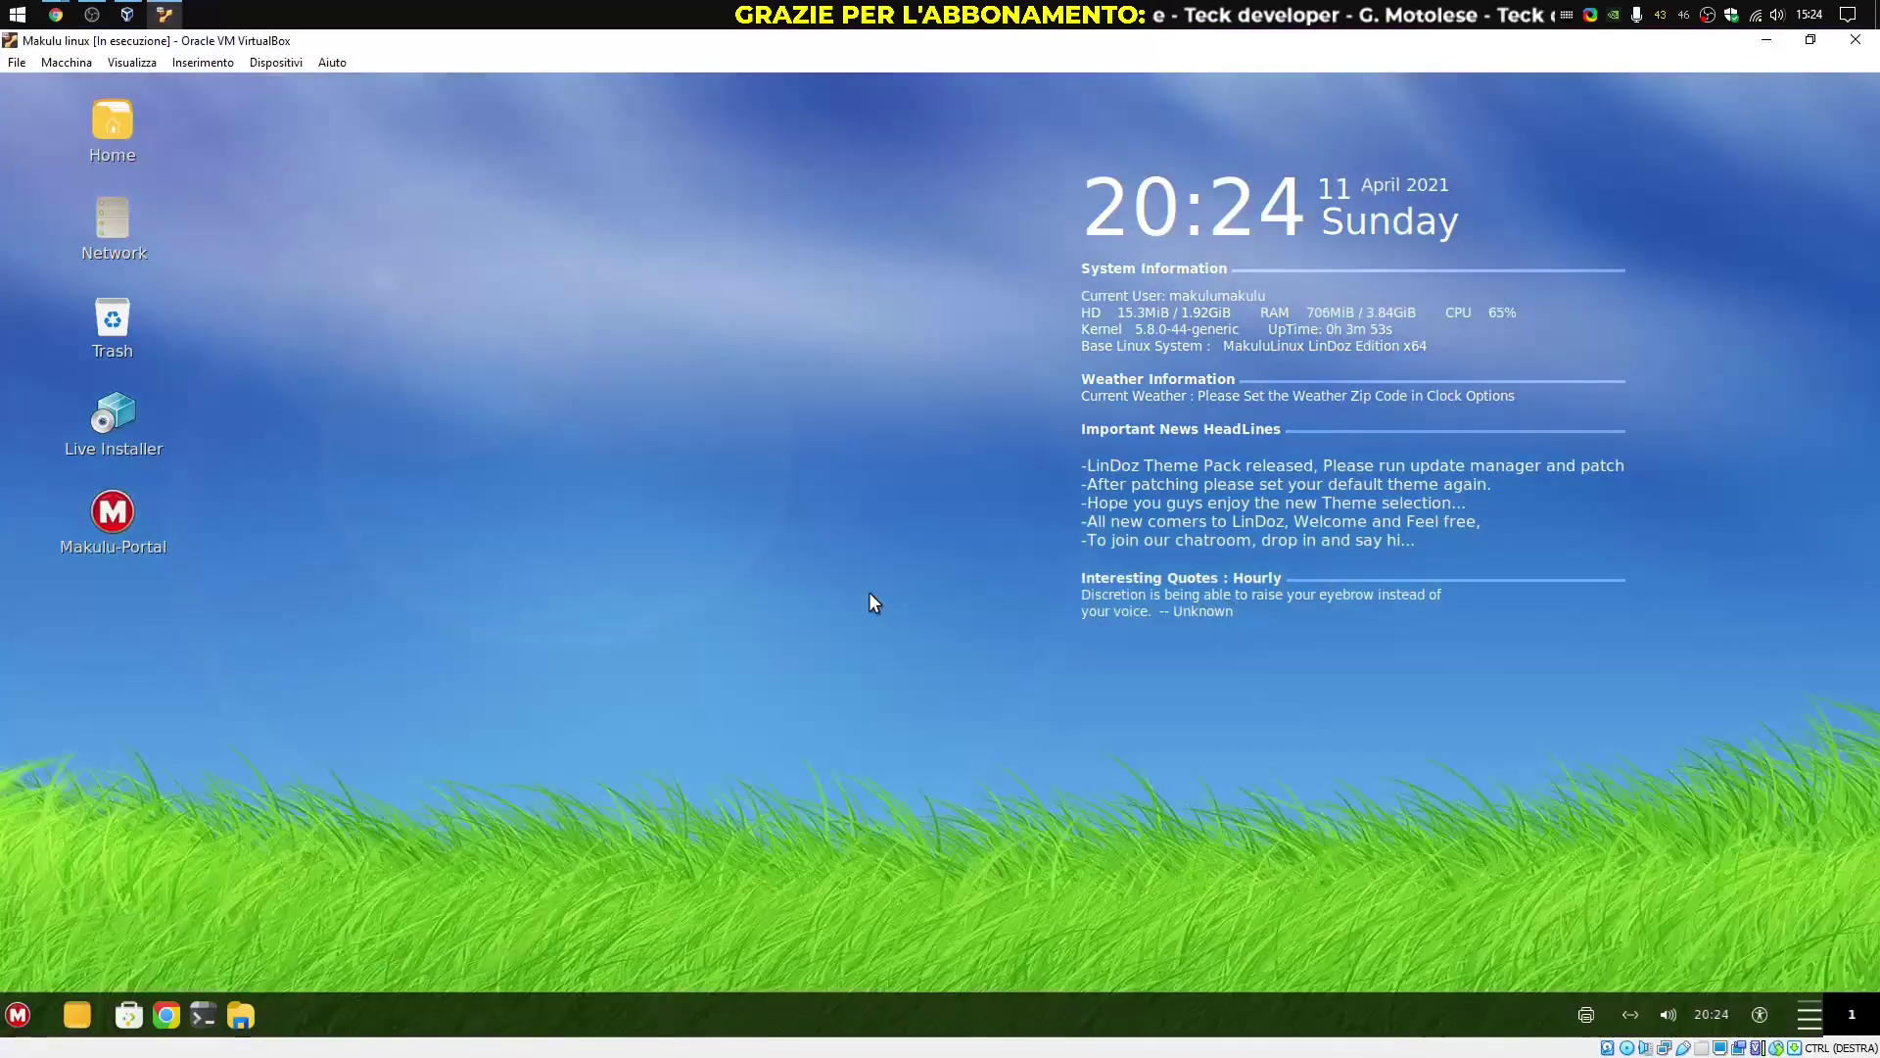
{"action": "key", "text": "ctrl+f"}
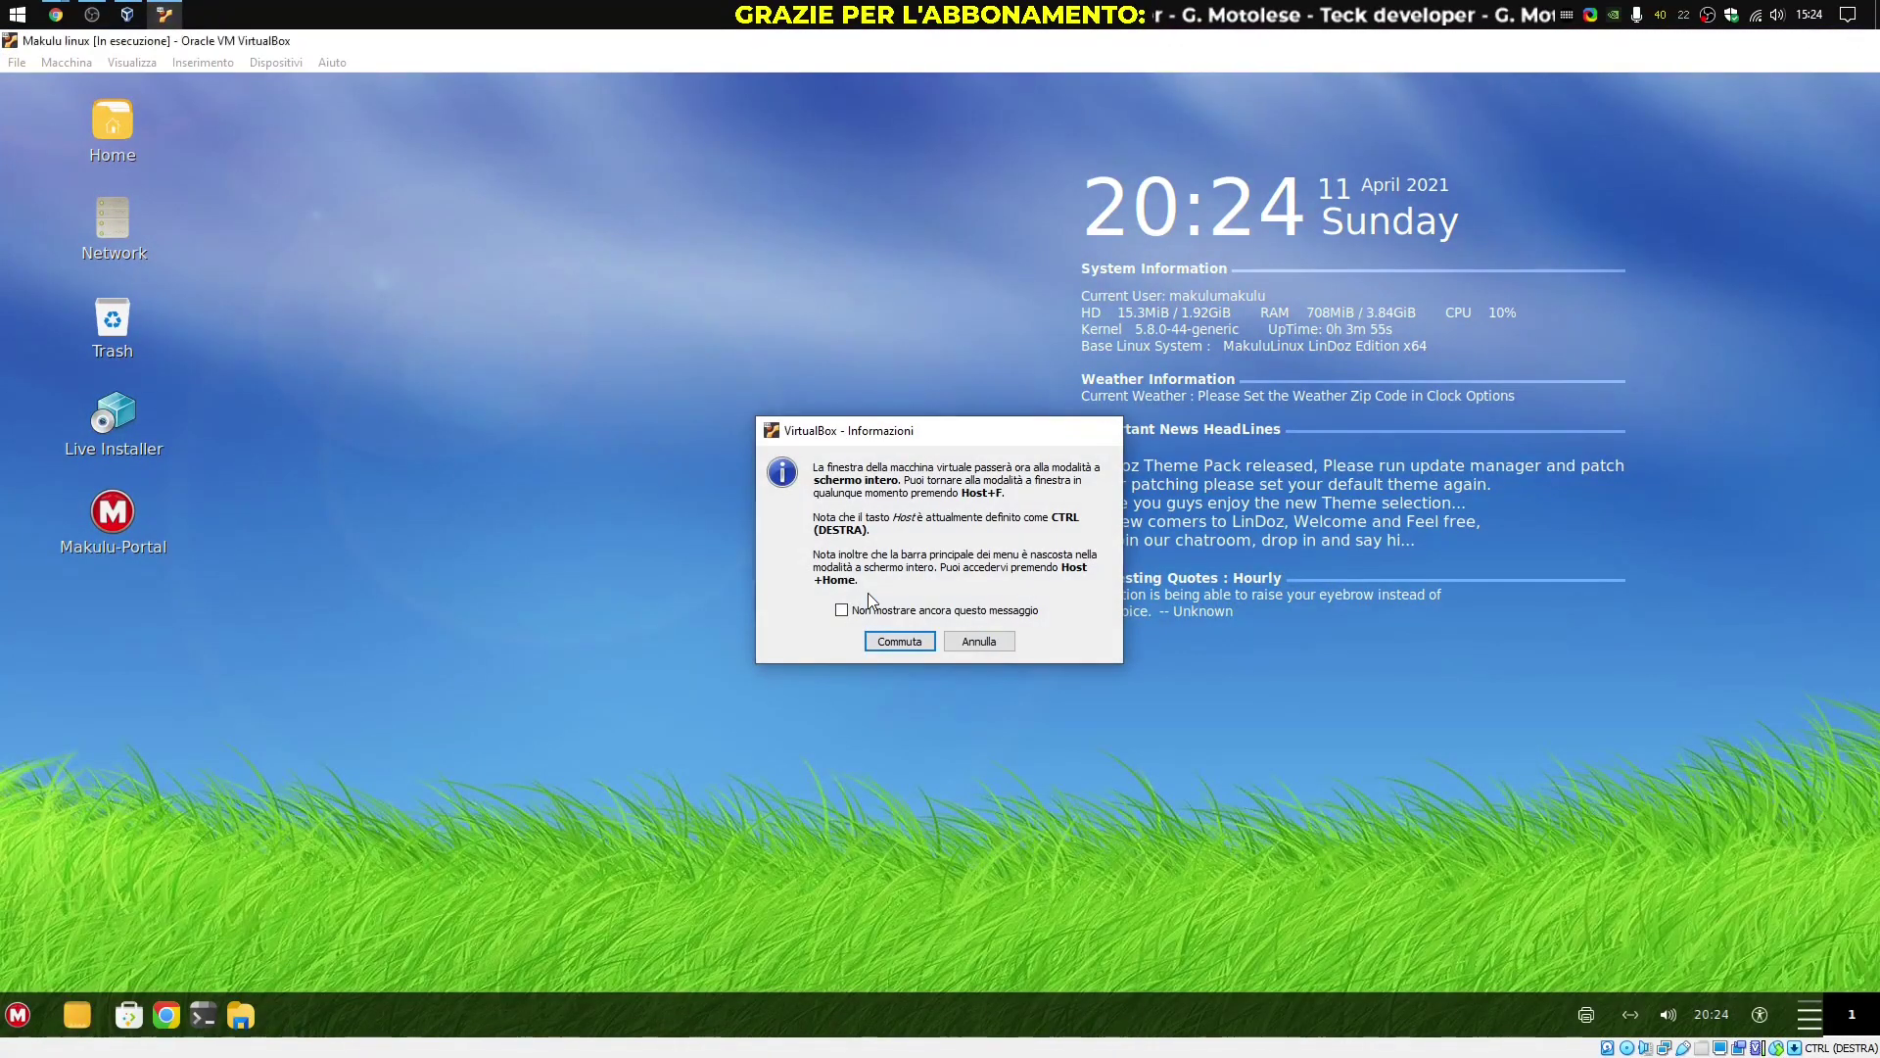
{"action": "key", "text": "Return"}
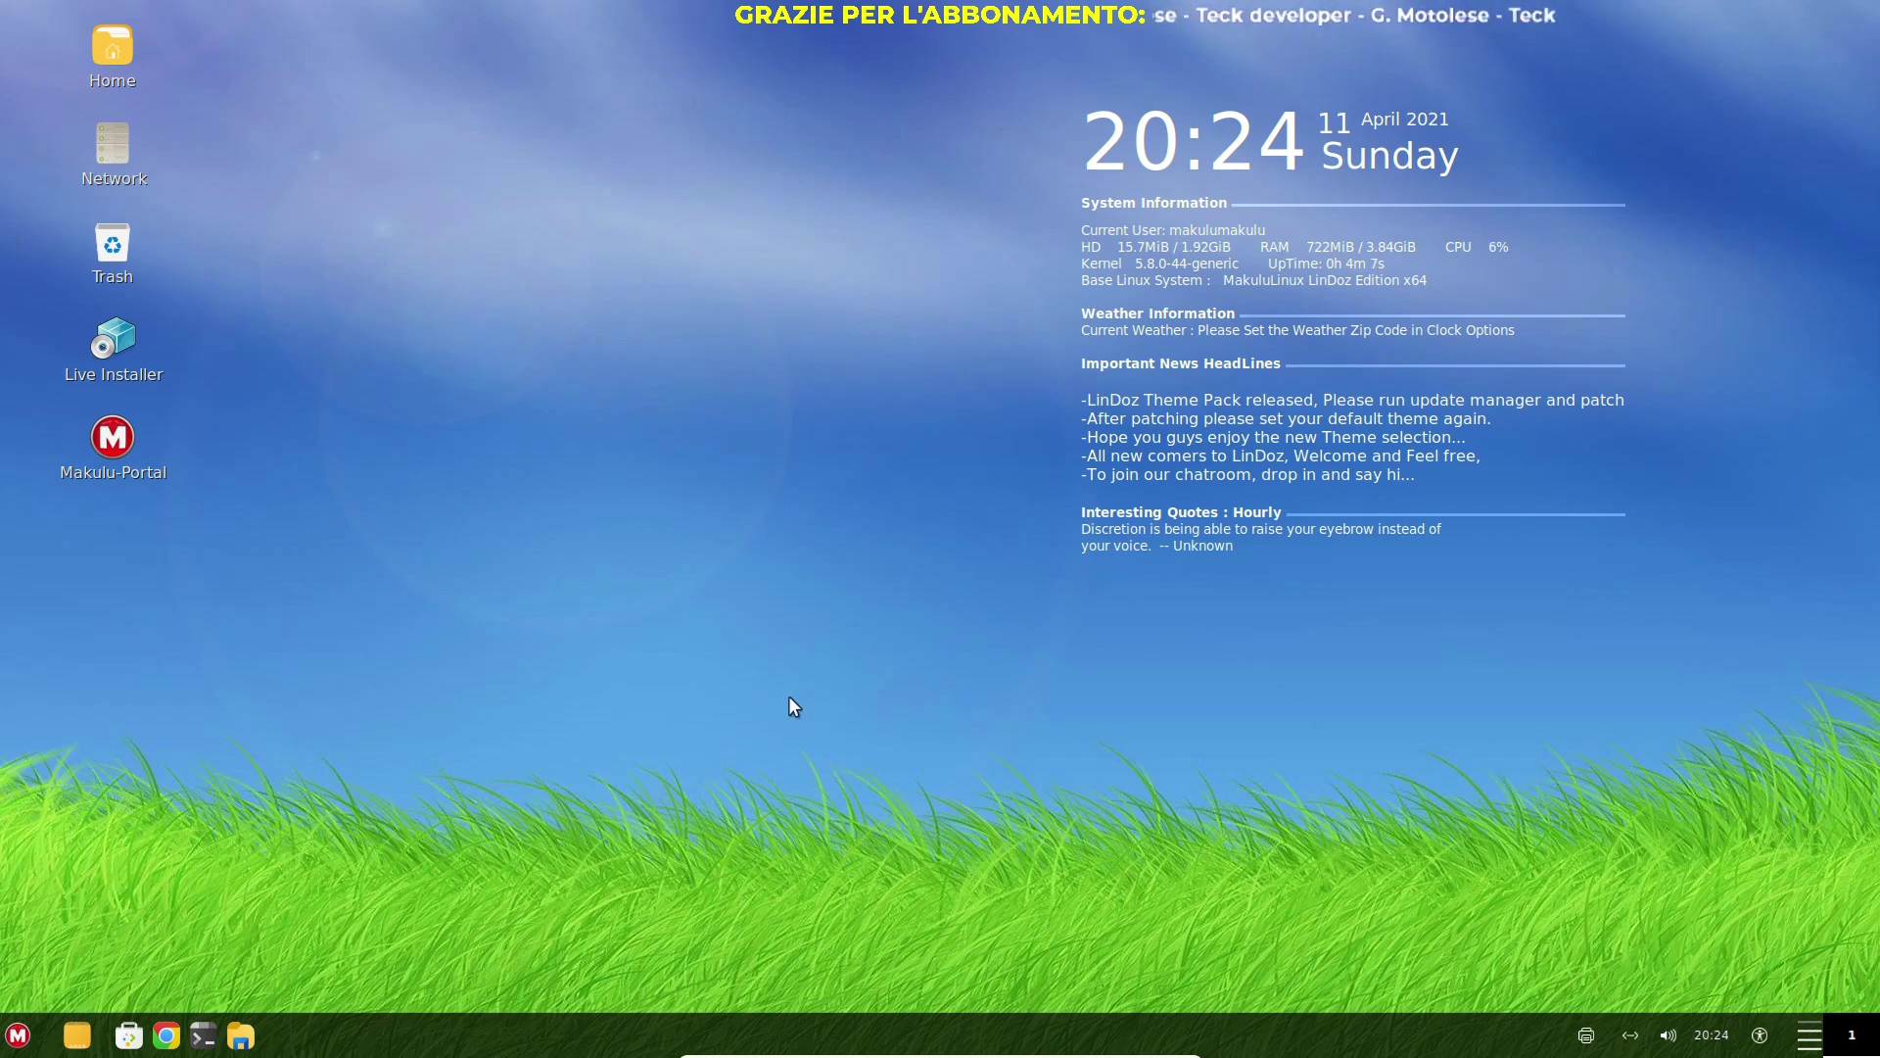
{"action": "double_click", "coordinate": [103, 456]}
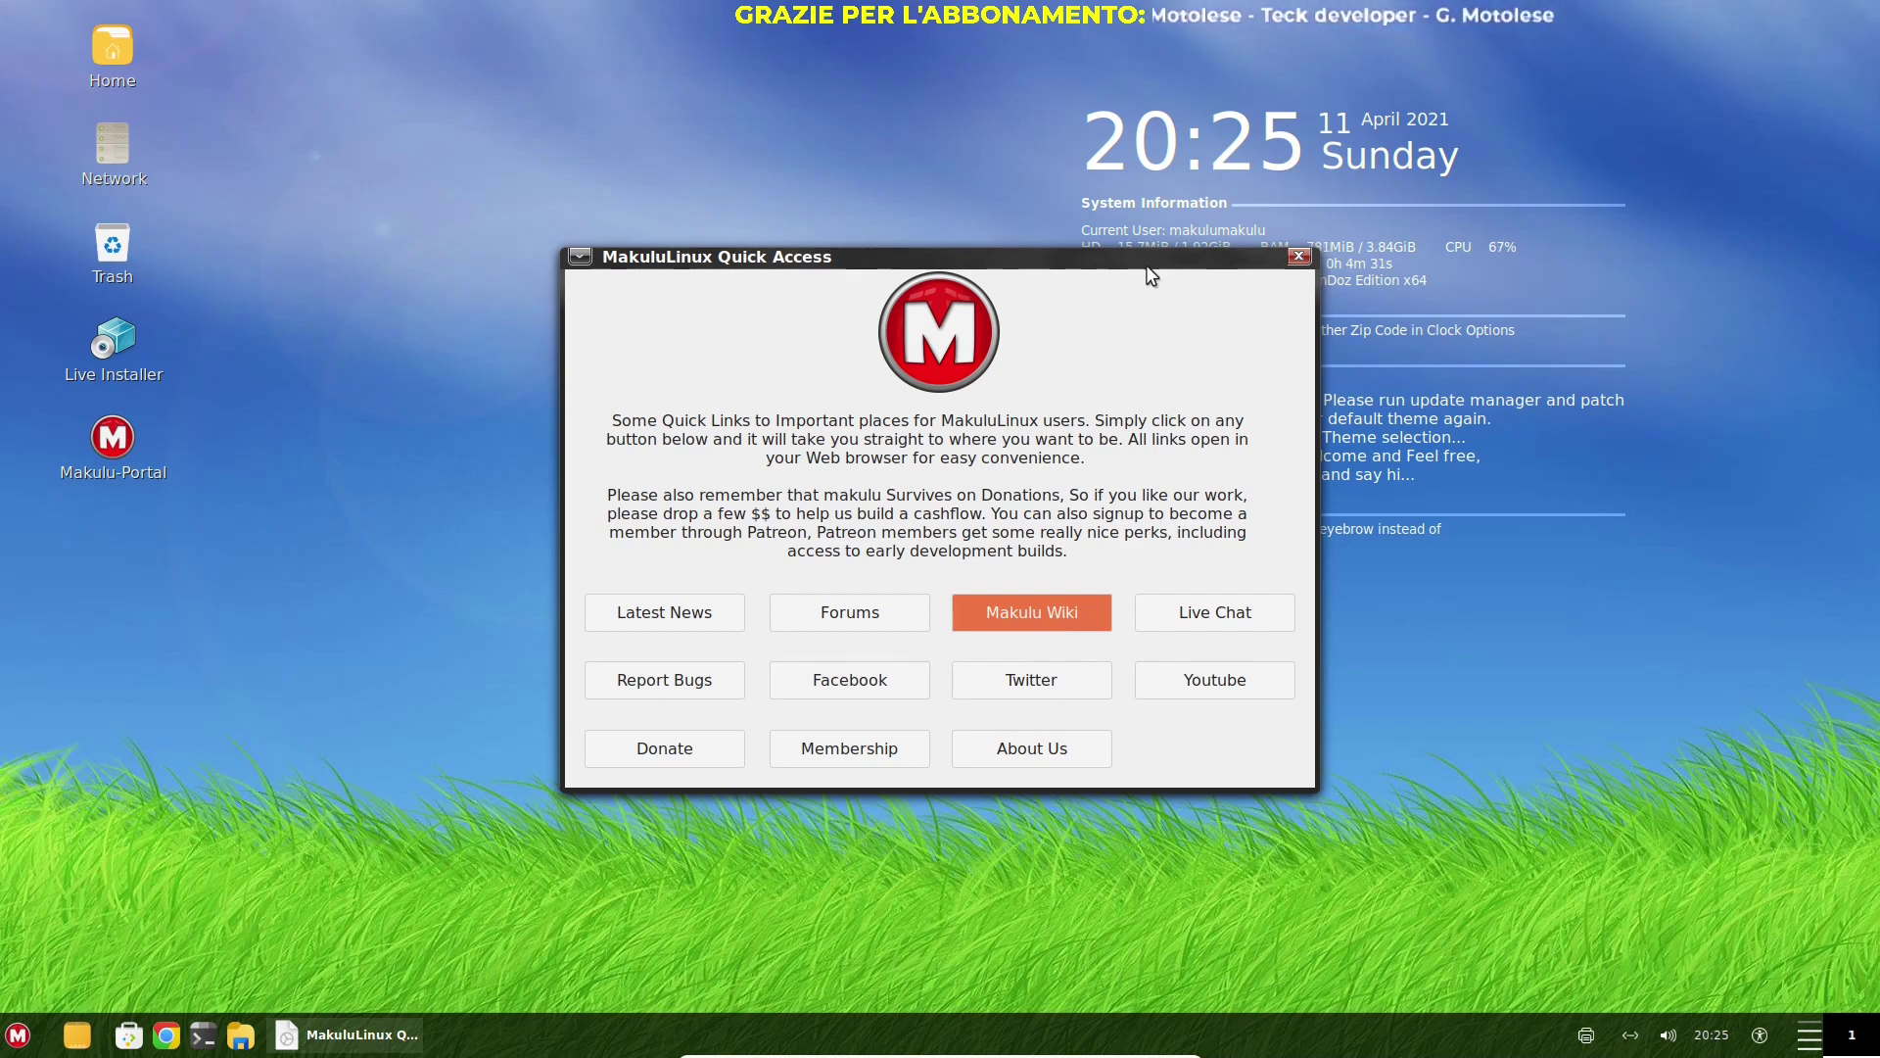
{"action": "left_click_drag", "start_coordinate": [1083, 259], "coordinate": [822, 209]}
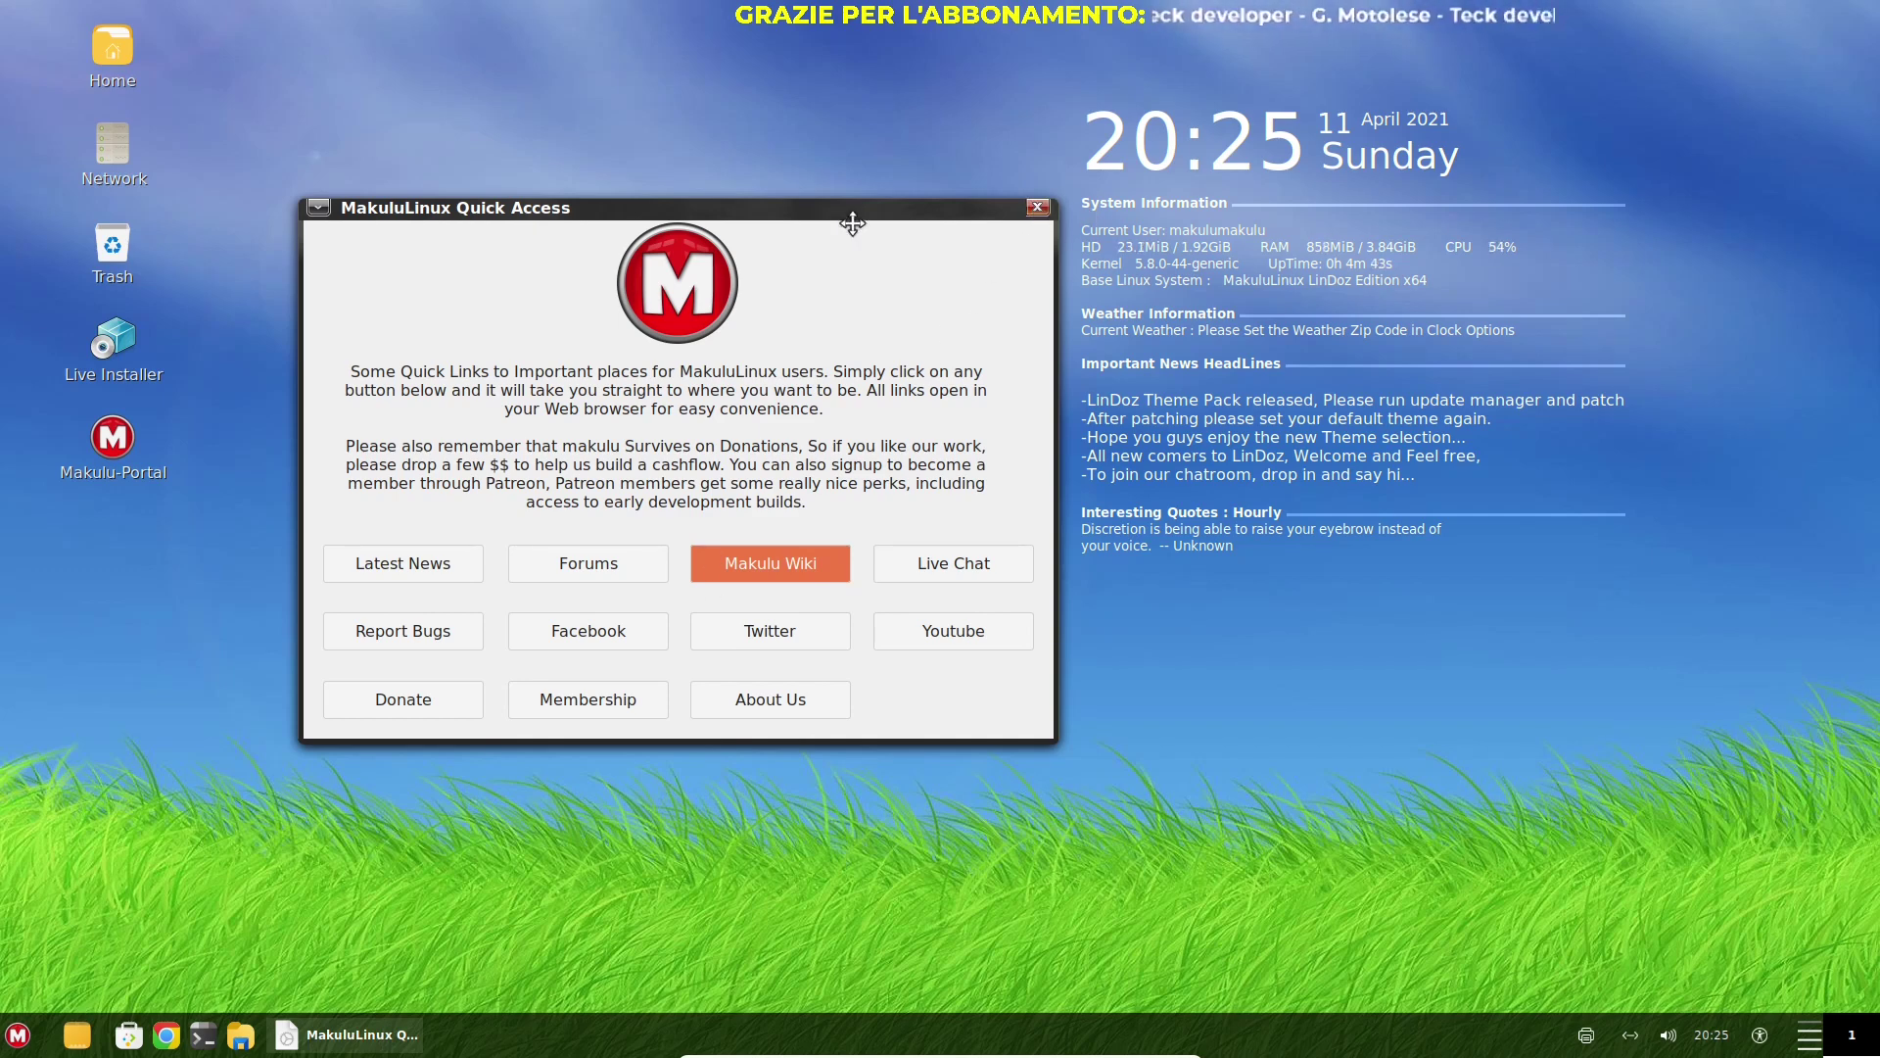
{"action": "left_click_drag", "start_coordinate": [852, 223], "coordinate": [810, 238]}
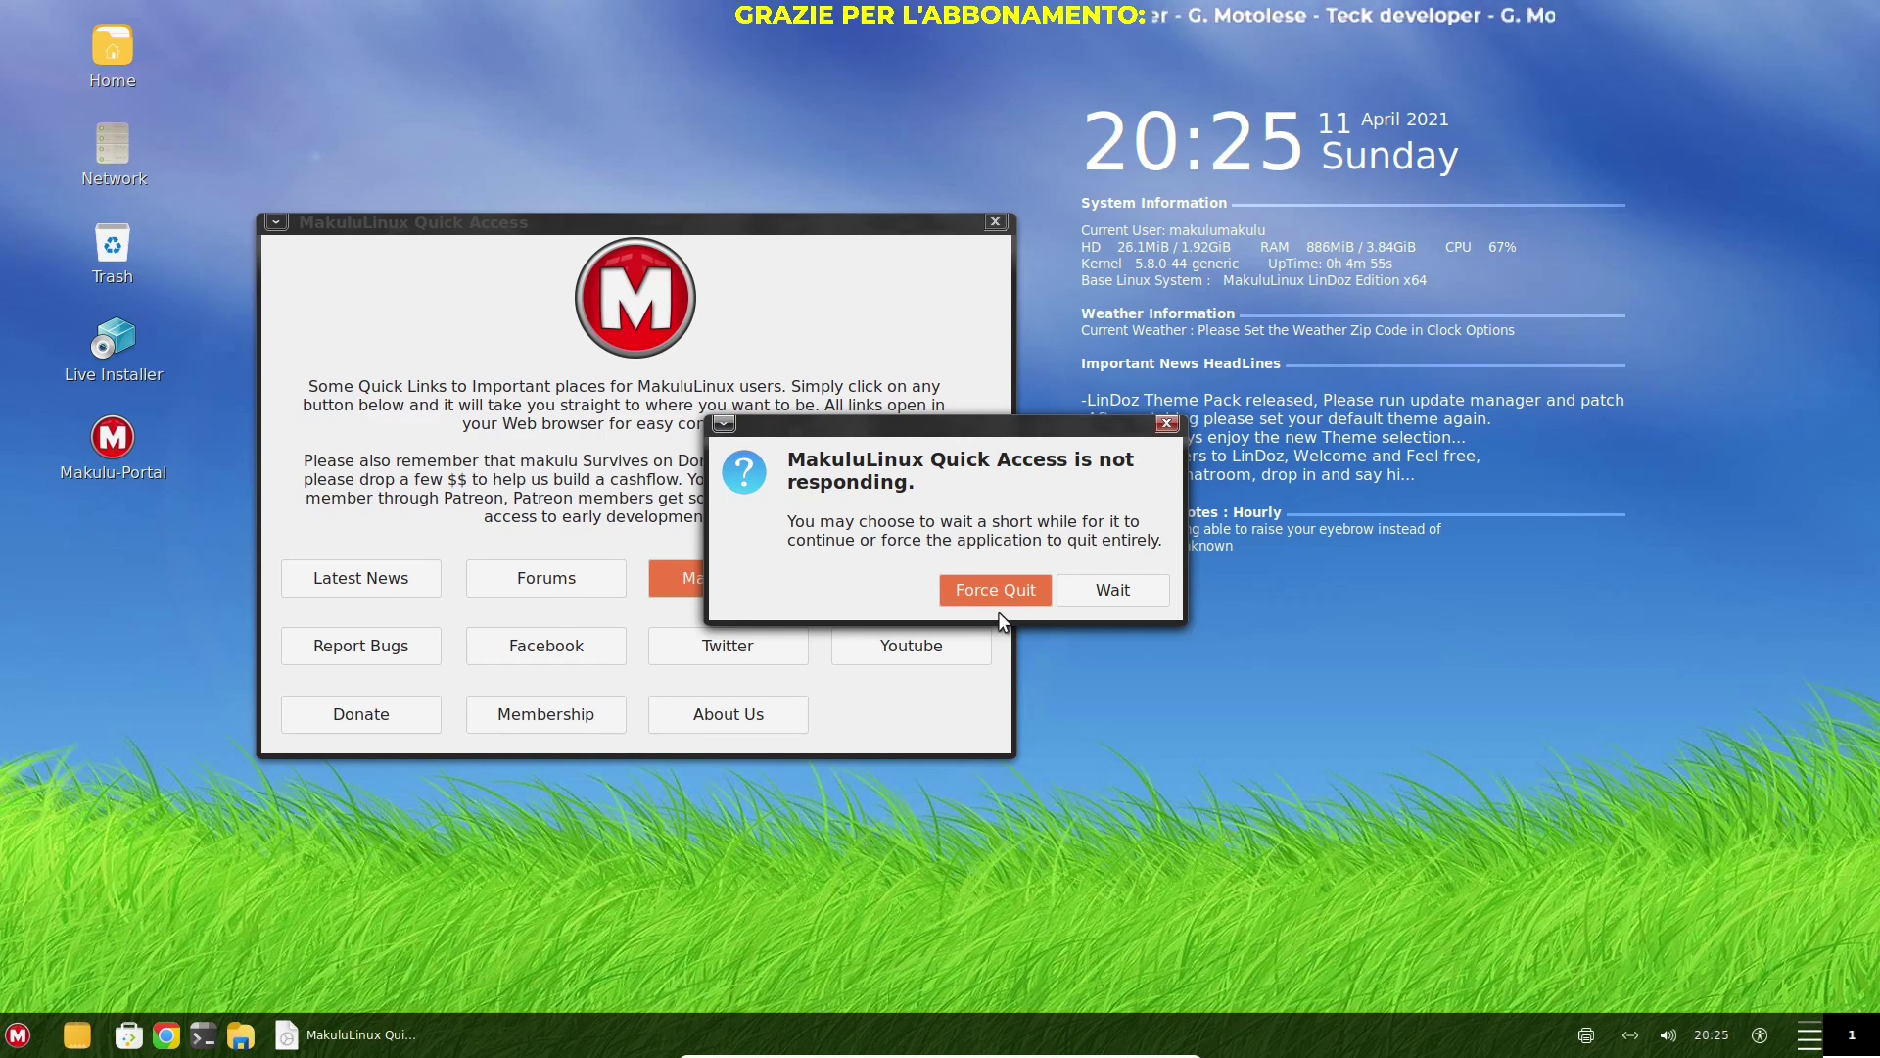
{"action": "left_click", "coordinate": [1009, 593]}
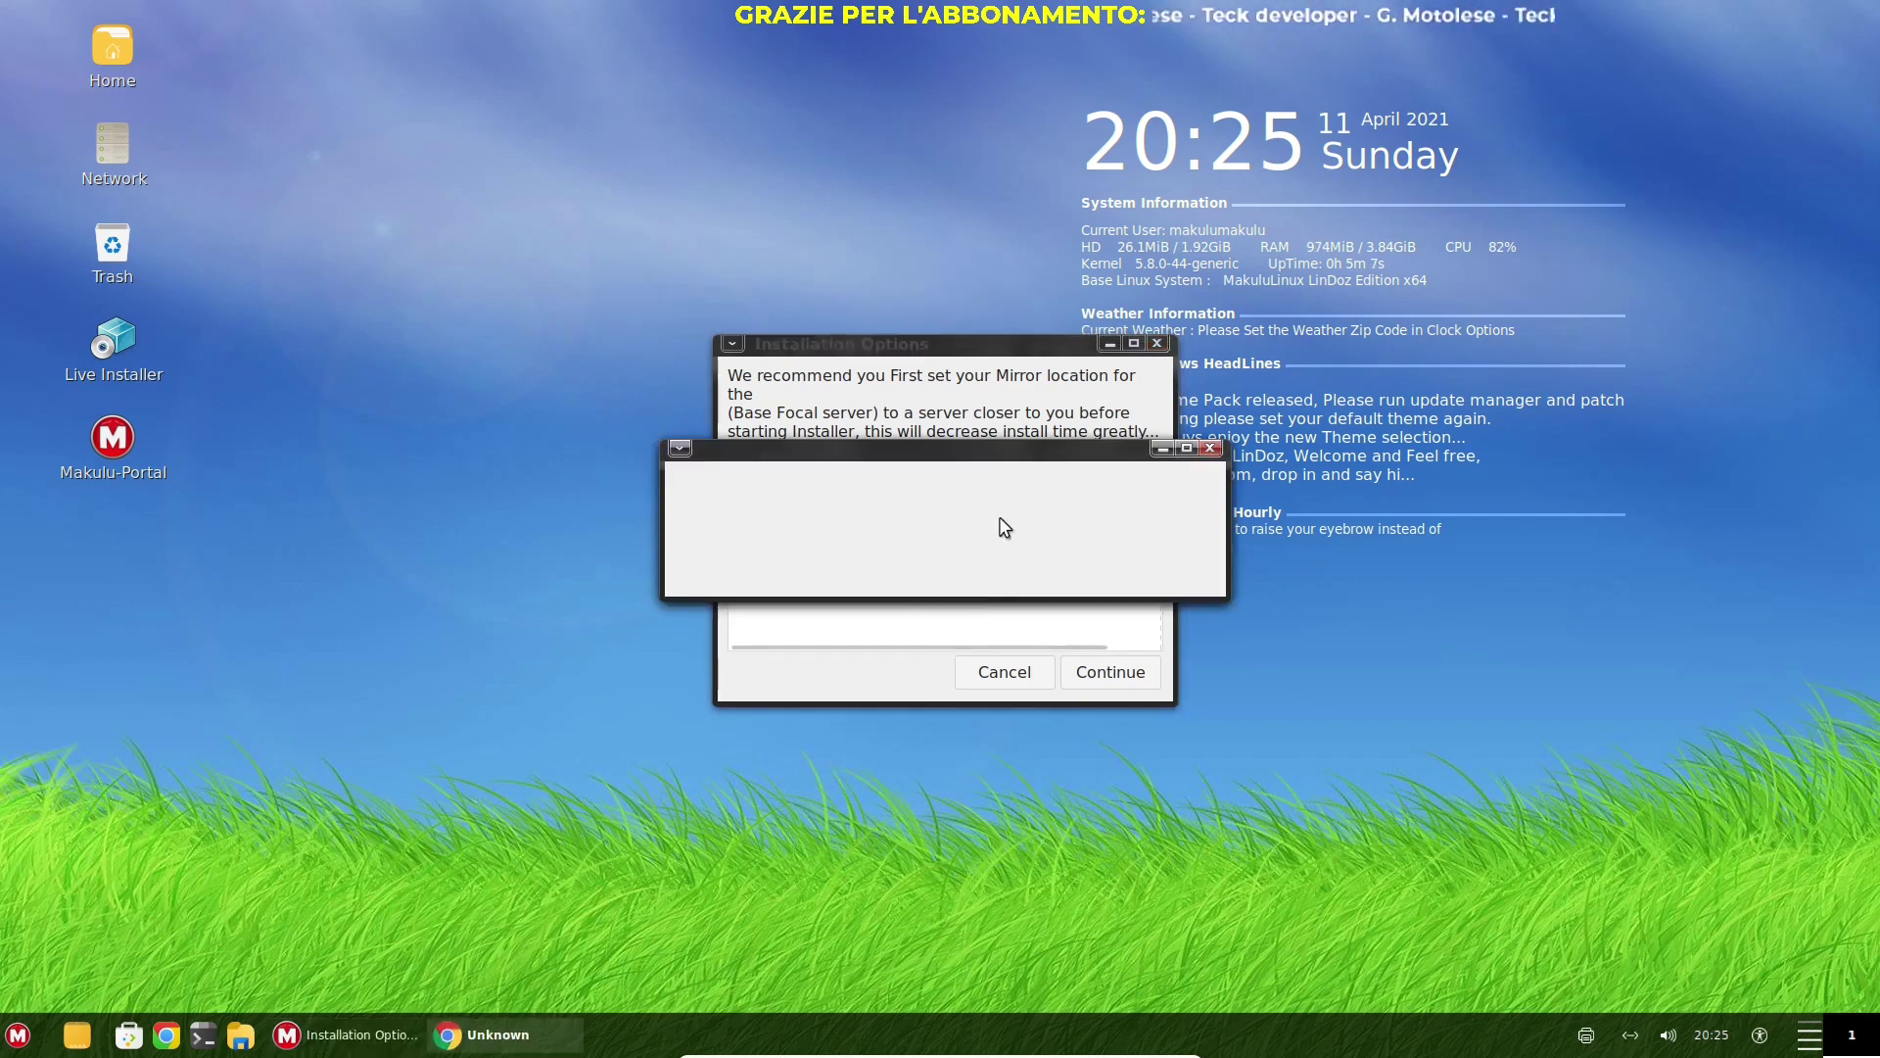
Accept Chrome's first-run settings and continue with Start Installation in the Live Installer
{"action": "left_click_drag", "start_coordinate": [1030, 452], "coordinate": [1045, 591]}
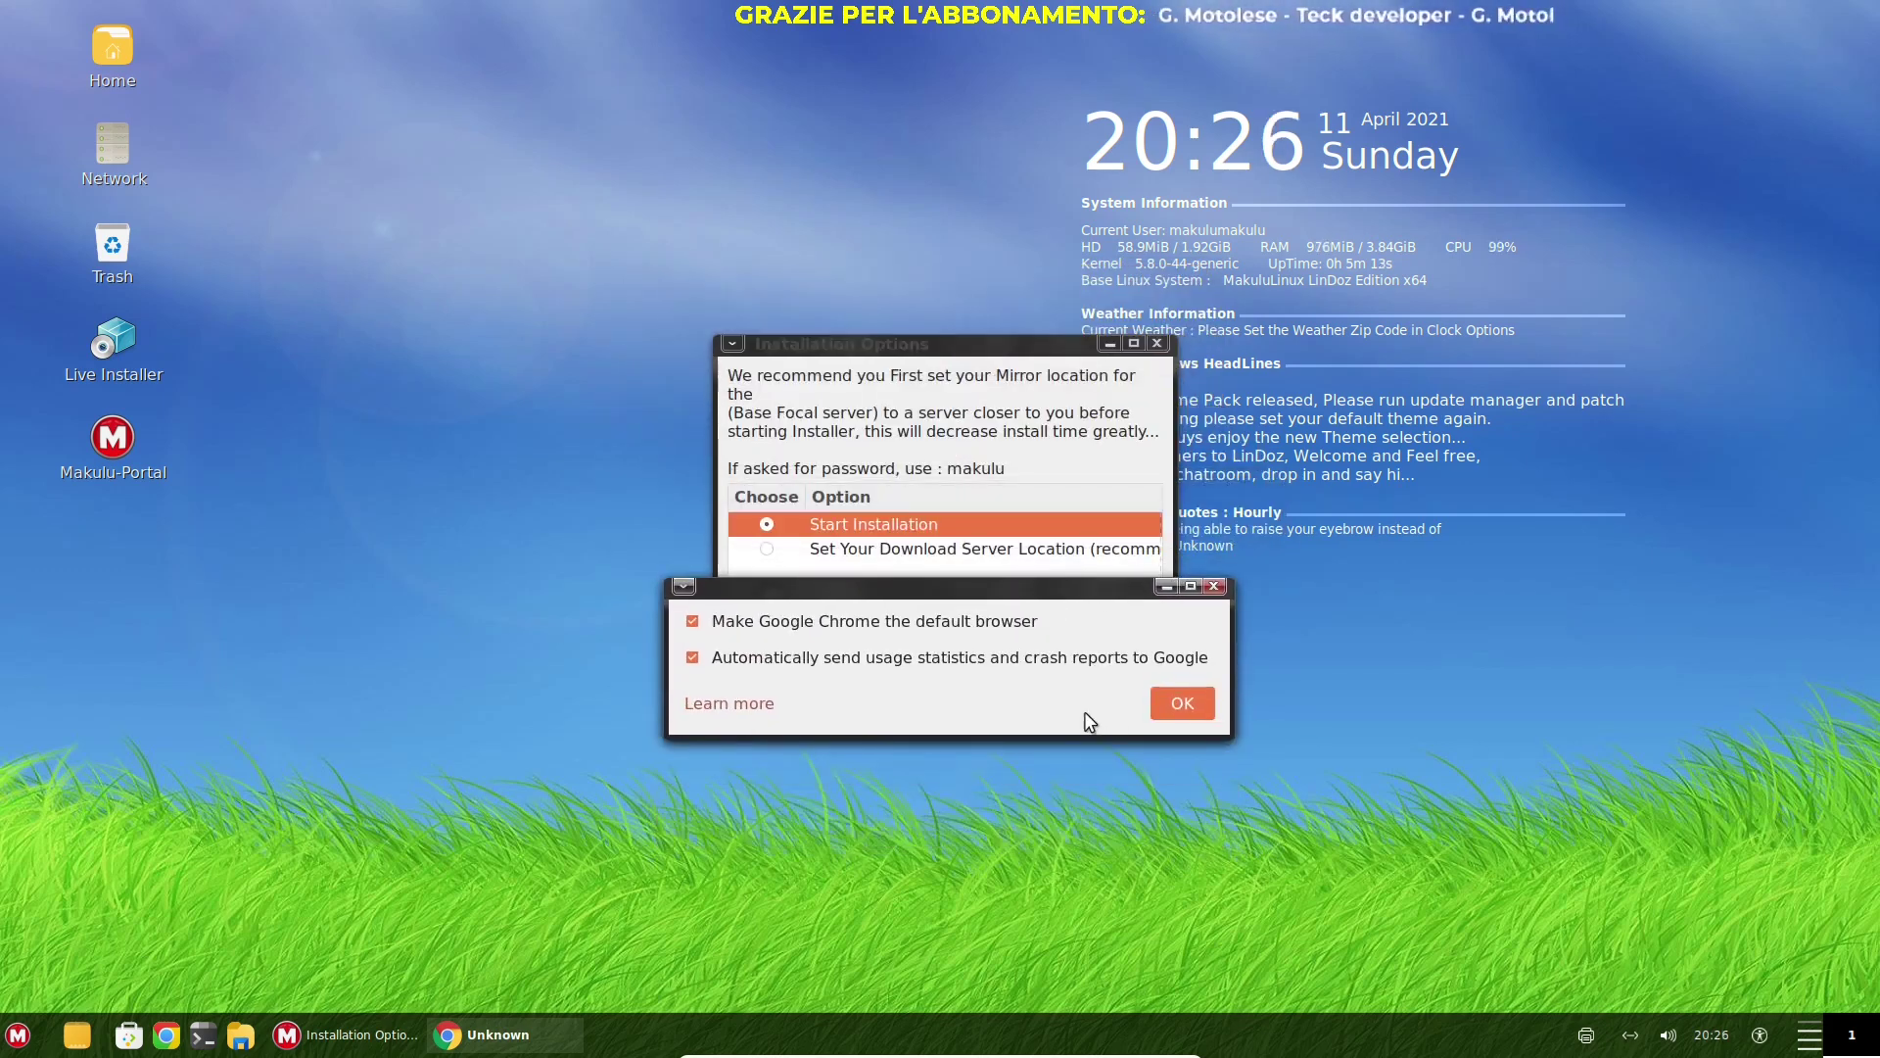
{"action": "left_click", "coordinate": [1182, 704]}
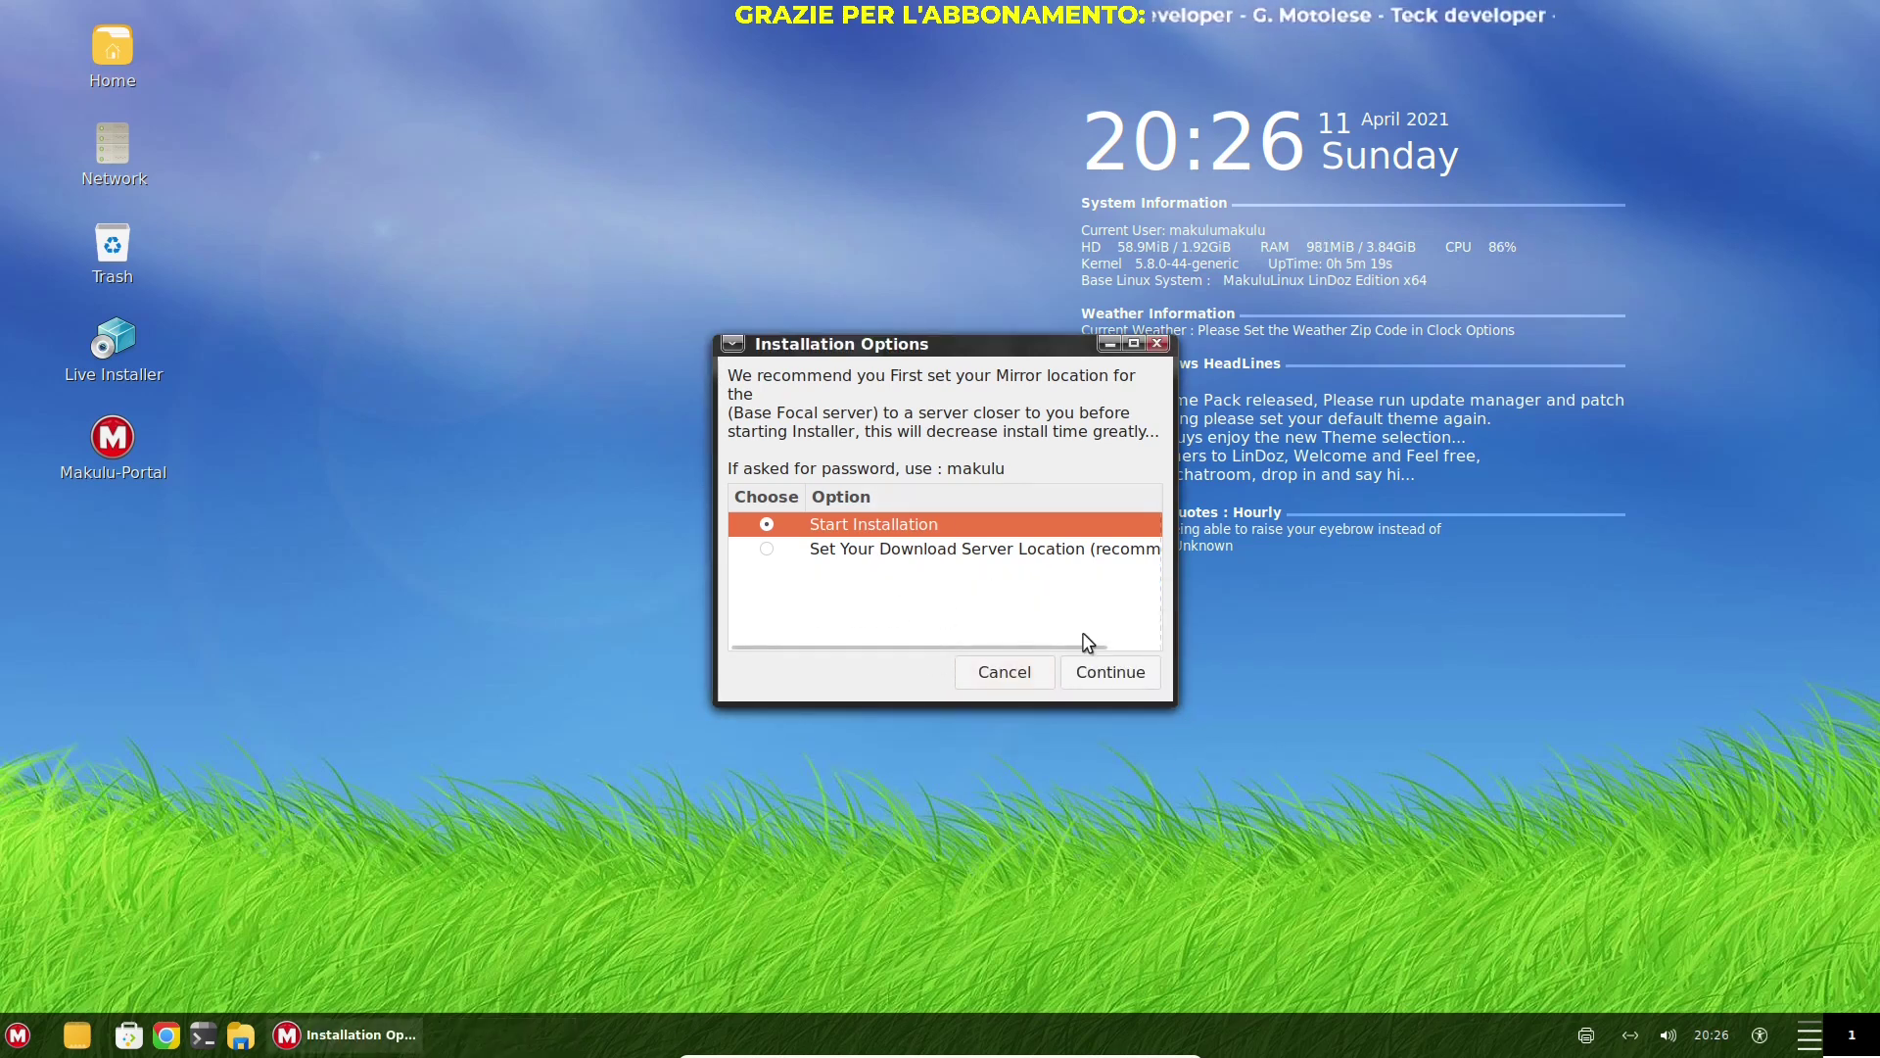
{"action": "left_click", "coordinate": [1111, 678]}
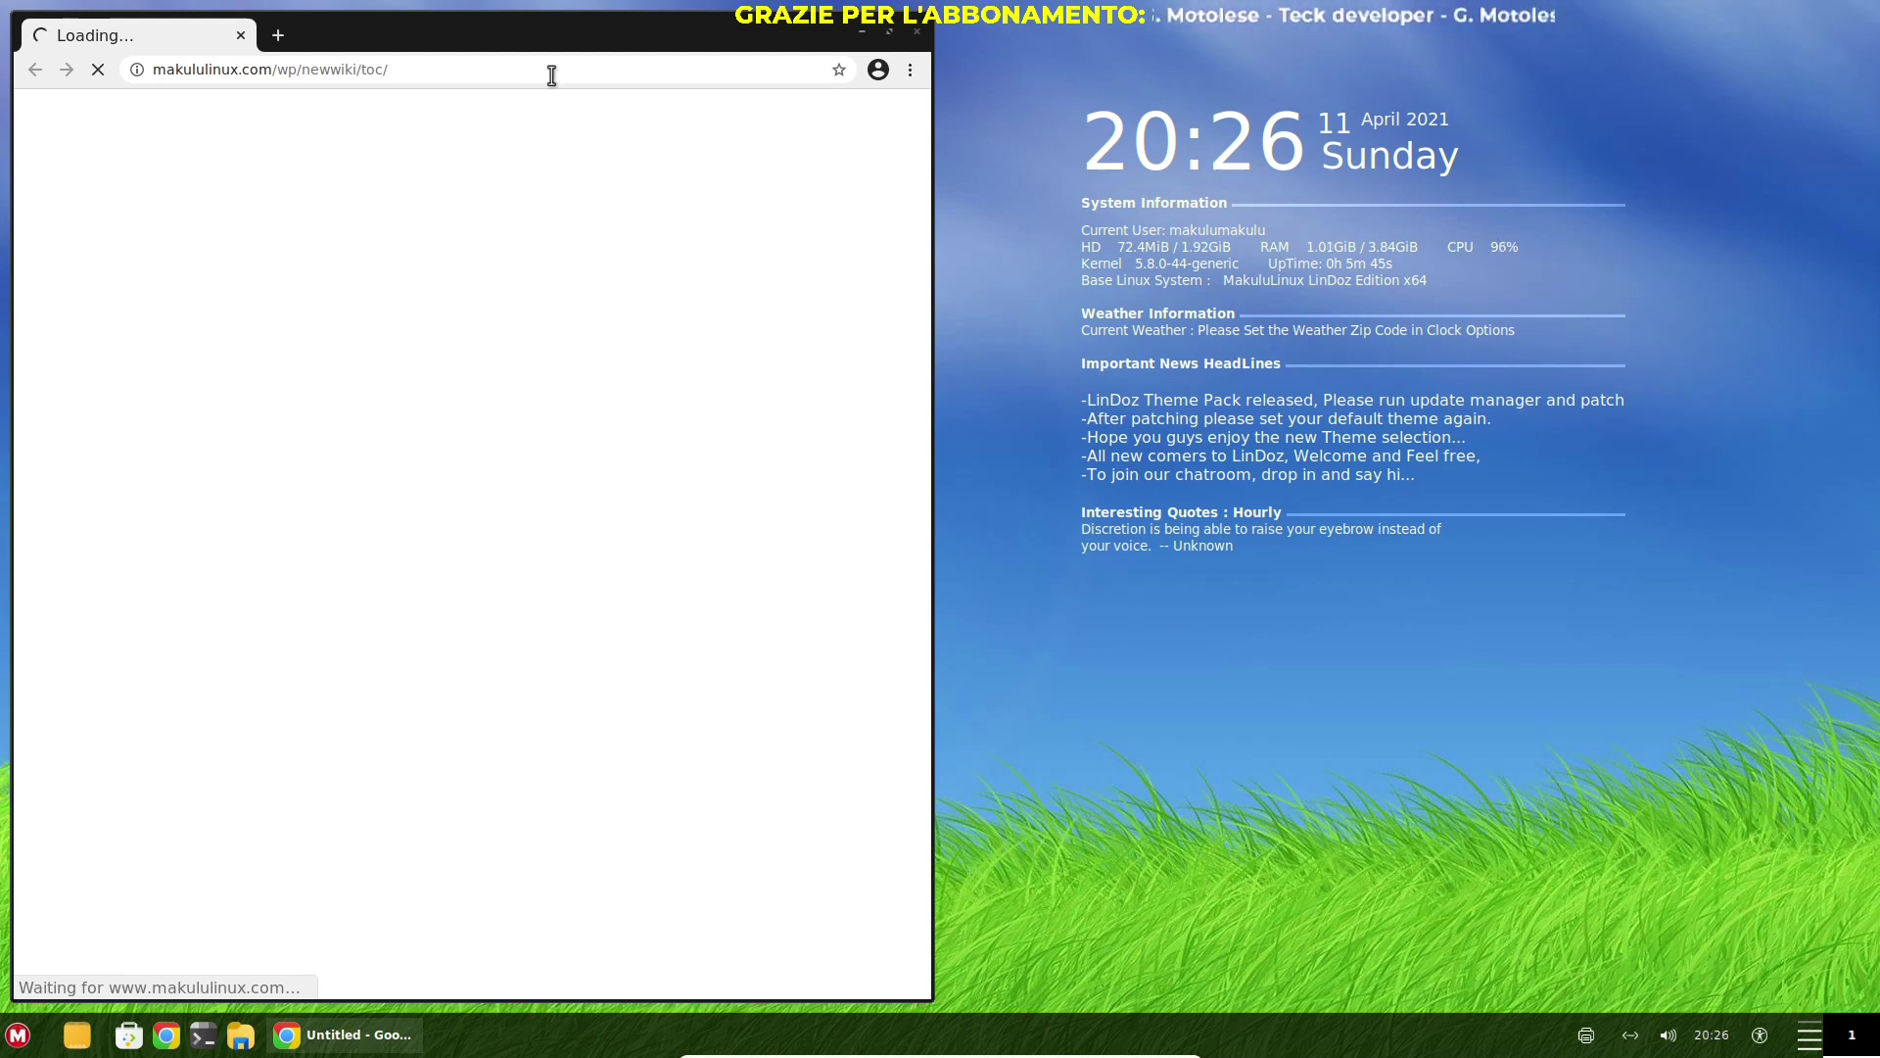
Choose Wait on Chrome's Page Unresponsive prompt for the wiki page and reposition the browser window
{"action": "left_click_drag", "start_coordinate": [619, 29], "coordinate": [863, 44]}
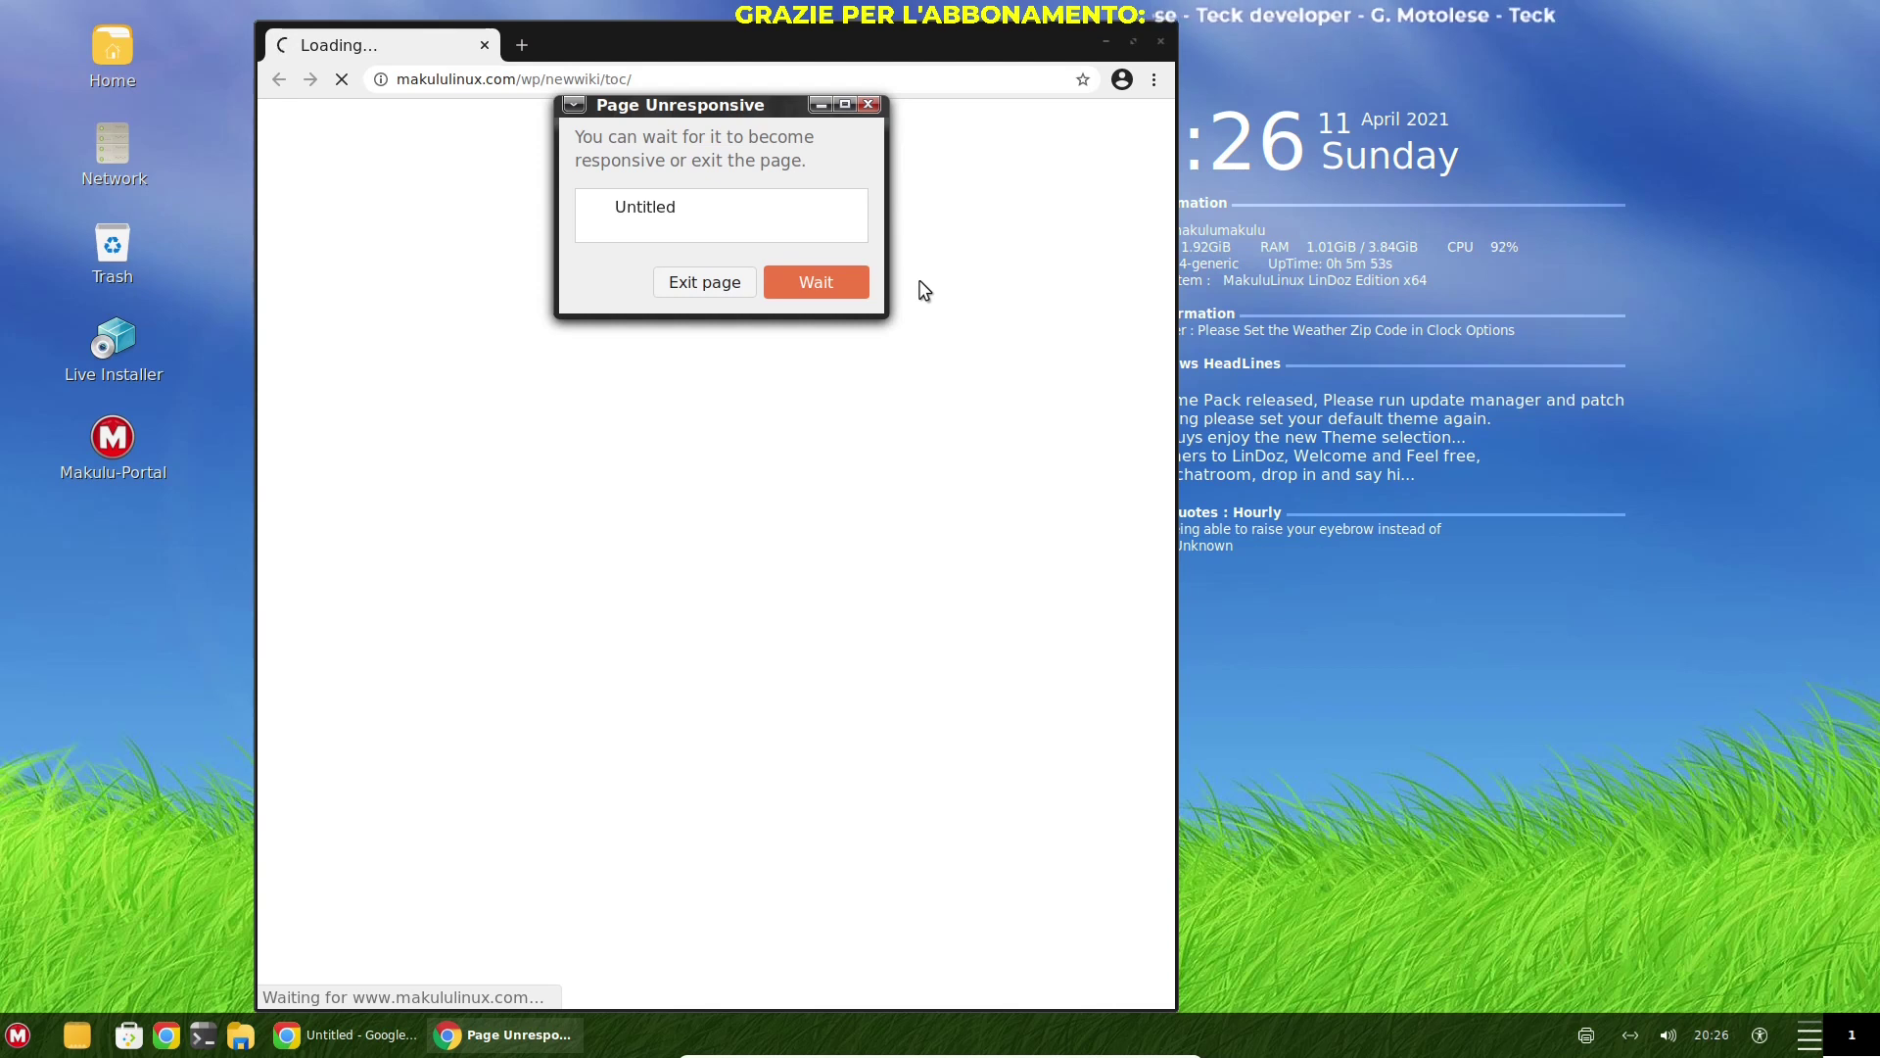
{"action": "left_click", "coordinate": [816, 282]}
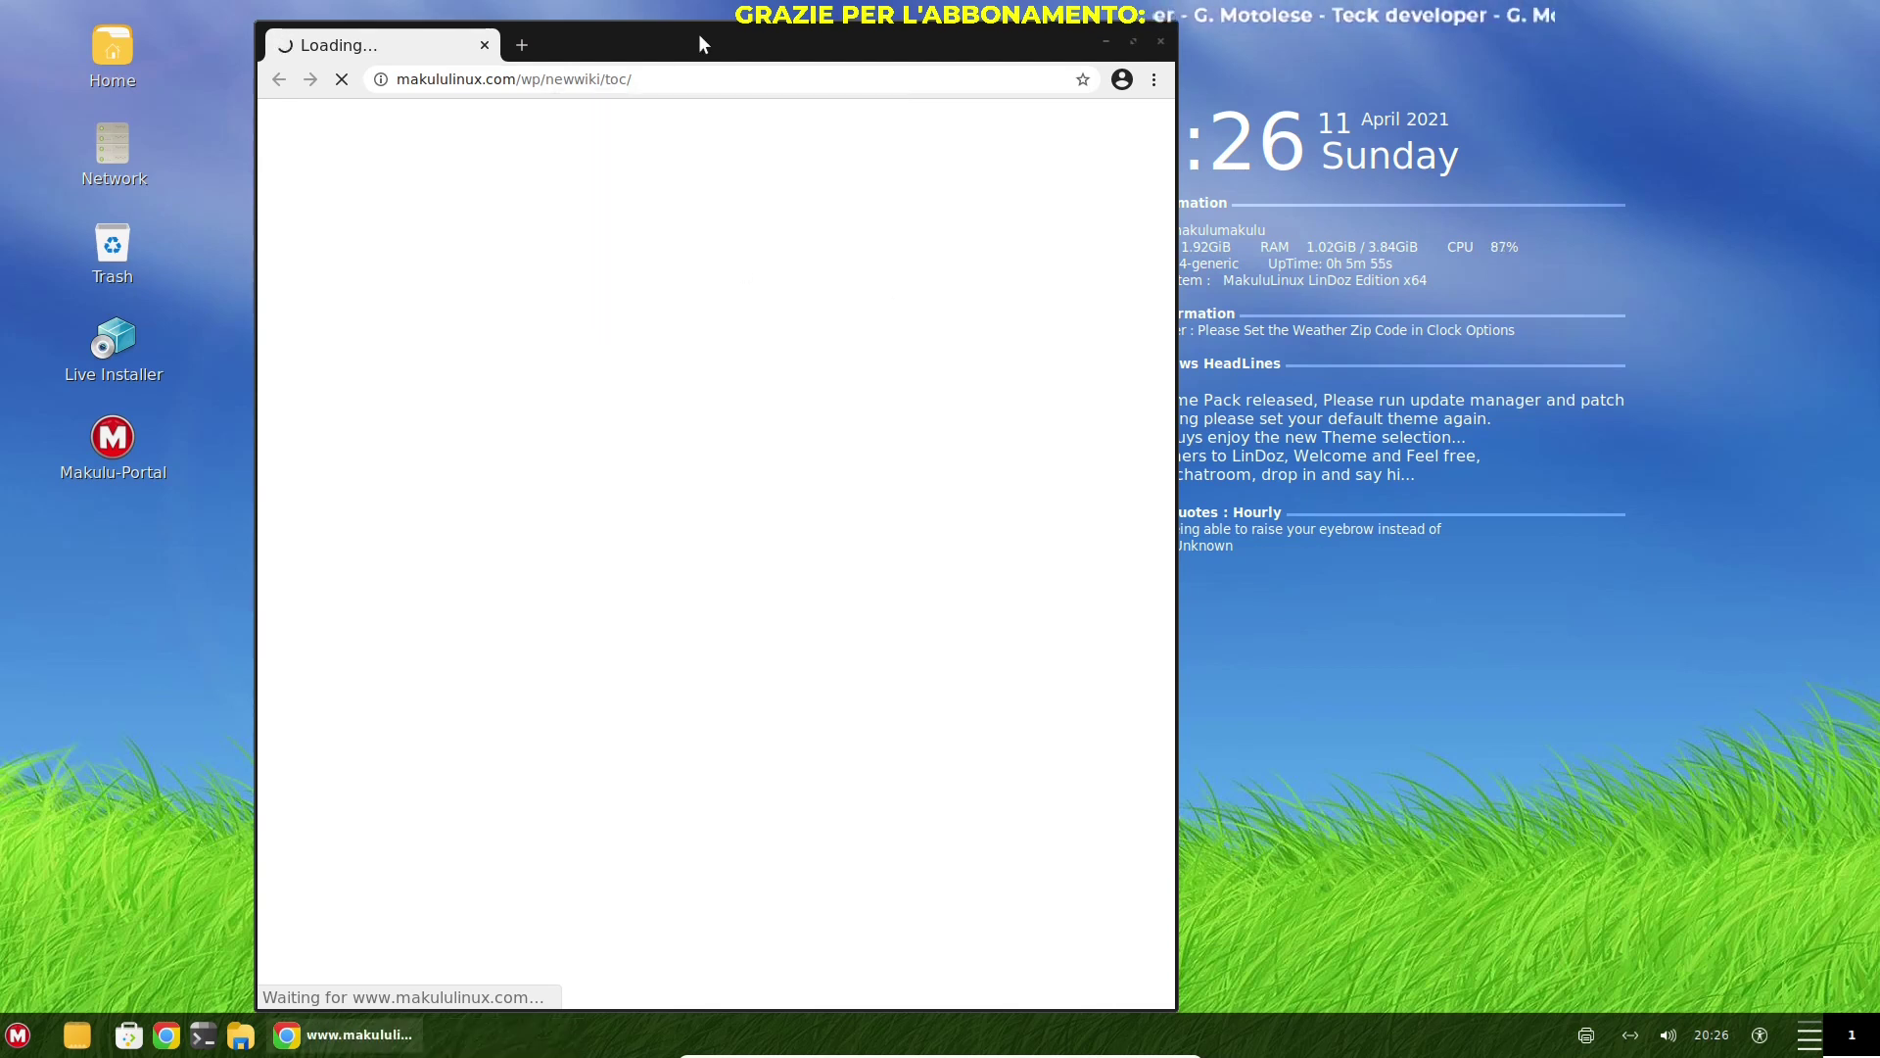
{"action": "left_click_drag", "start_coordinate": [697, 33], "coordinate": [491, 43]}
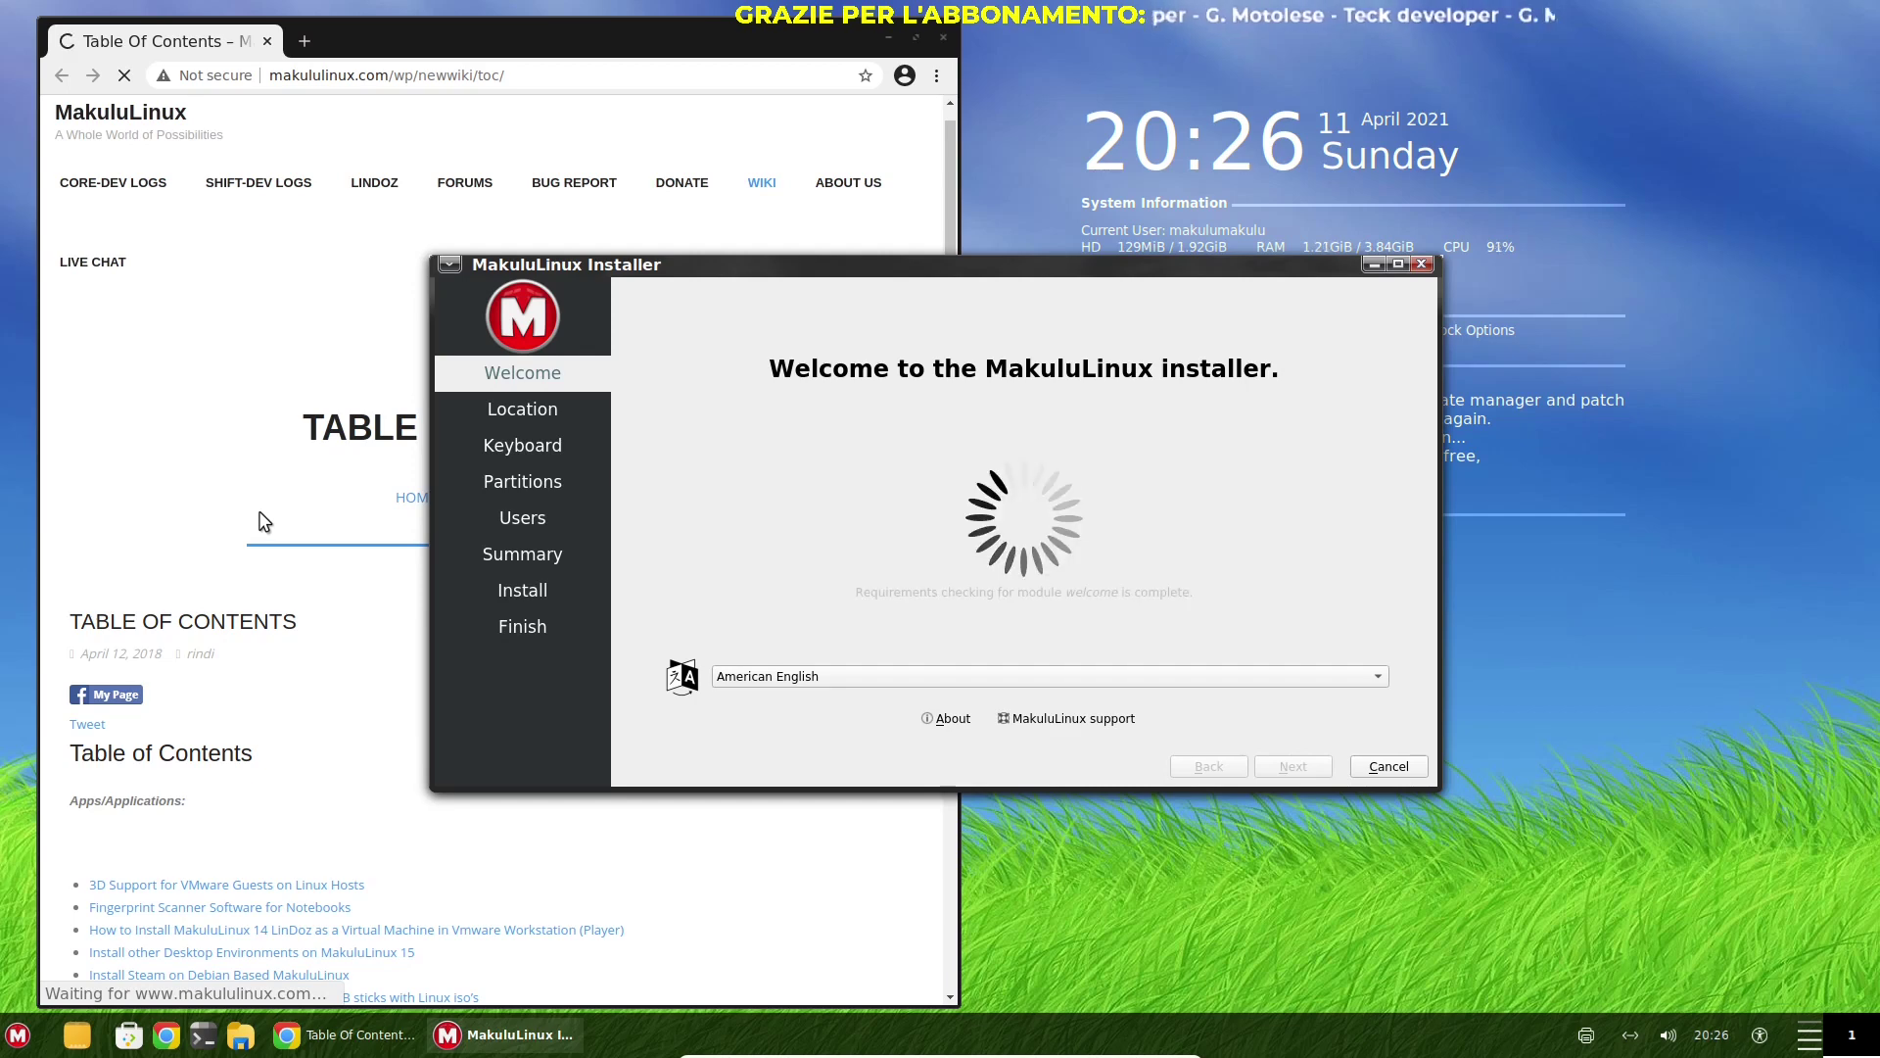
Cancel the keyring password request and close the Chrome window
{"action": "key", "text": "alt+Tab"}
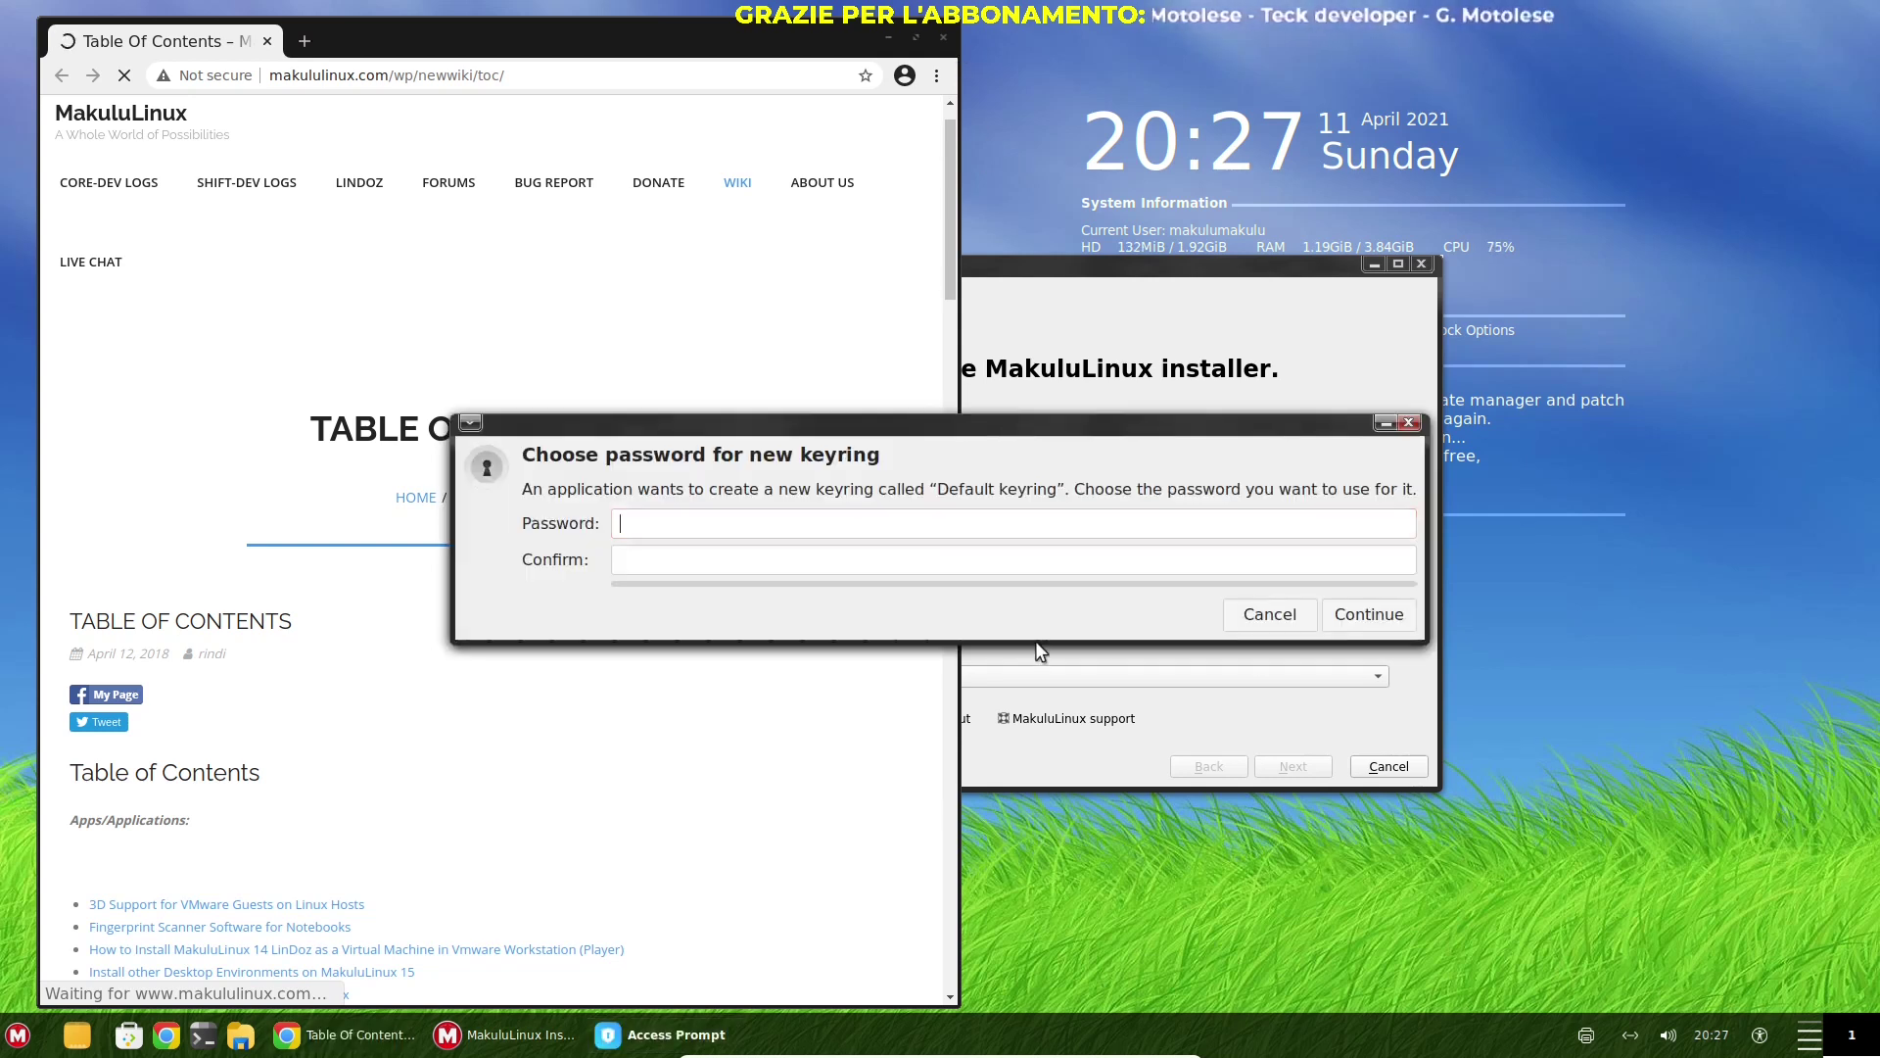
{"action": "left_click", "coordinate": [1271, 614]}
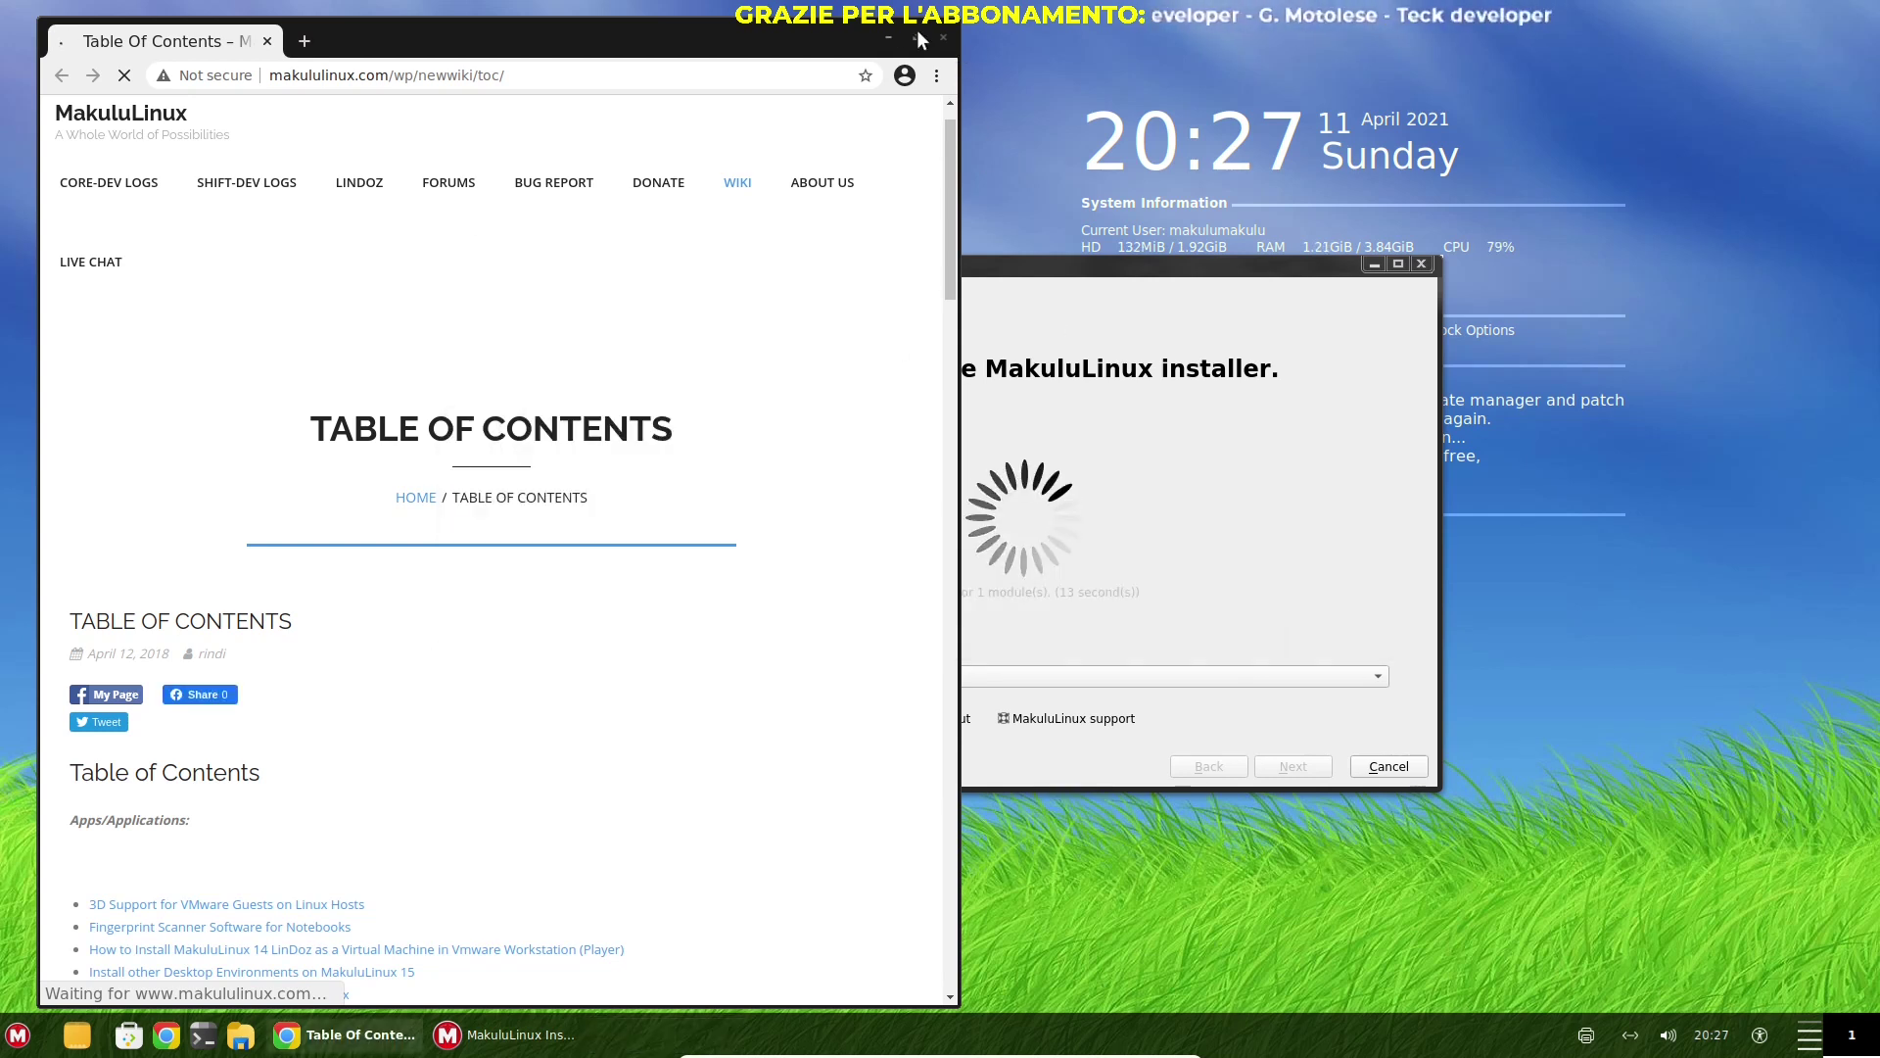
{"action": "left_click", "coordinate": [943, 37]}
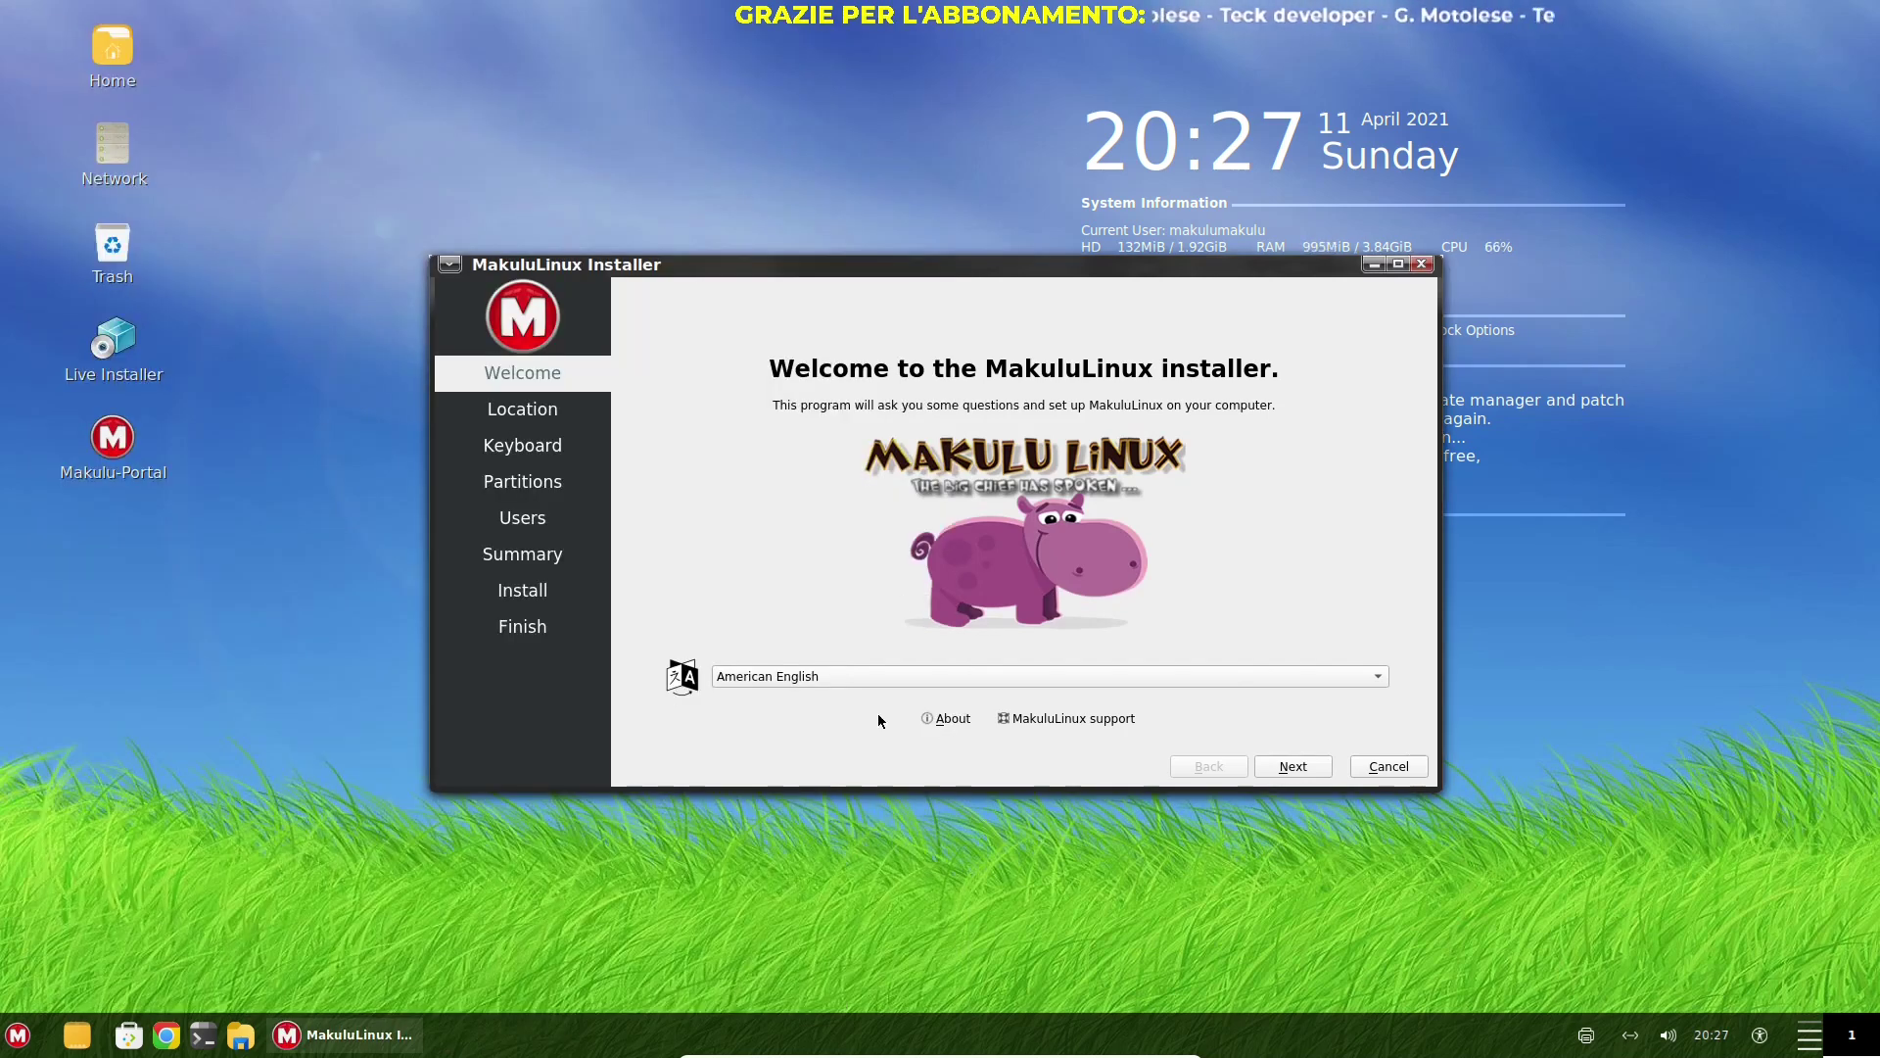
Set the installer language to italiano (Italia) and accept the Europe/Rome location
{"action": "left_click", "coordinate": [899, 679]}
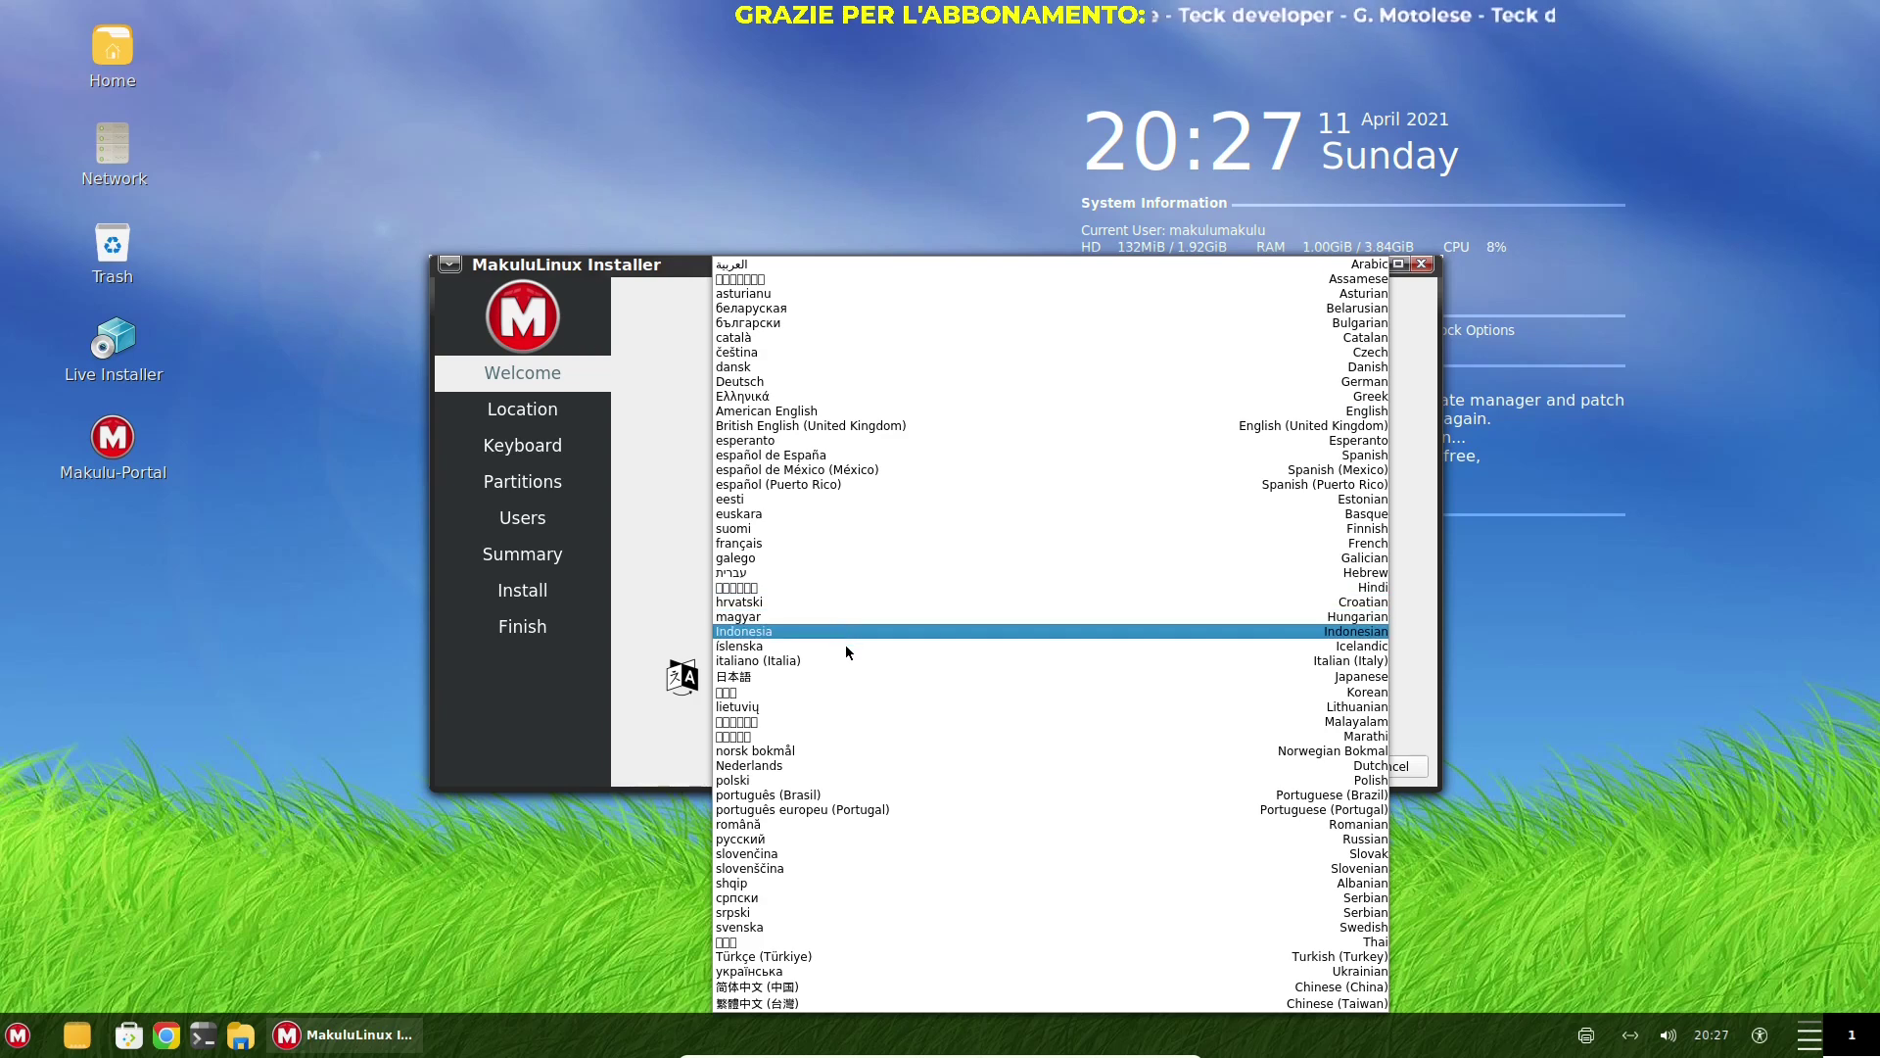
{"action": "left_click", "coordinate": [844, 660]}
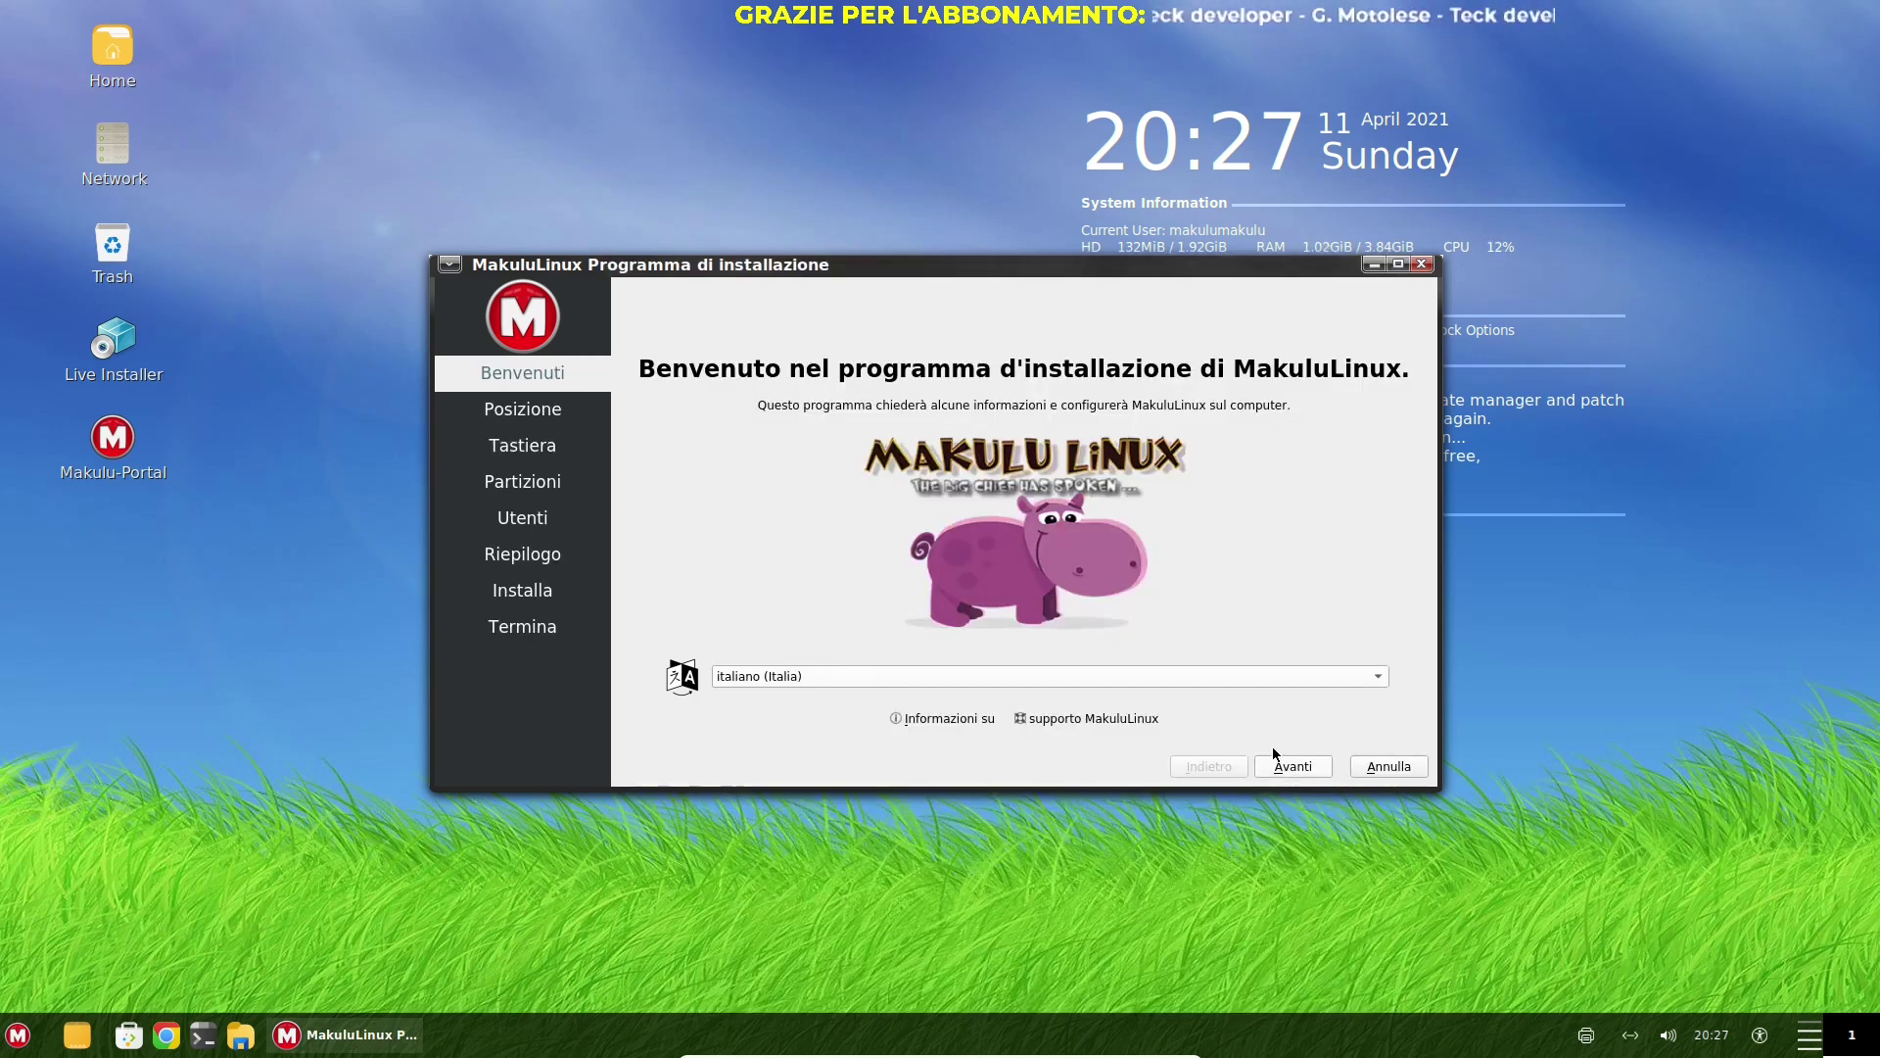
{"action": "left_click", "coordinate": [1286, 768]}
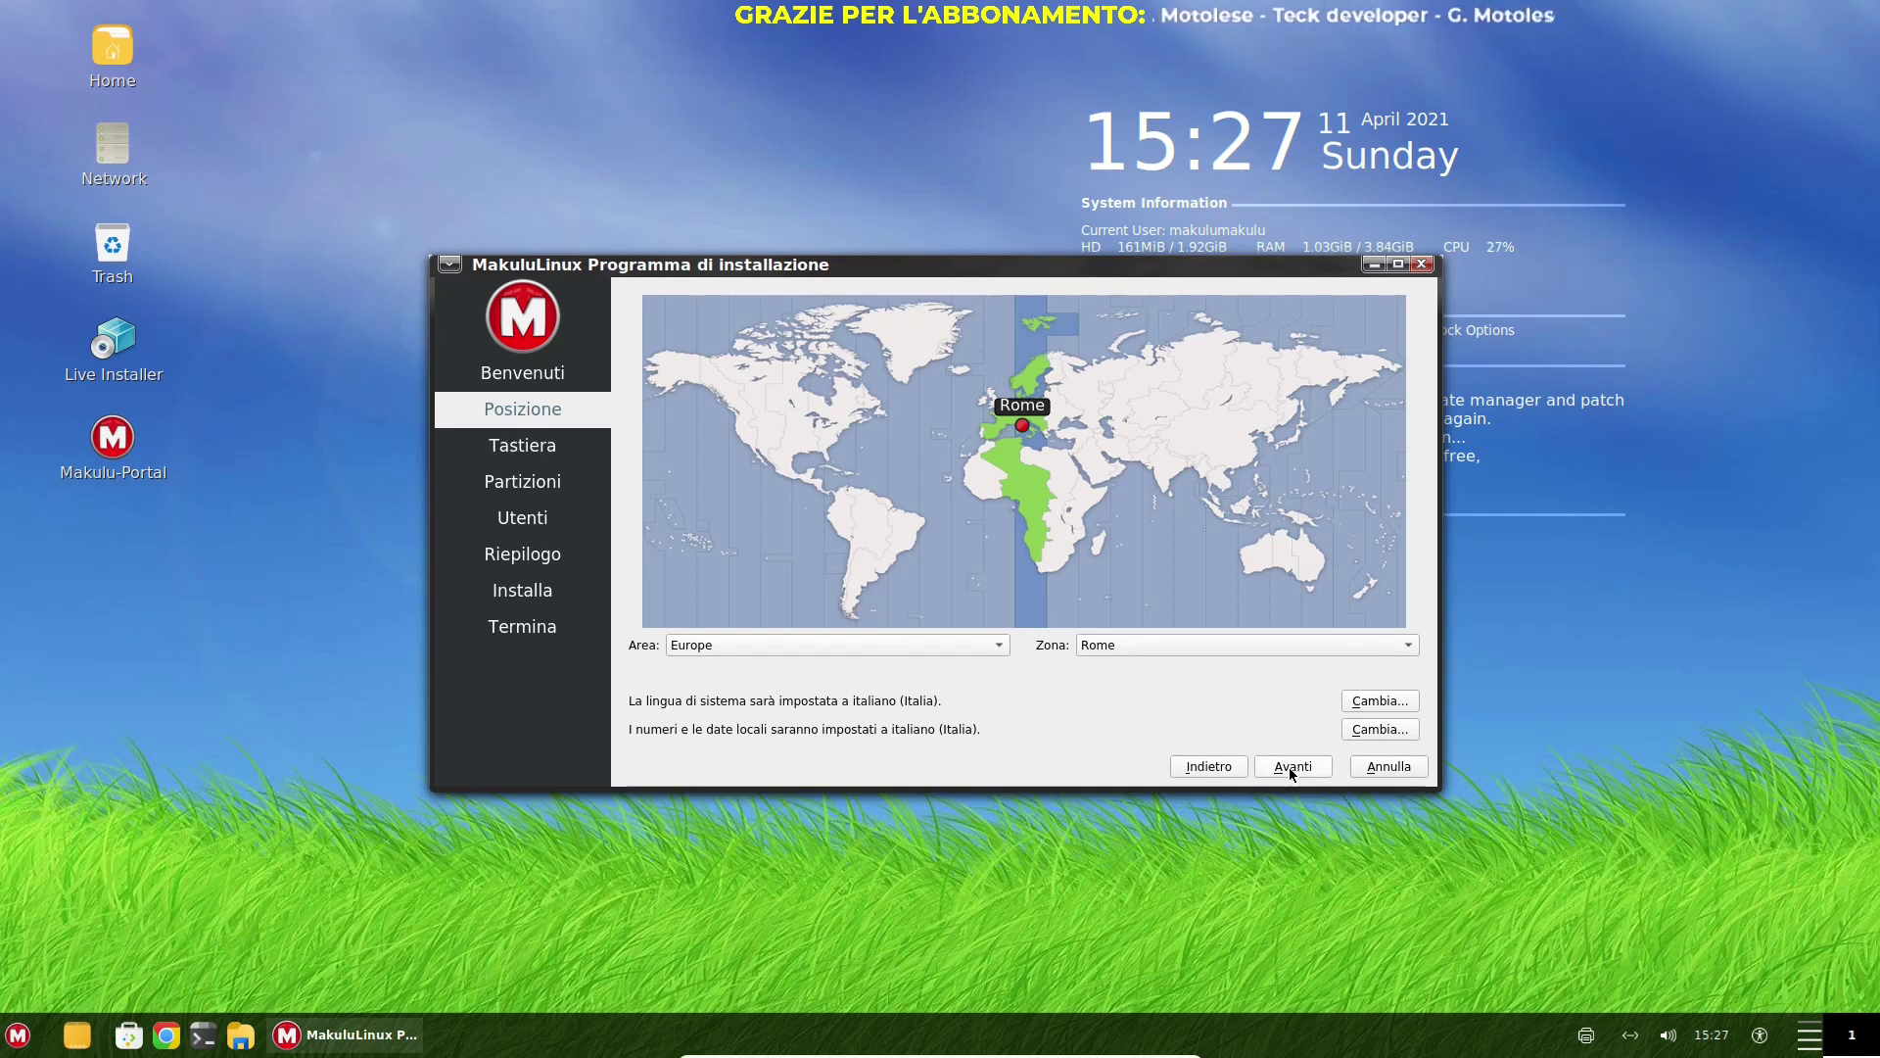
{"action": "left_click", "coordinate": [1292, 772]}
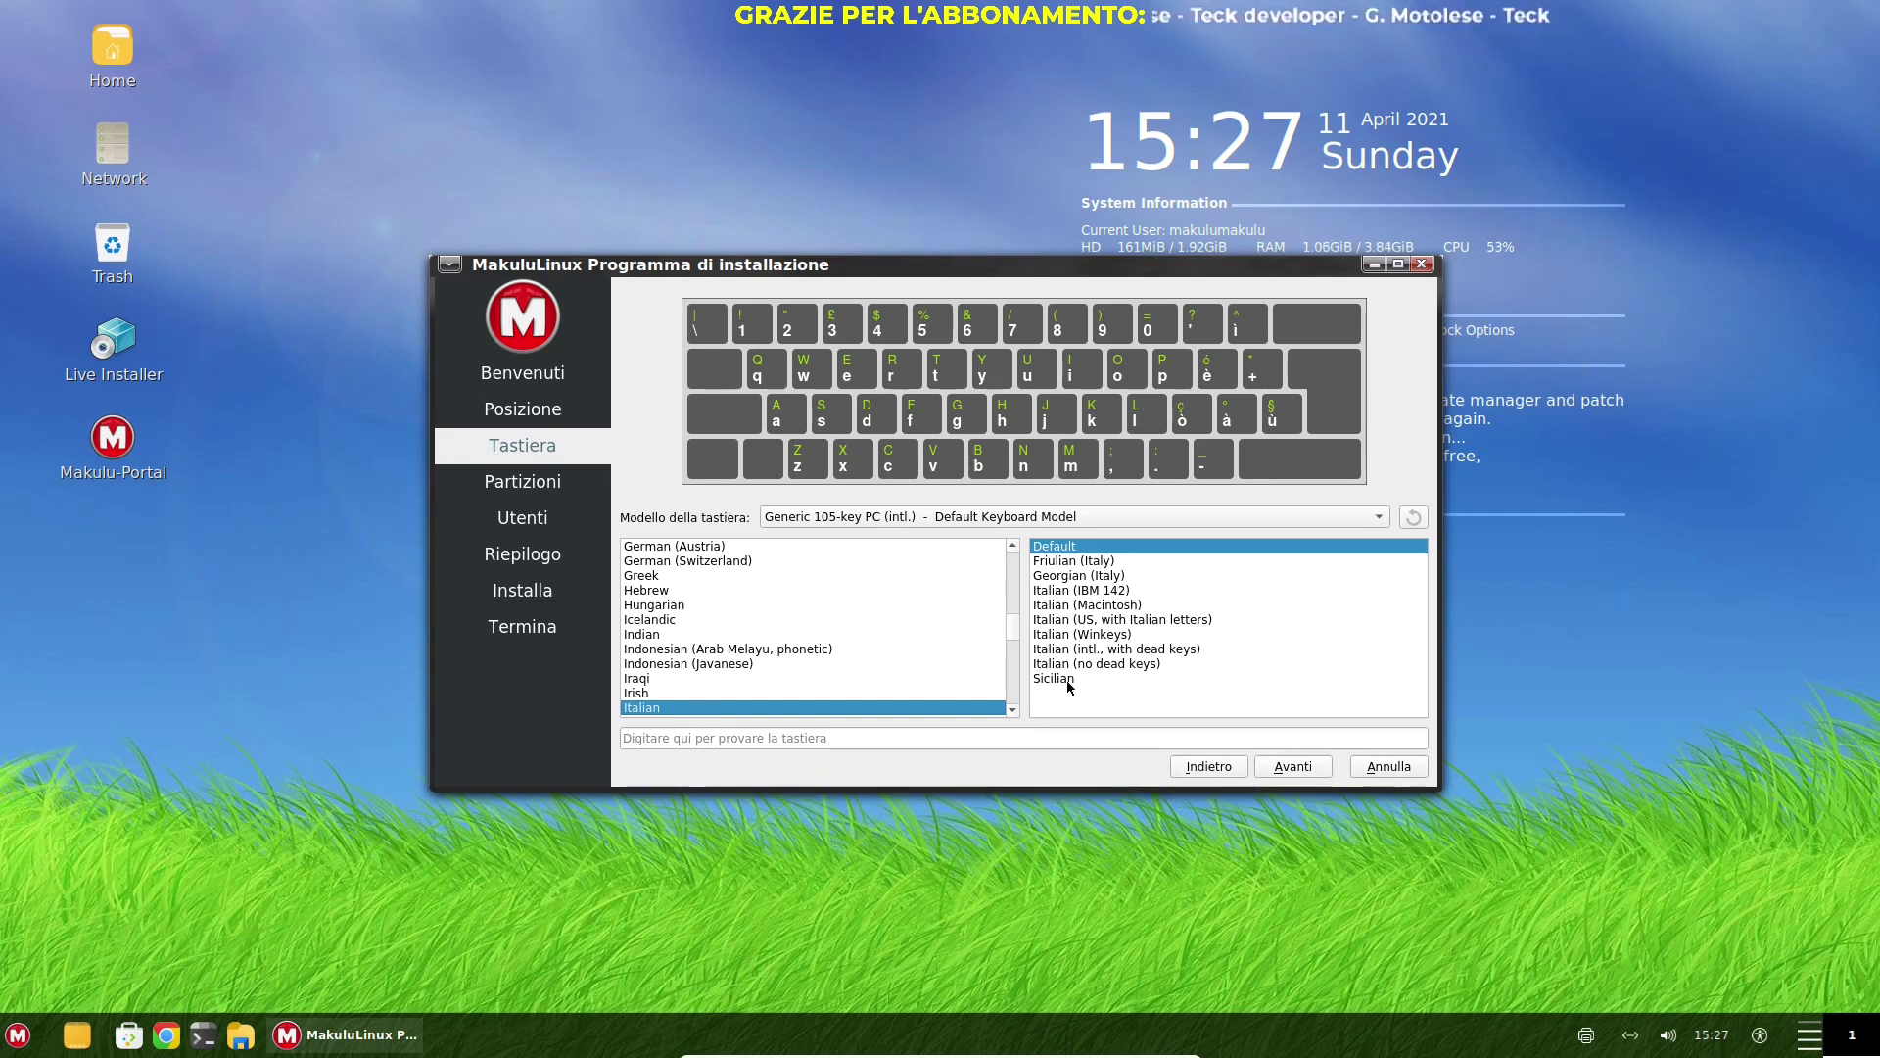
Pick the Sicilian Italian keyboard variant and choose Cancellare disco to erase the whole 40 GiB disk
{"action": "left_click", "coordinate": [1069, 682]}
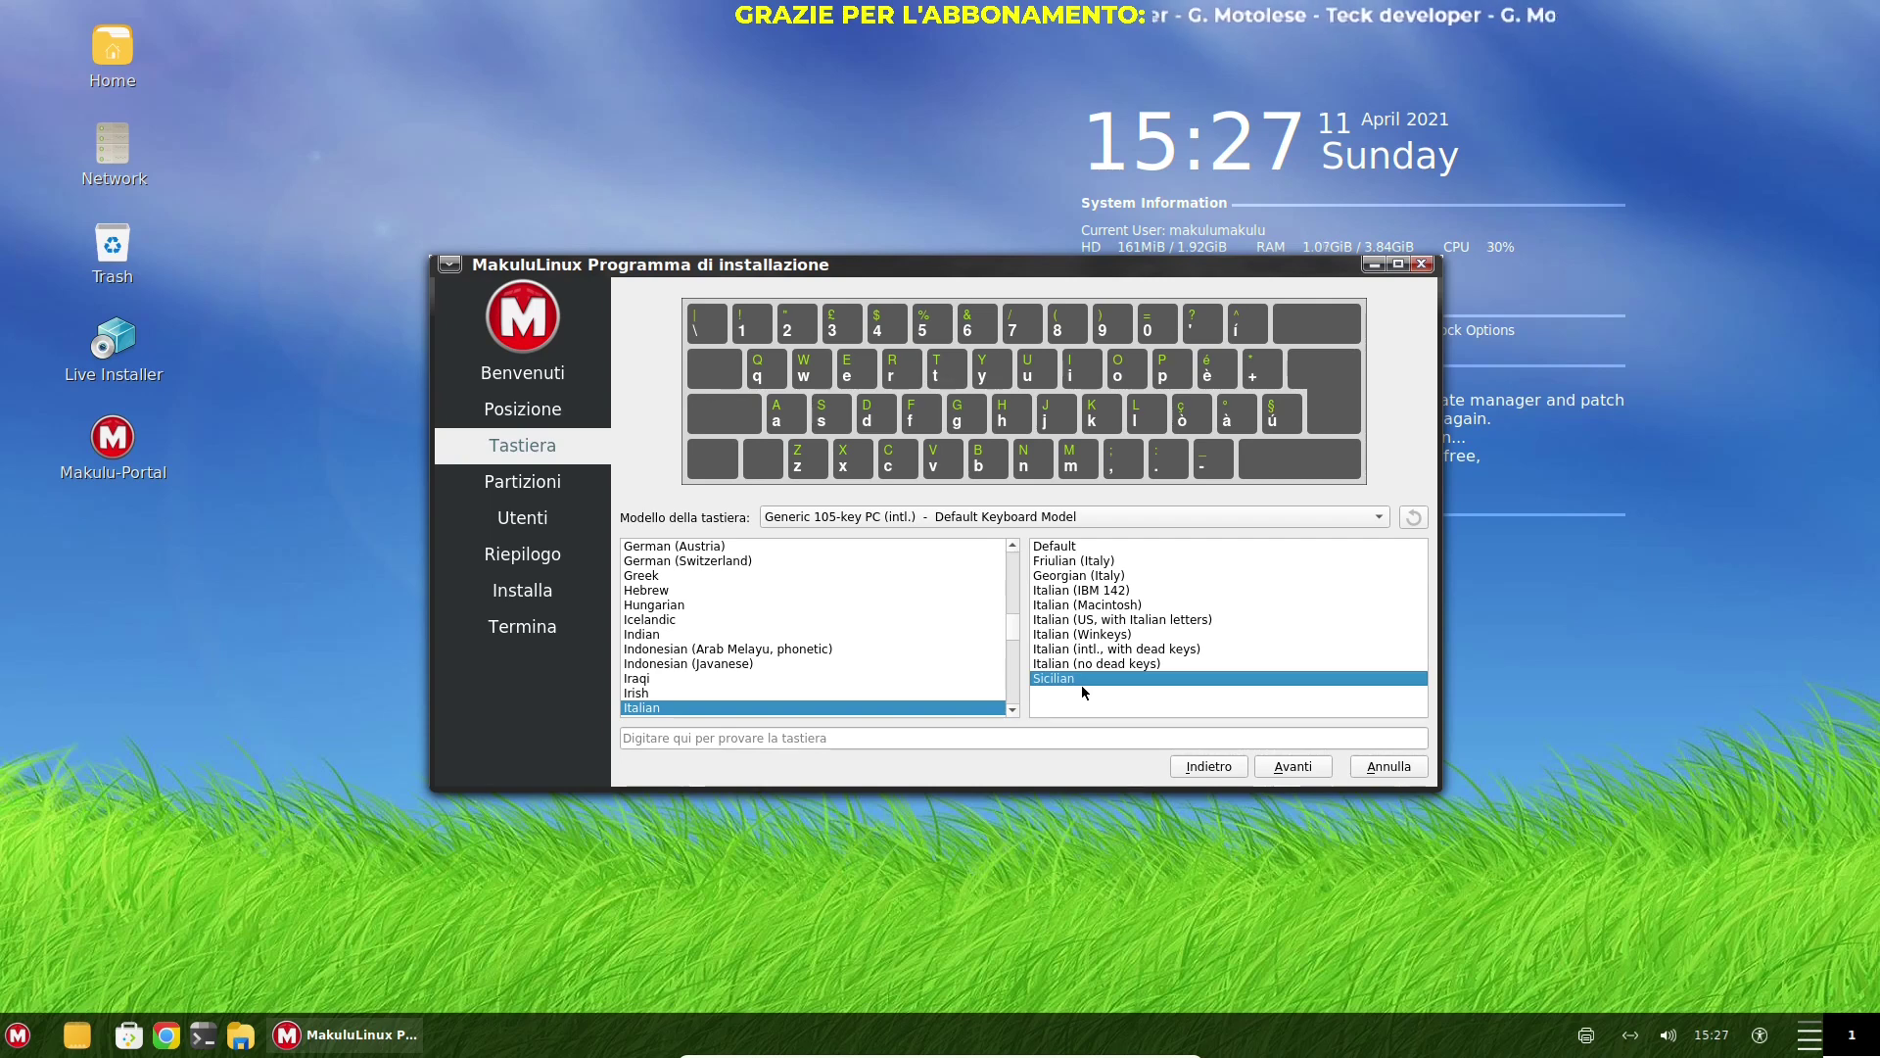
{"action": "left_click", "coordinate": [1292, 766]}
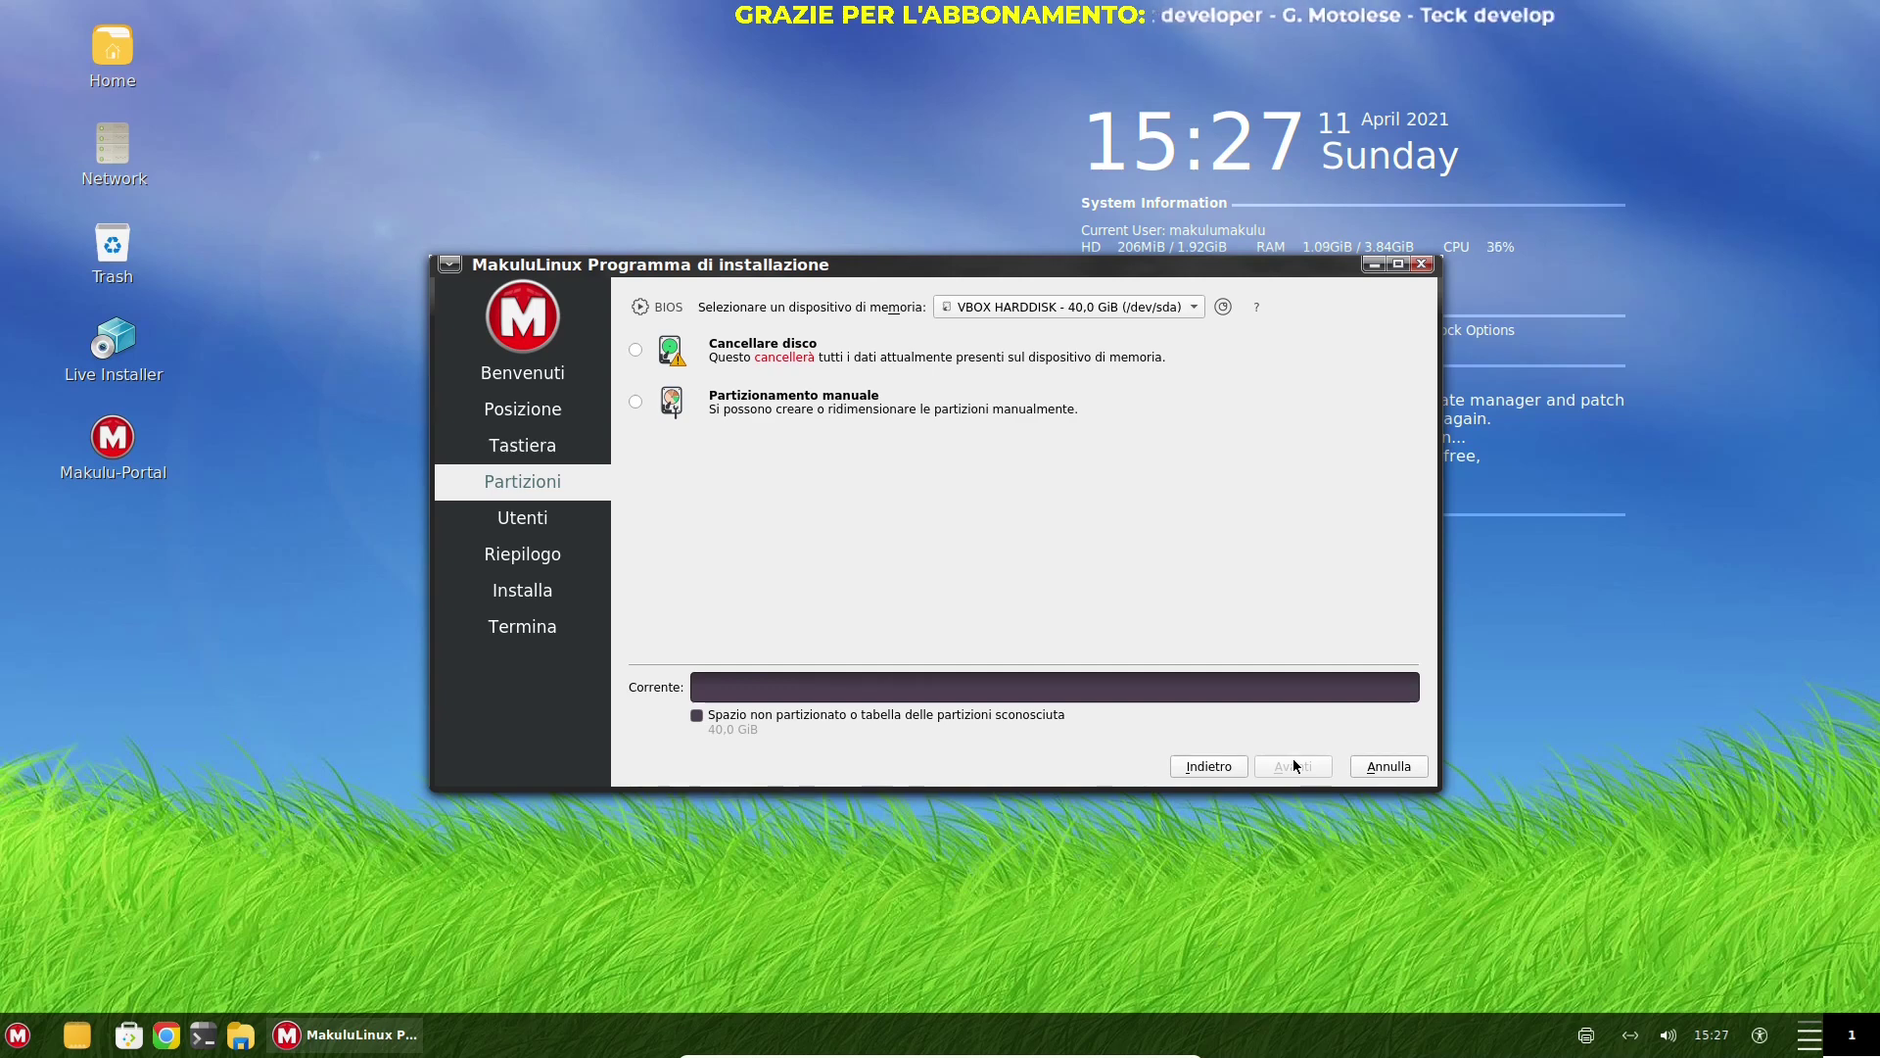
{"action": "left_click", "coordinate": [638, 350]}
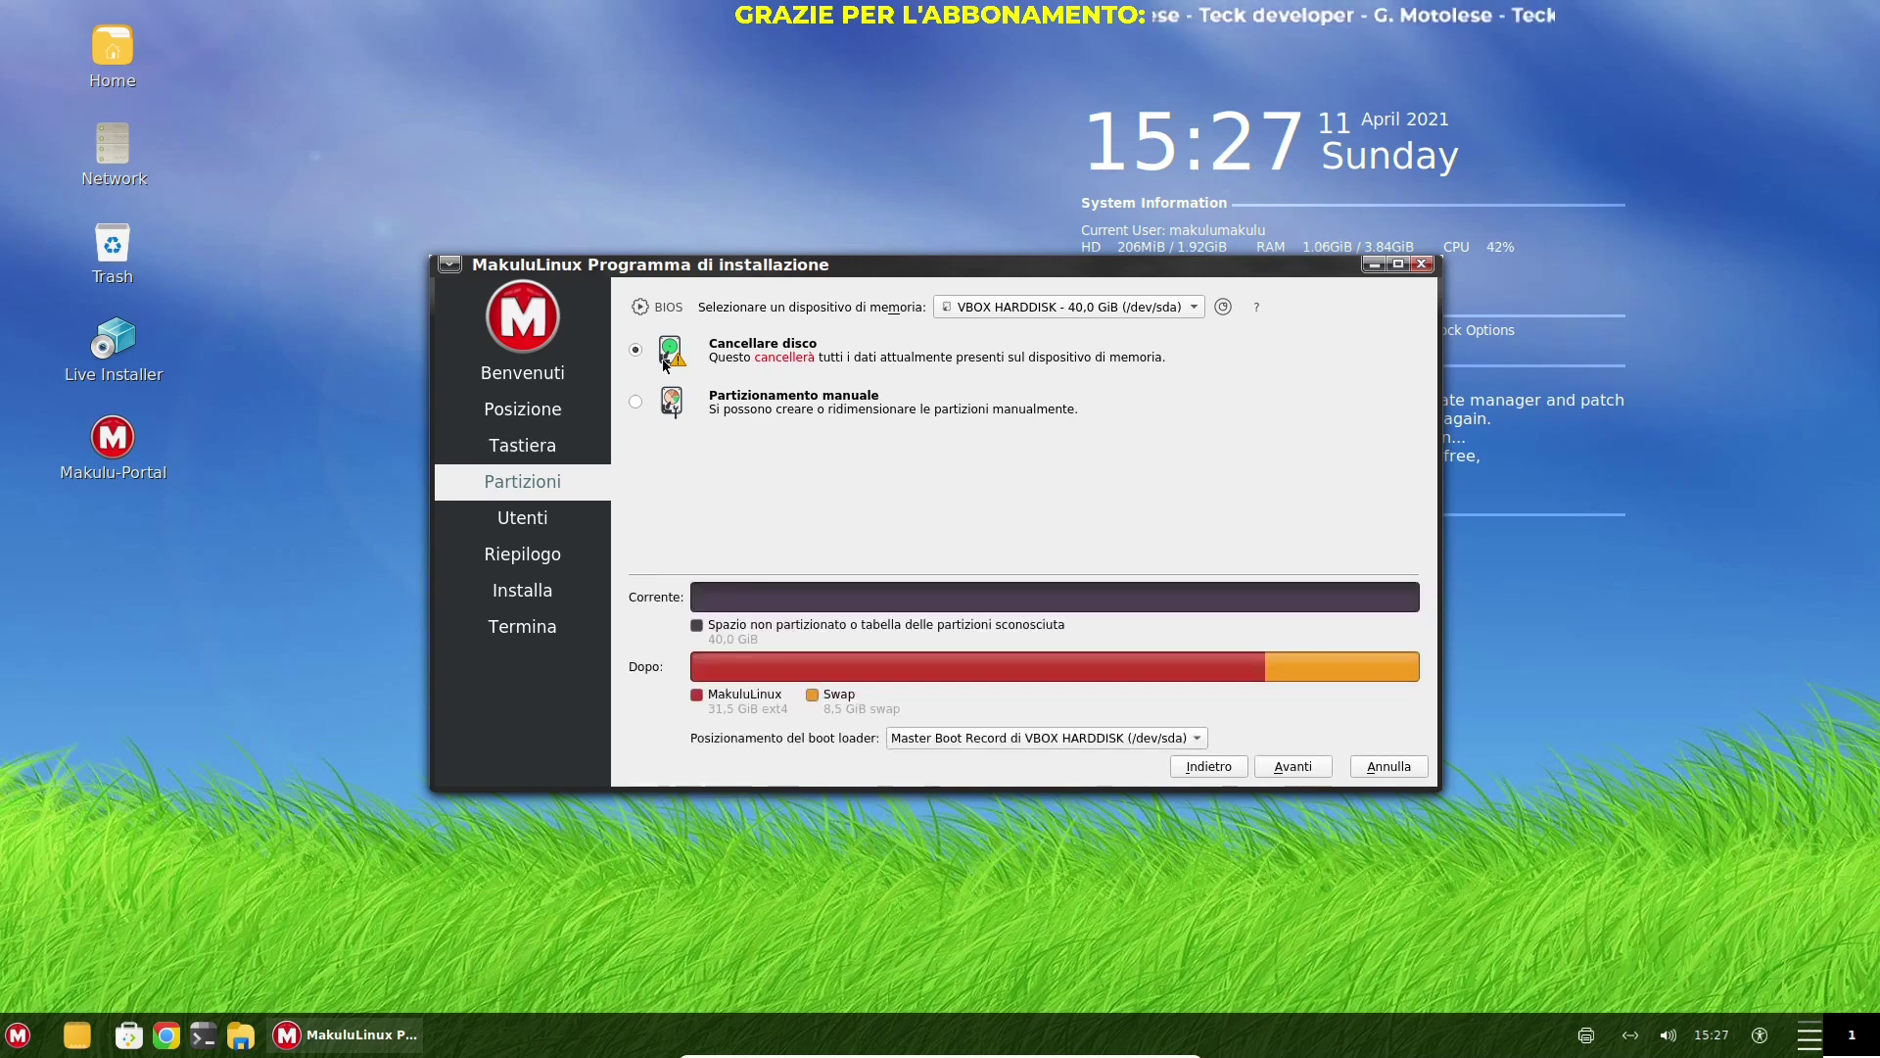
{"action": "left_click", "coordinate": [1292, 766]}
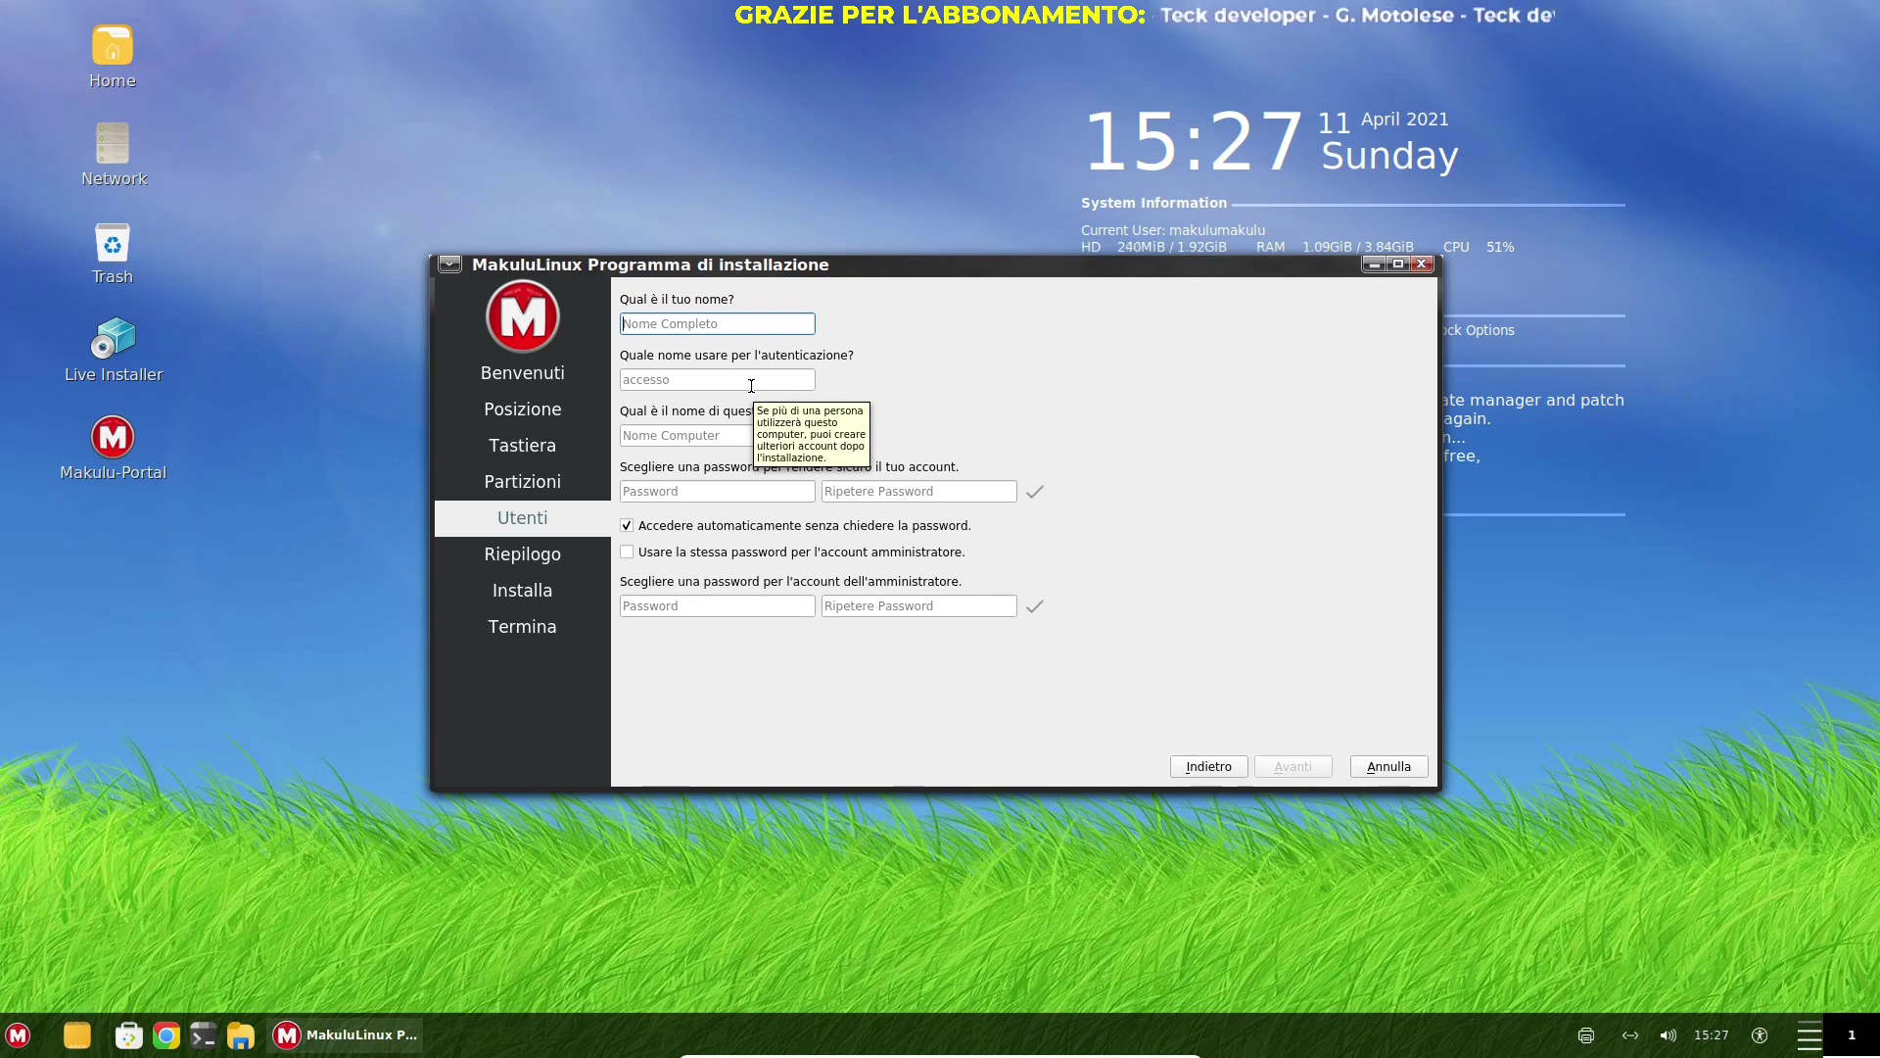
Enter the name makulu and fill in matching account and administrator passwords
{"action": "type", "text": "makulu"}
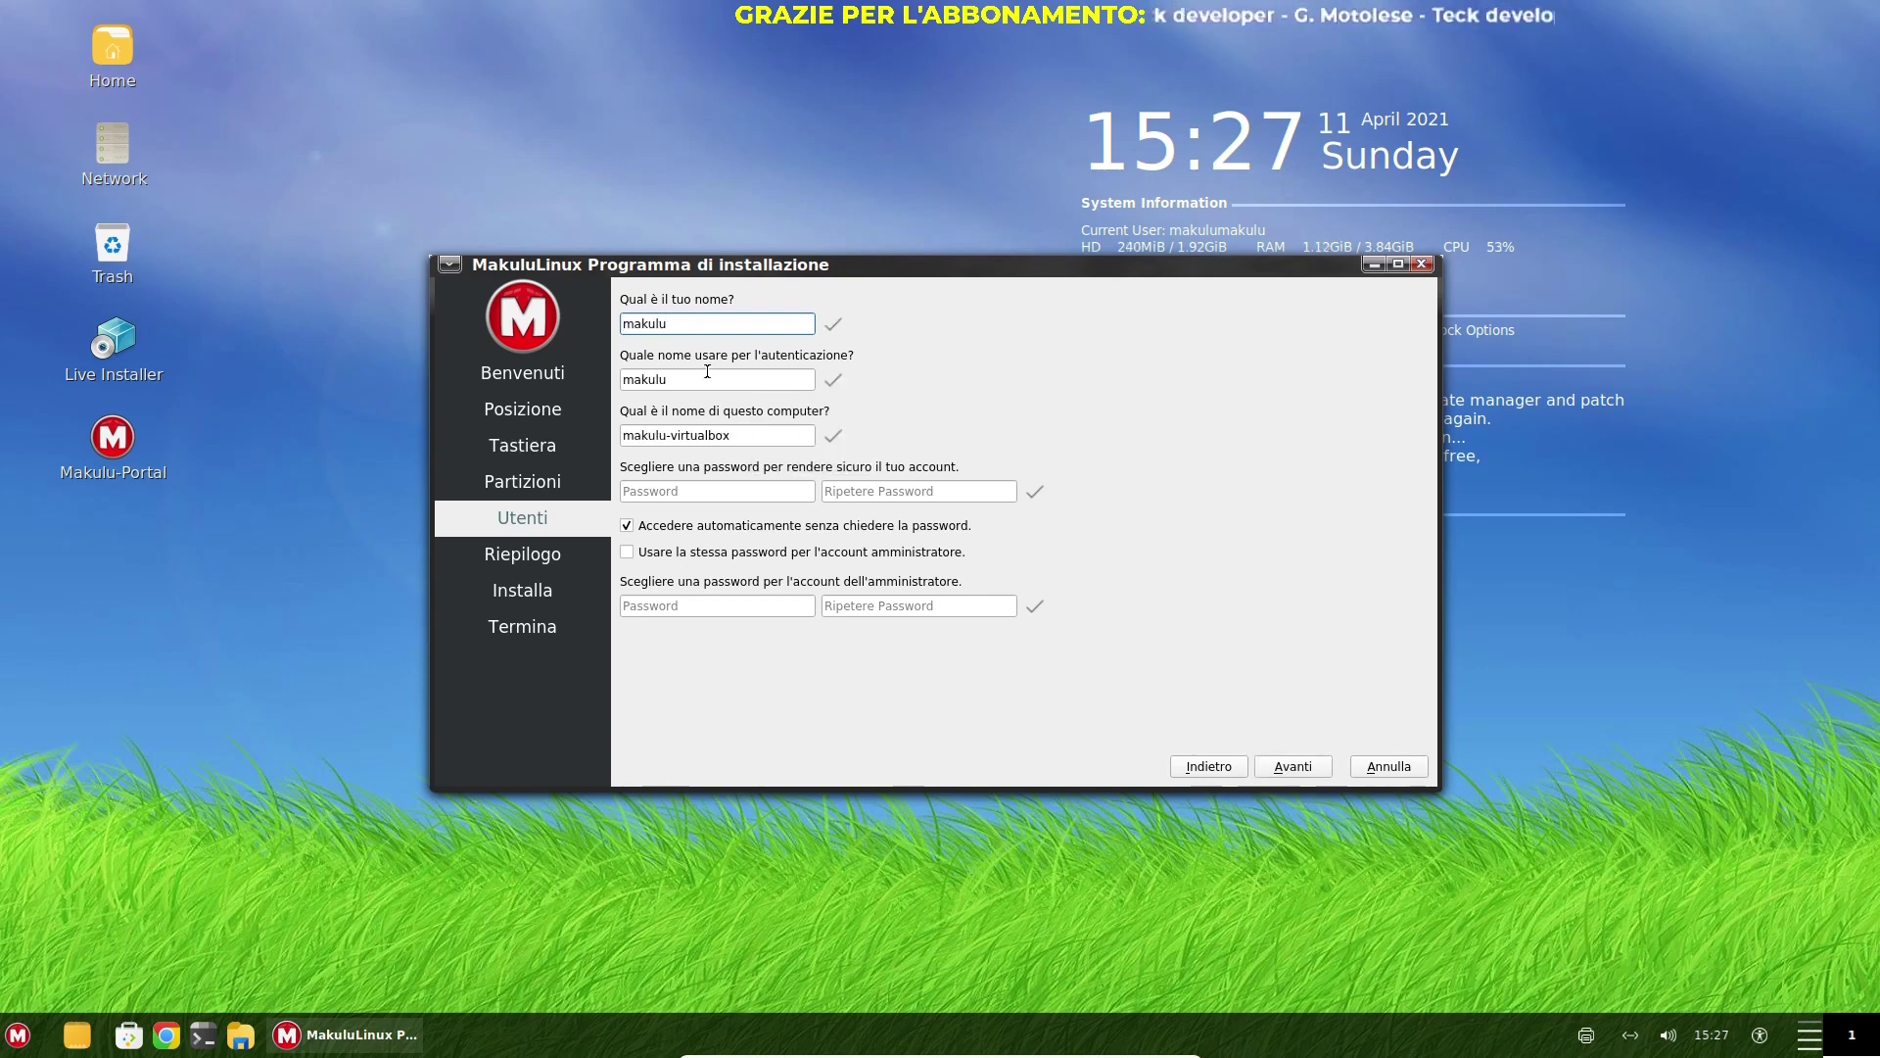
{"action": "left_click", "coordinate": [731, 492]}
{"action": "type", "text": "ma"}
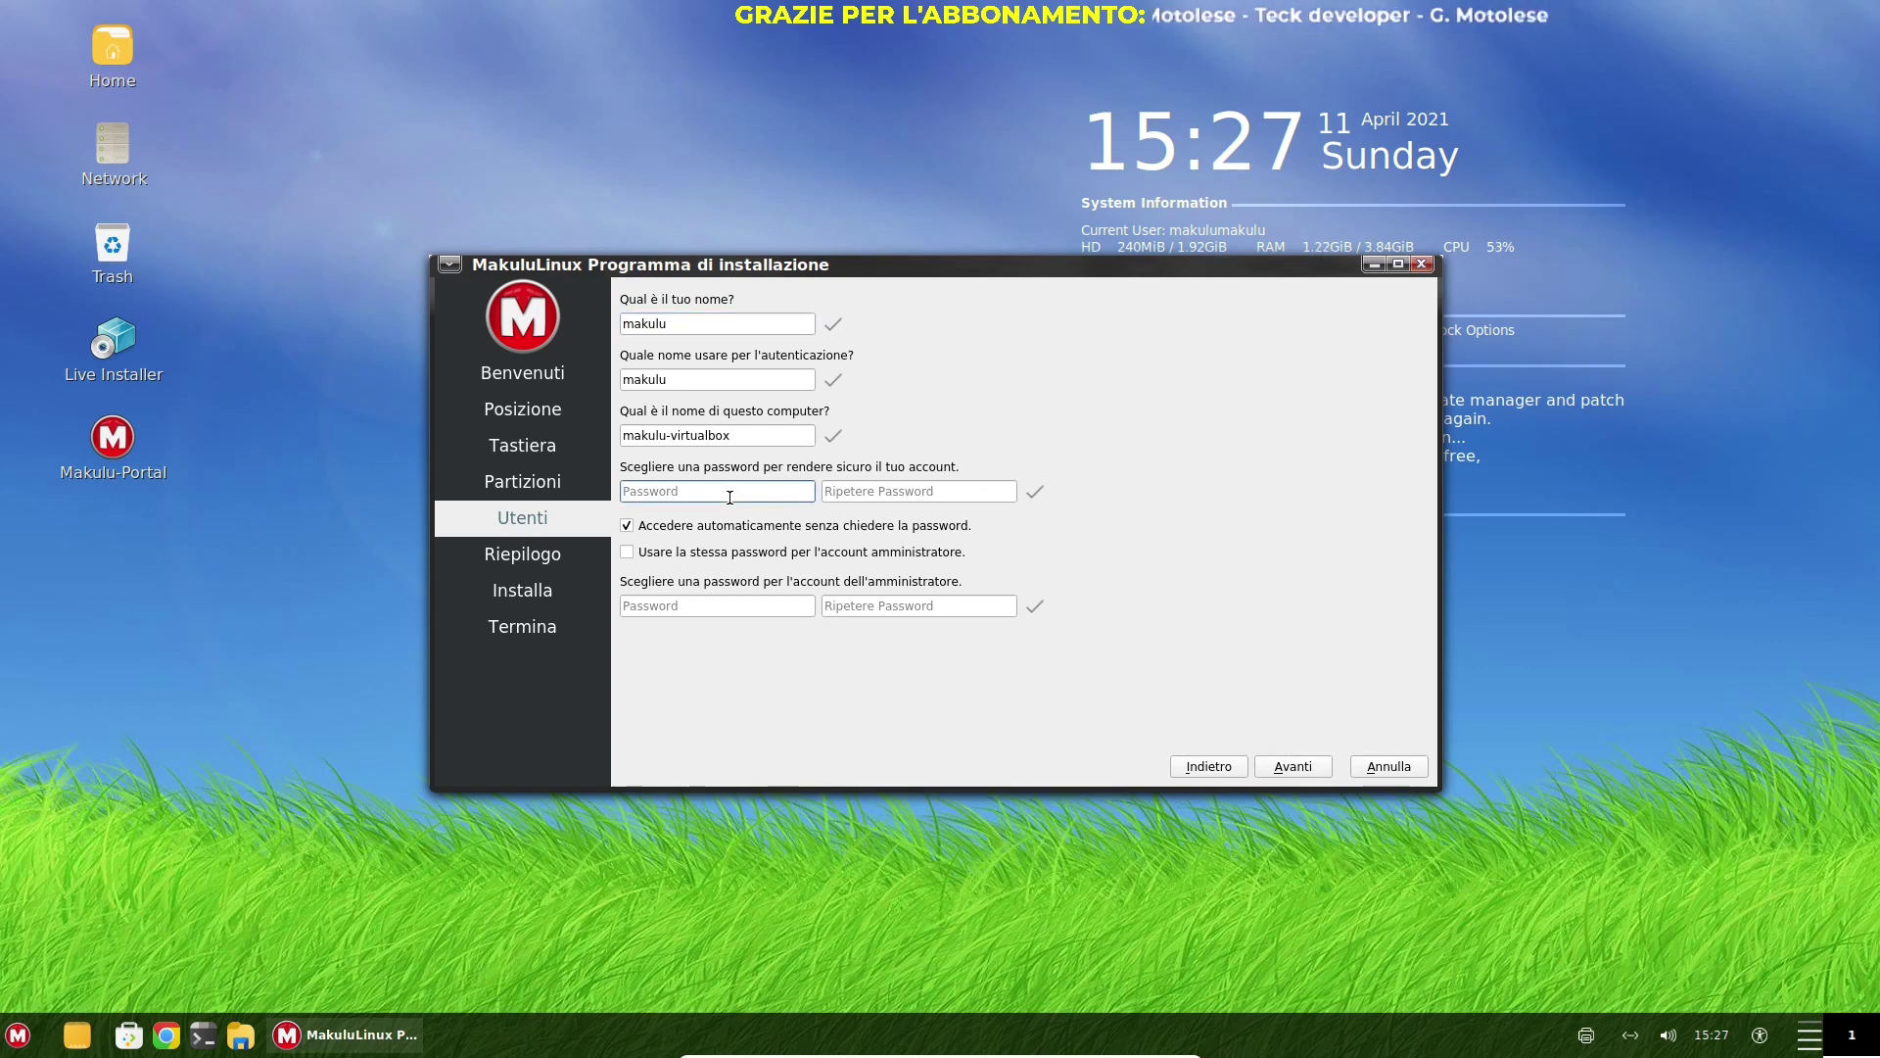
{"action": "type", "text": "ku"}
{"action": "key", "text": "Tab"}
{"action": "type", "text": "maku"}
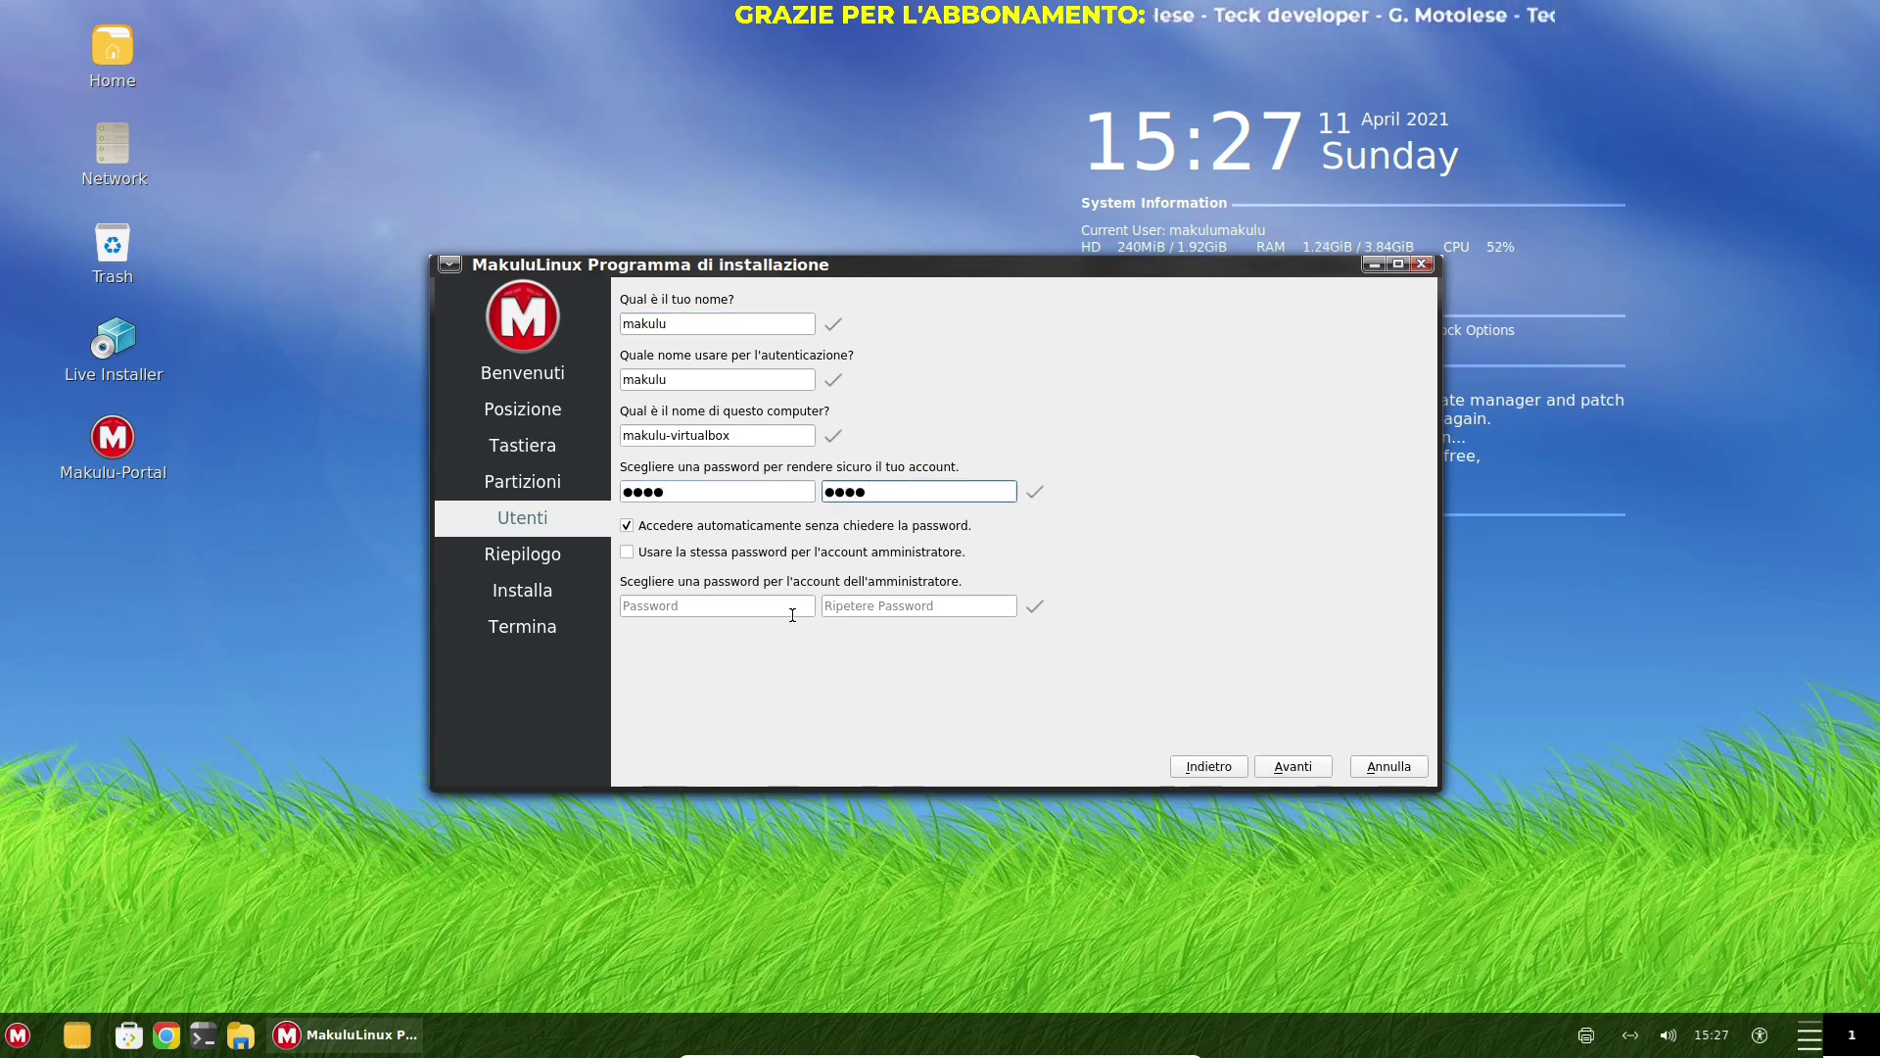
{"action": "left_click", "coordinate": [789, 604]}
{"action": "type", "text": "maku"}
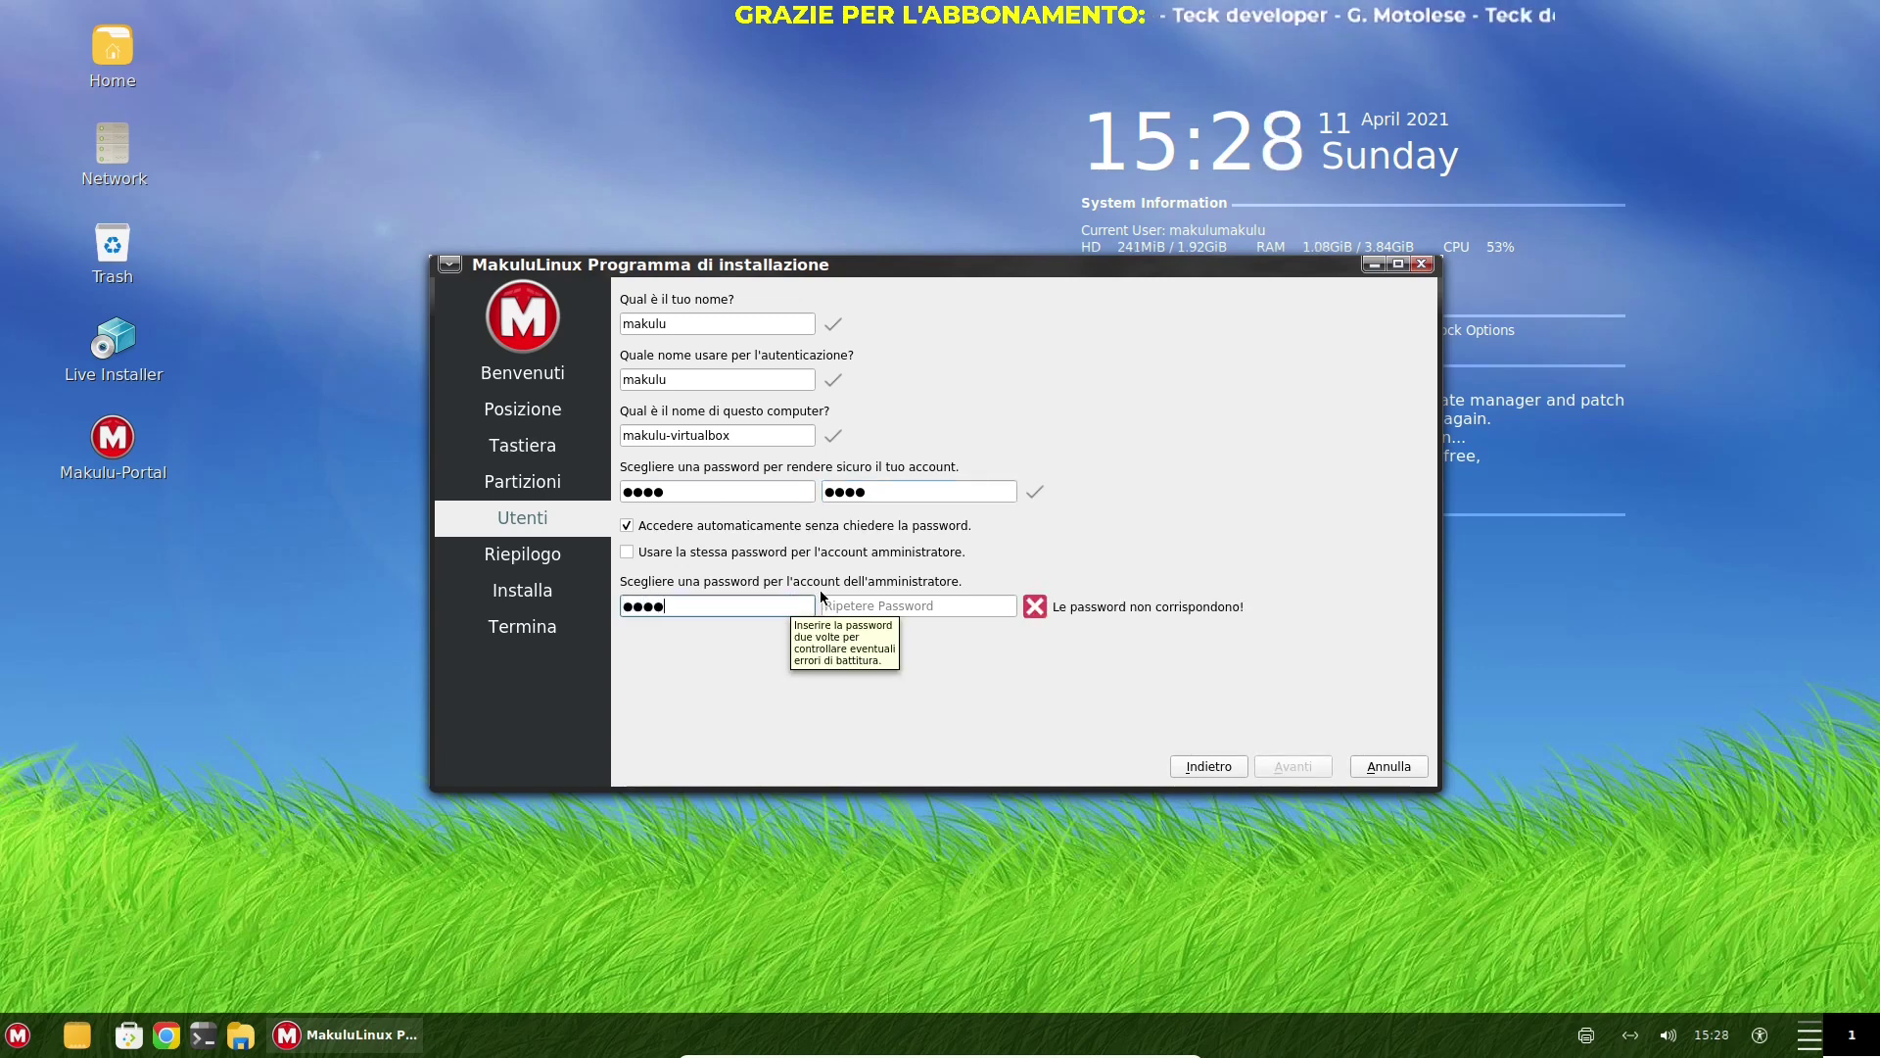
{"action": "left_click", "coordinate": [863, 608]}
{"action": "type", "text": "maku"}
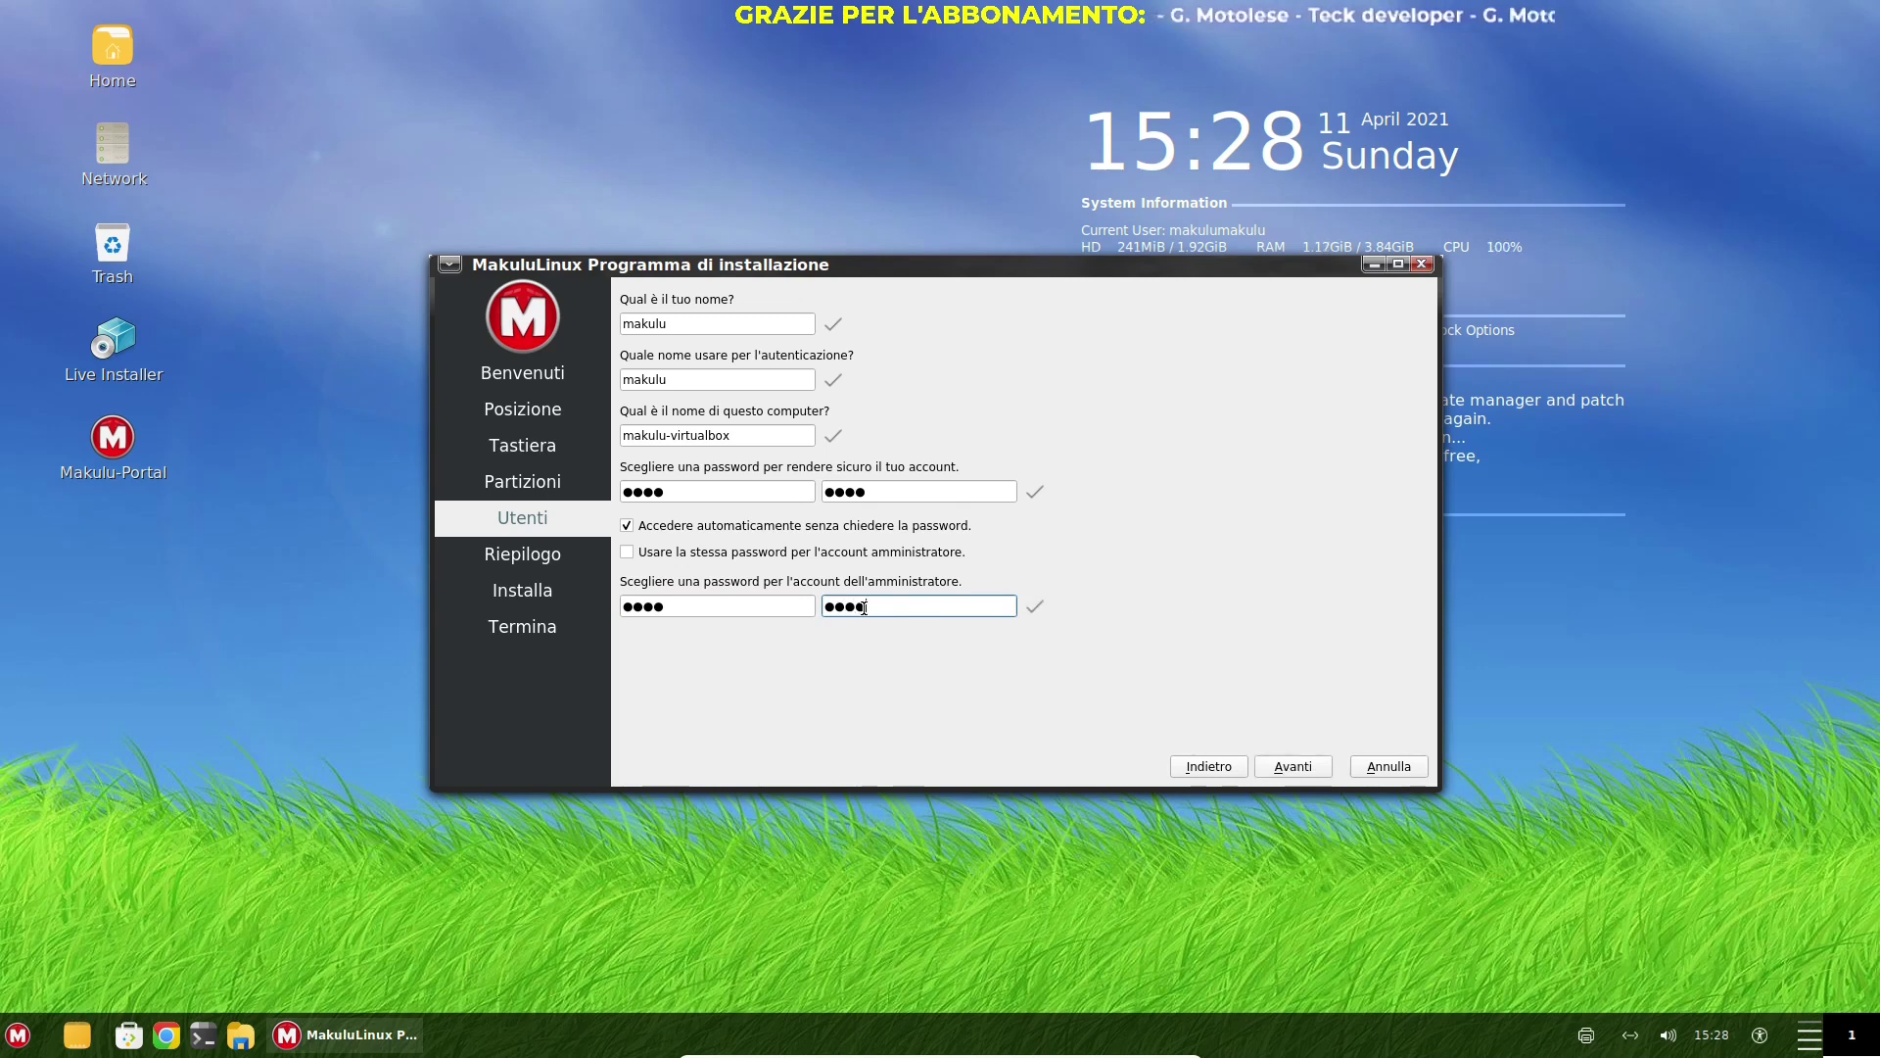
Add 'culo' to the name field and continue to the Riepilogo summary
{"action": "key", "text": "Tab"}
{"action": "type", "text": "culo"}
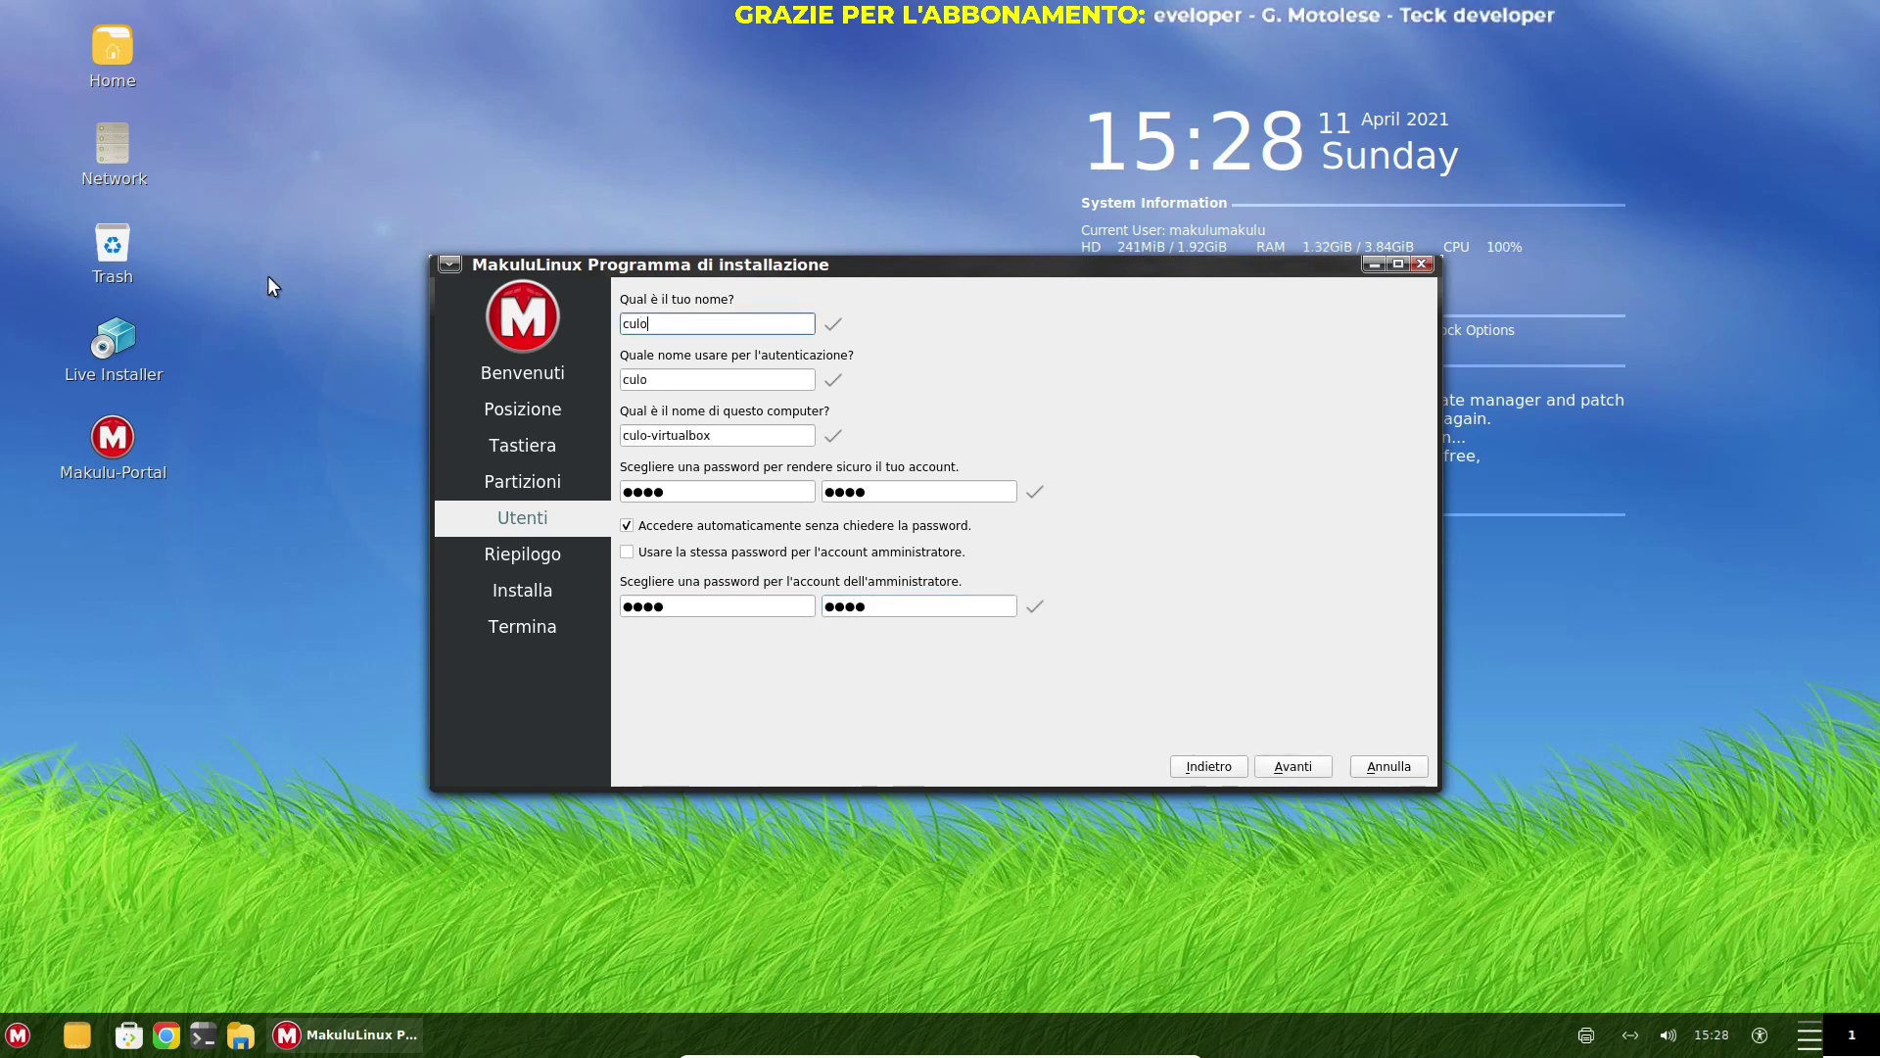
{"action": "key", "text": "Tab"}
{"action": "key", "text": "Tab"}
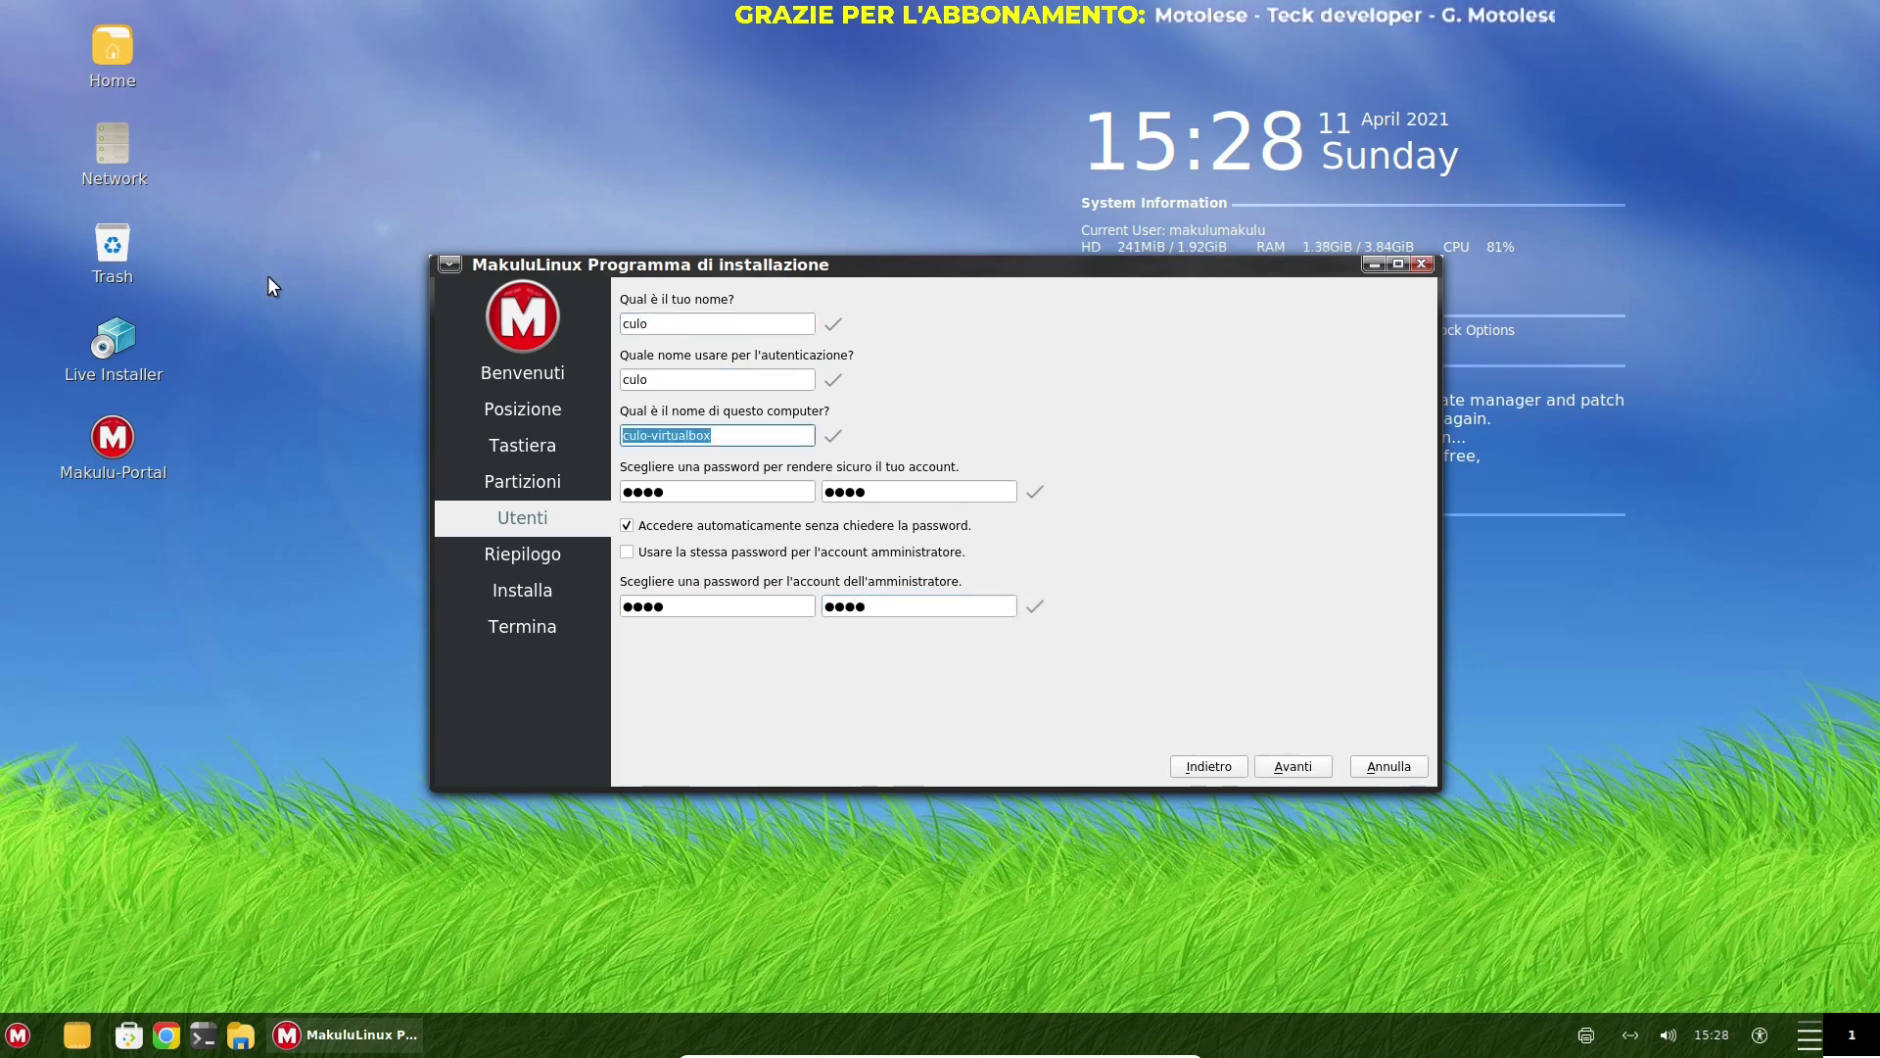
{"action": "left_click", "coordinate": [1291, 769]}
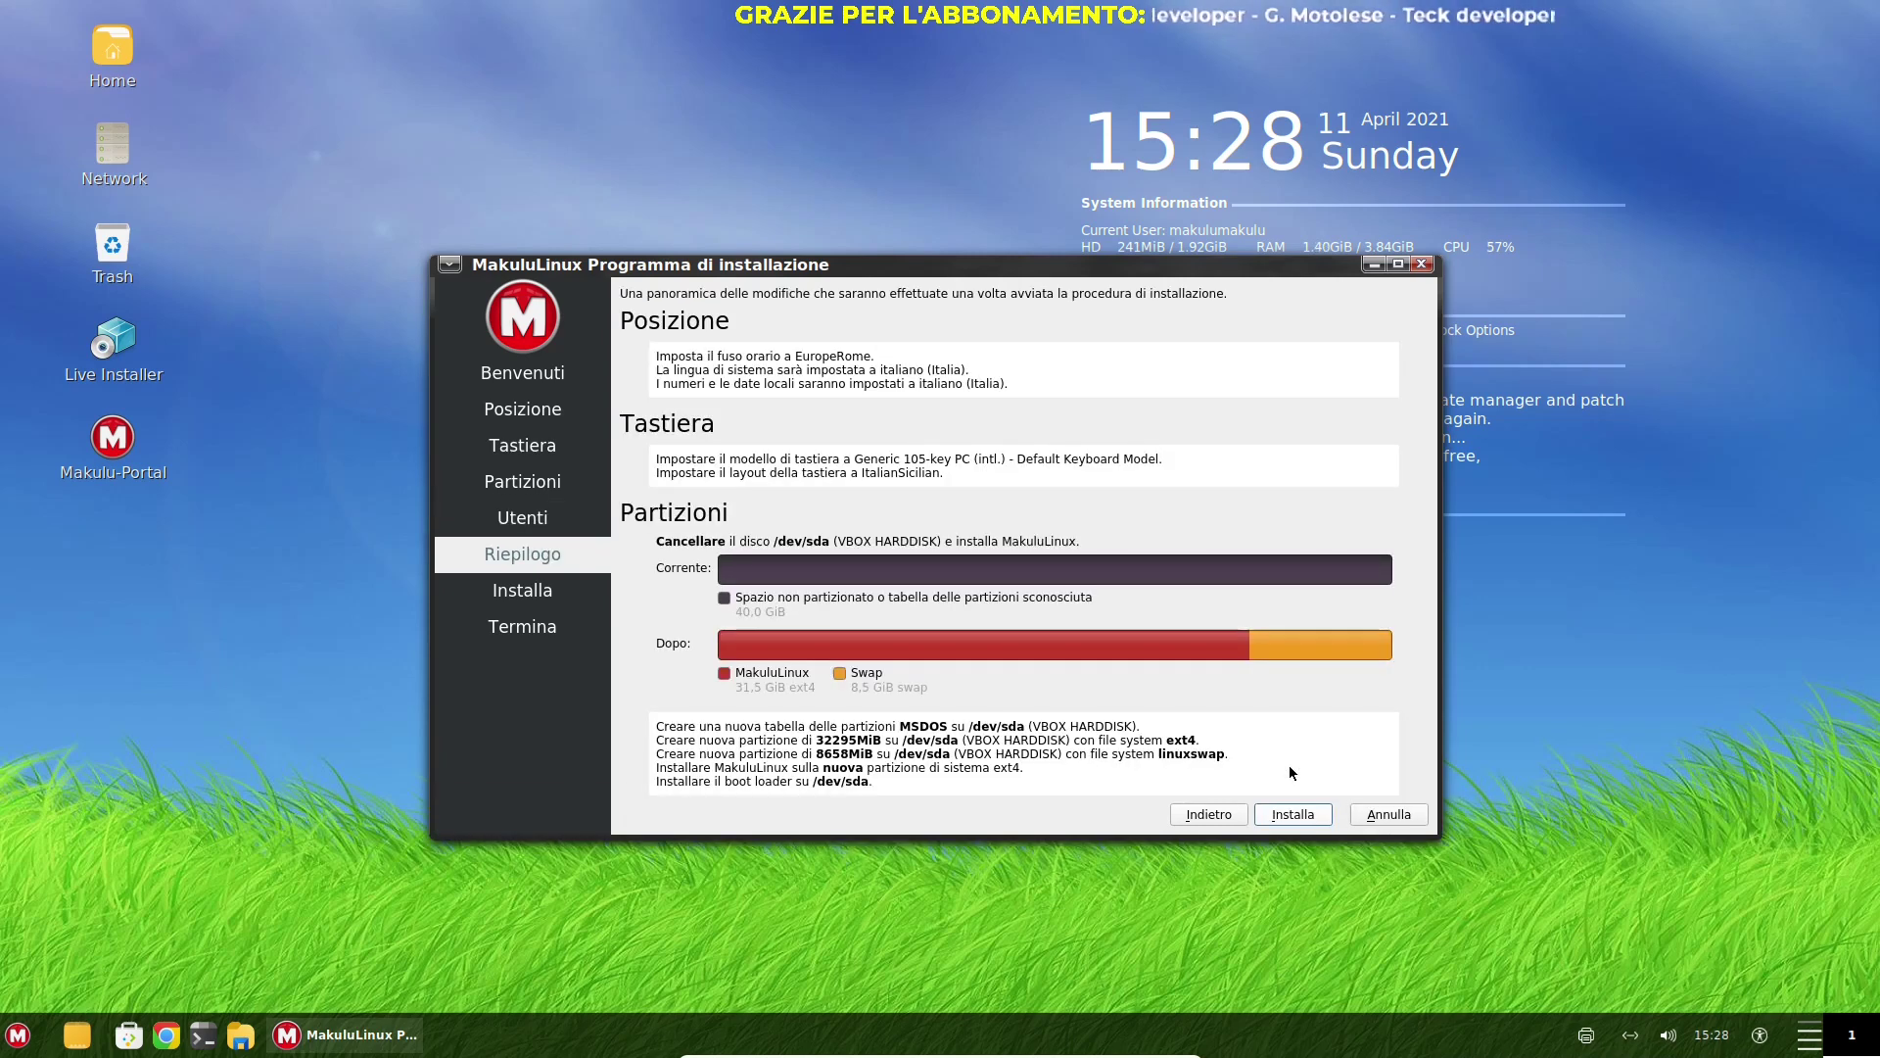
Start the MakuluLinux installation and reposition the installer window, ending slightly right
{"action": "left_click", "coordinate": [1290, 821]}
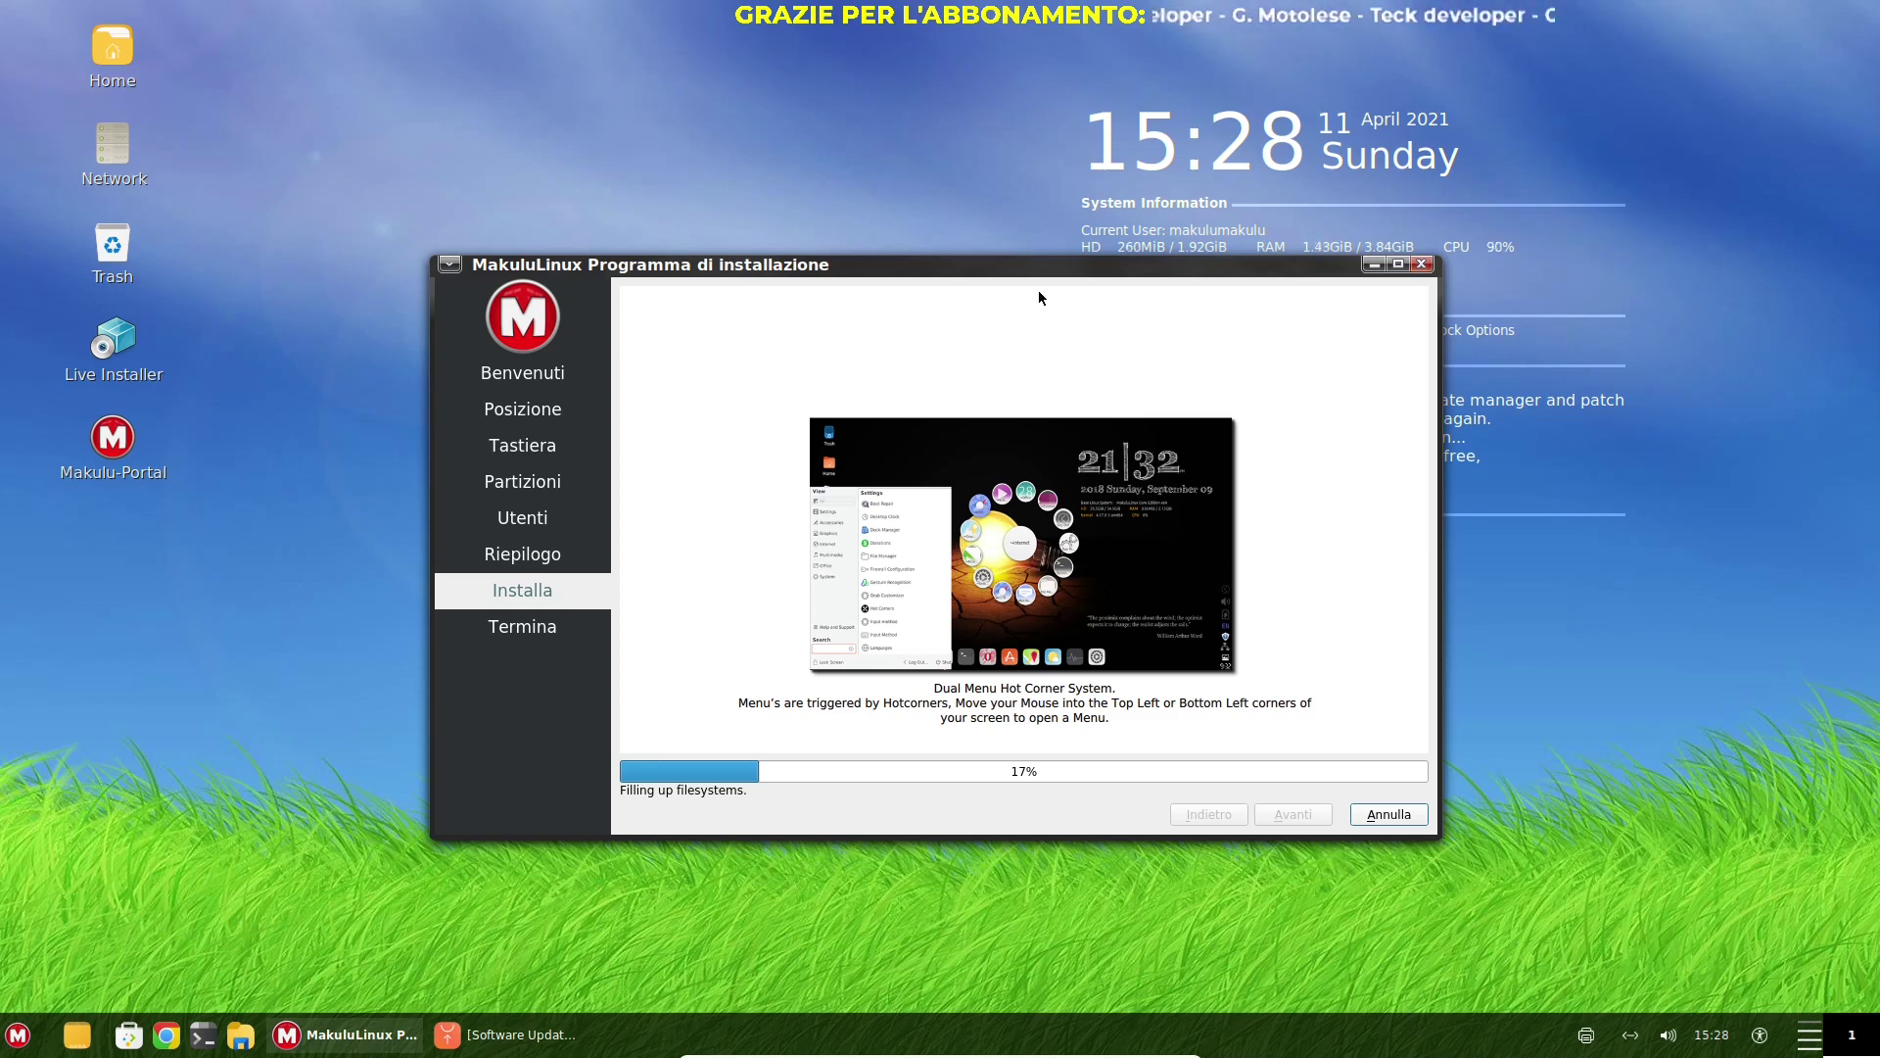
{"action": "left_click_drag", "start_coordinate": [1053, 266], "coordinate": [615, 162]}
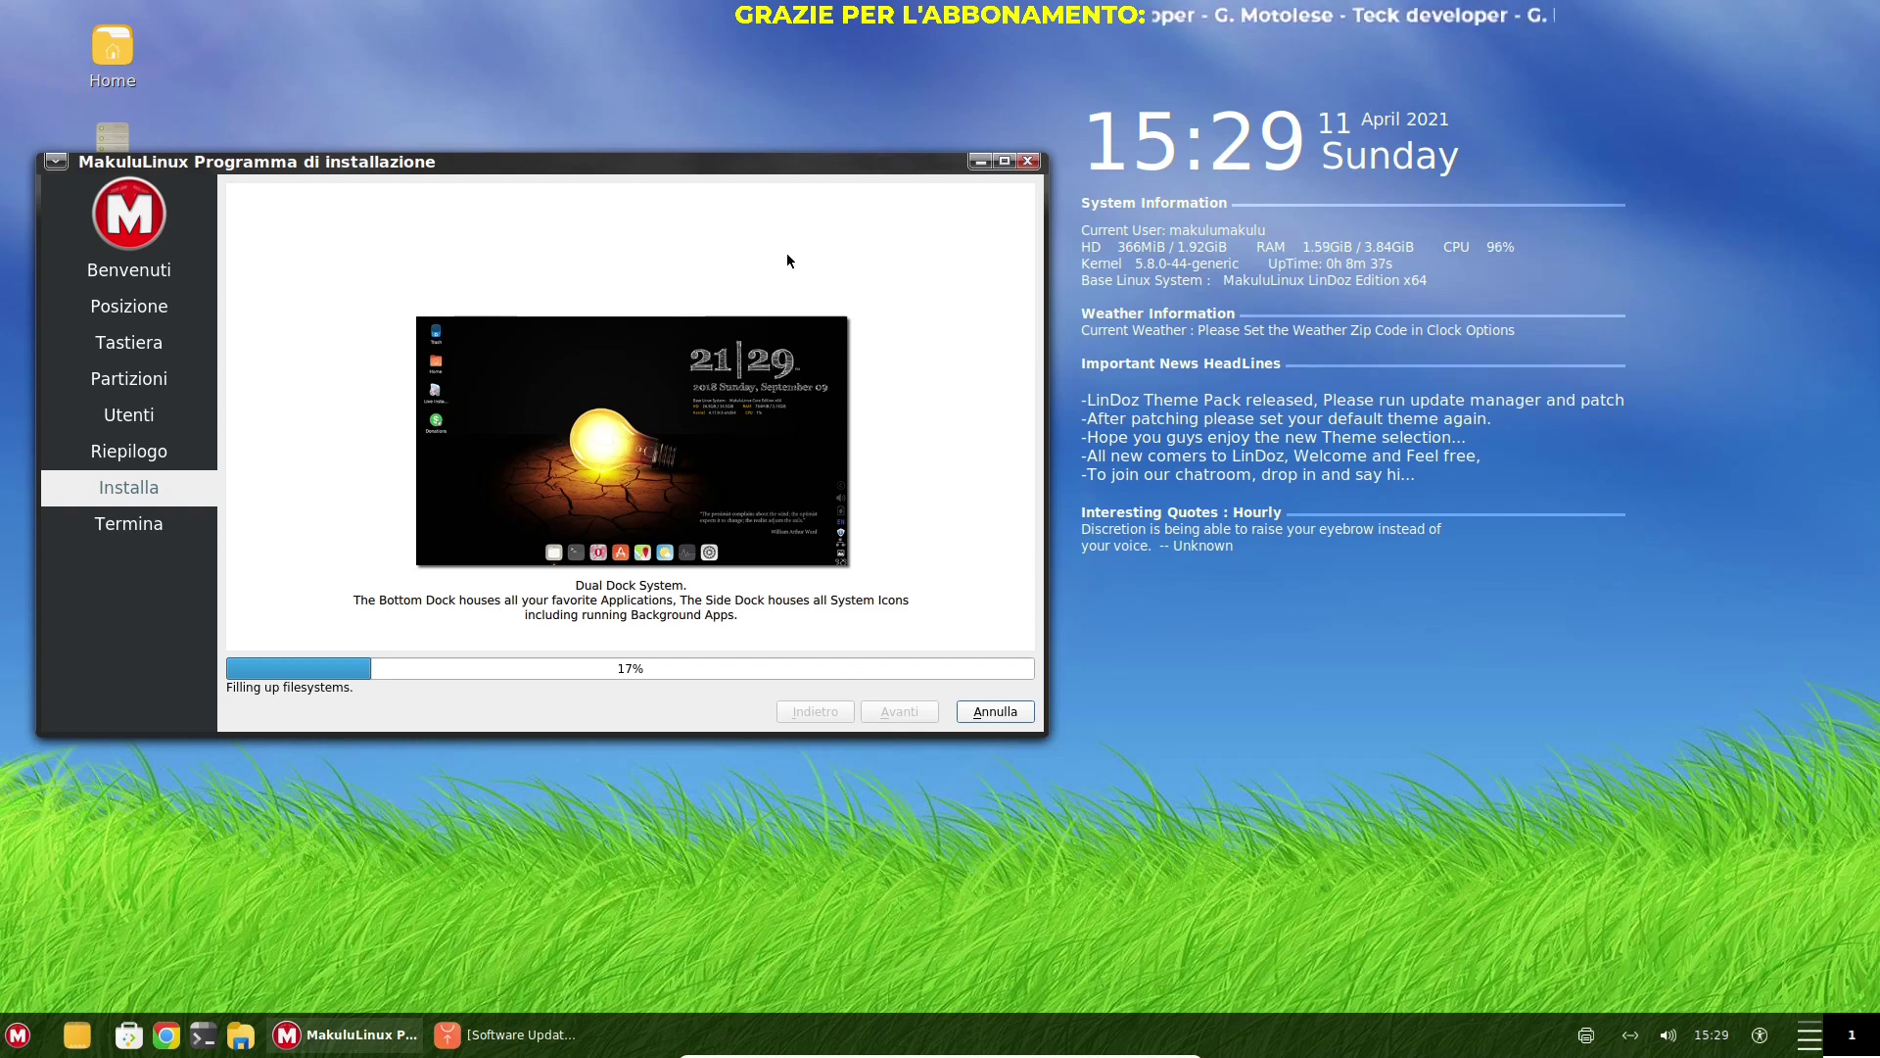
{"action": "left_click_drag", "start_coordinate": [739, 174], "coordinate": [783, 179]}
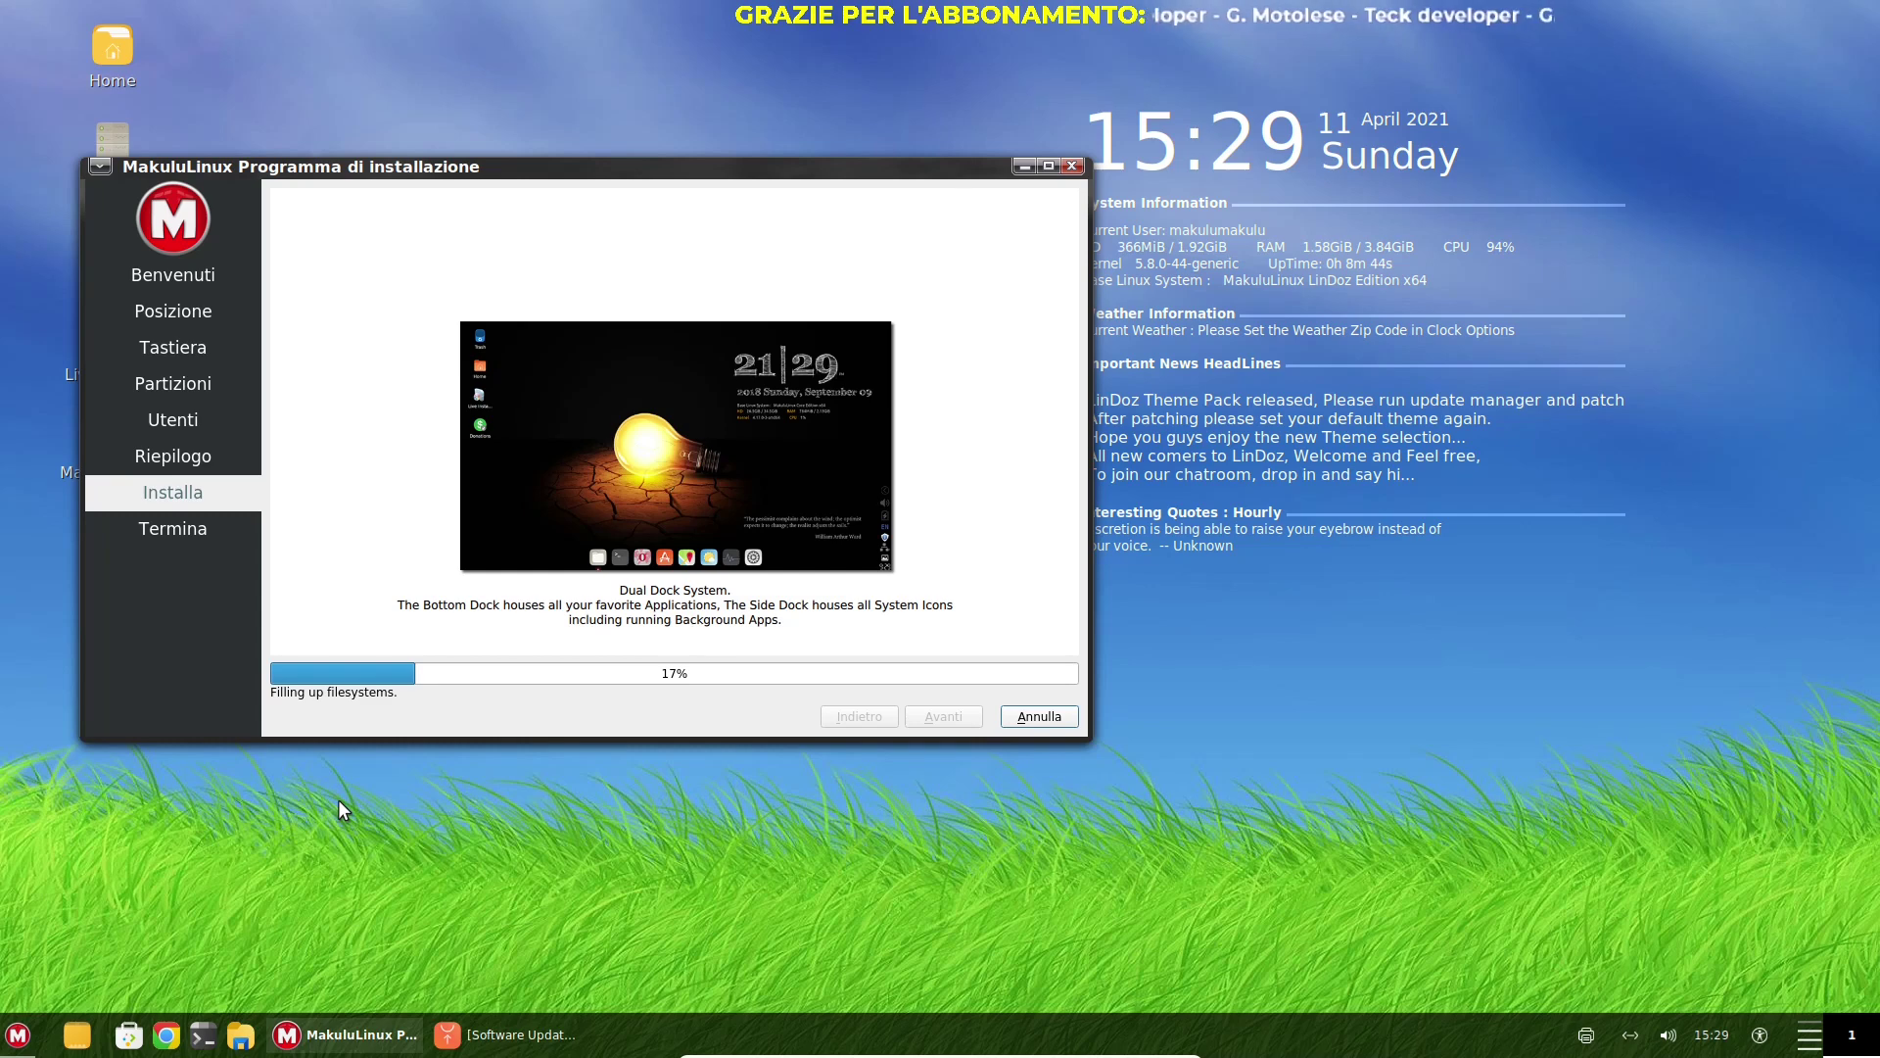
Launch System Info from the M menu, shift its window down-right, then close it
{"action": "left_click", "coordinate": [13, 1039]}
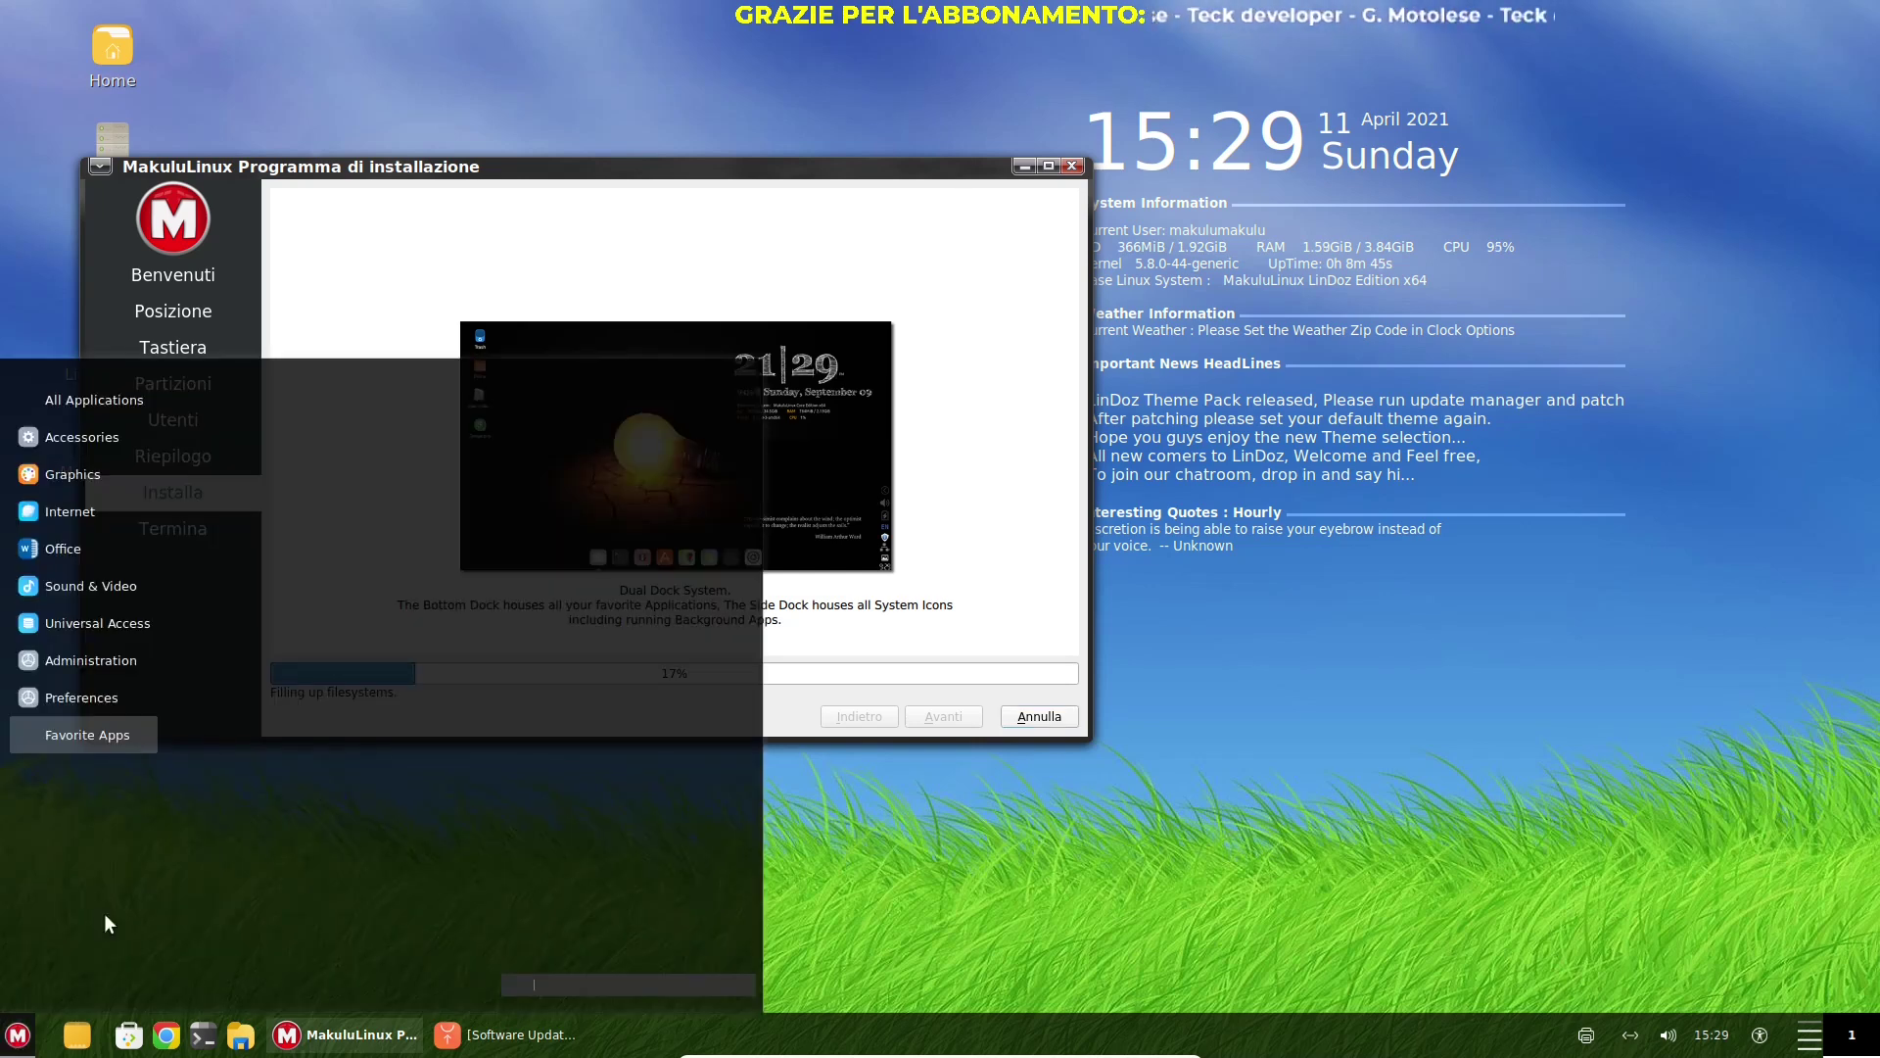
{"action": "mouse_move", "coordinate": [104, 470]}
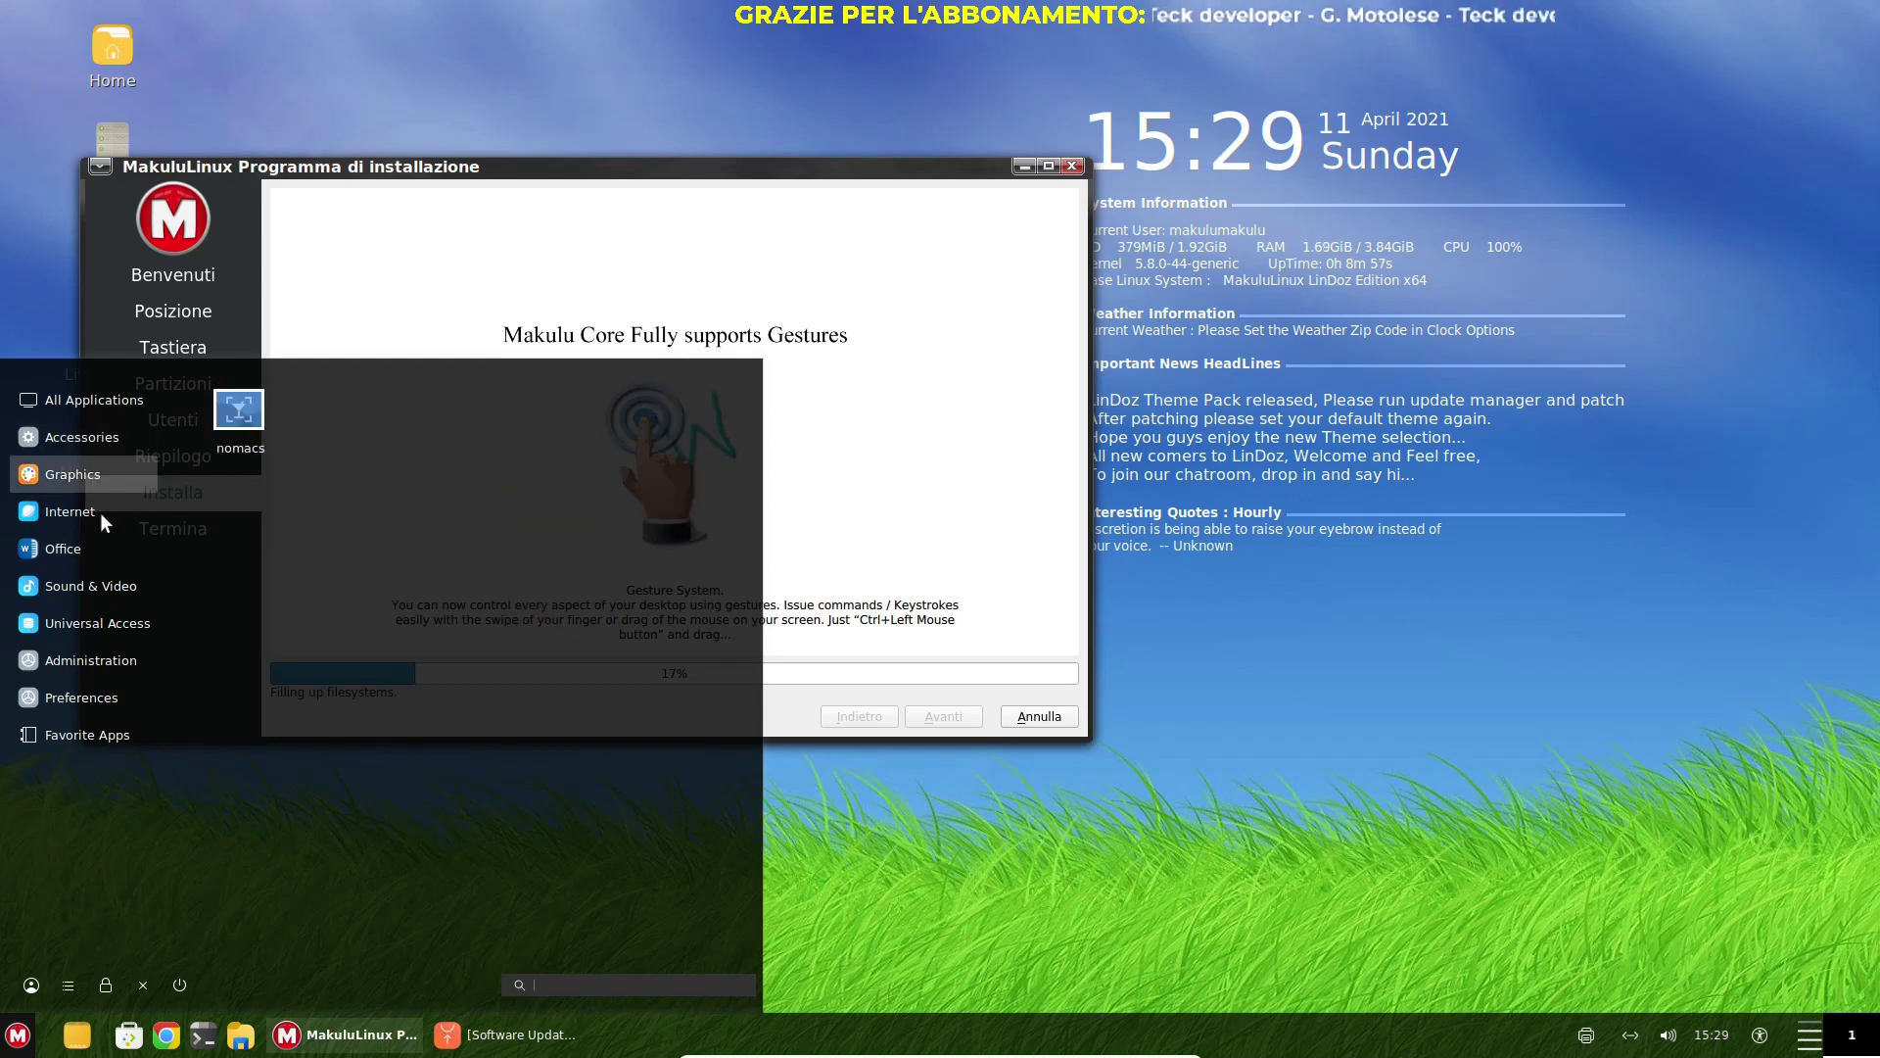
{"action": "mouse_move", "coordinate": [98, 525]}
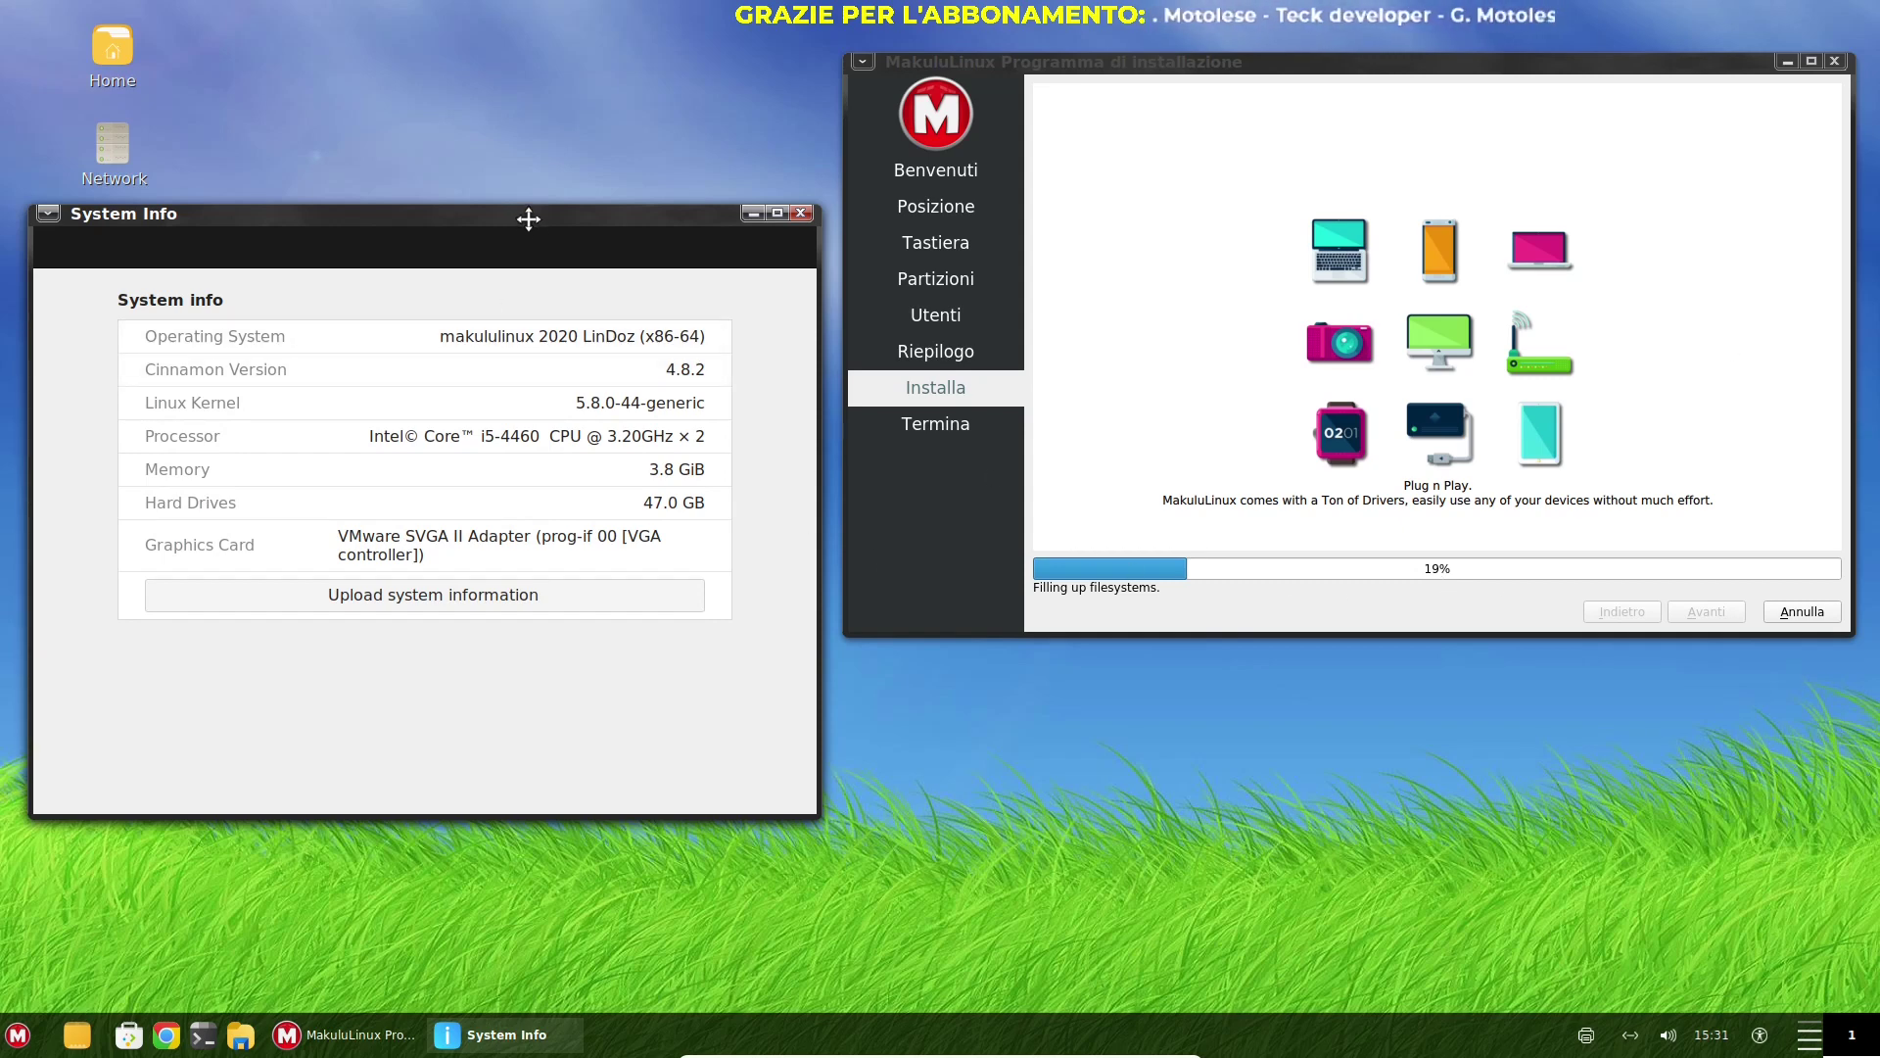
{"action": "left_click_drag", "start_coordinate": [528, 219], "coordinate": [576, 266]}
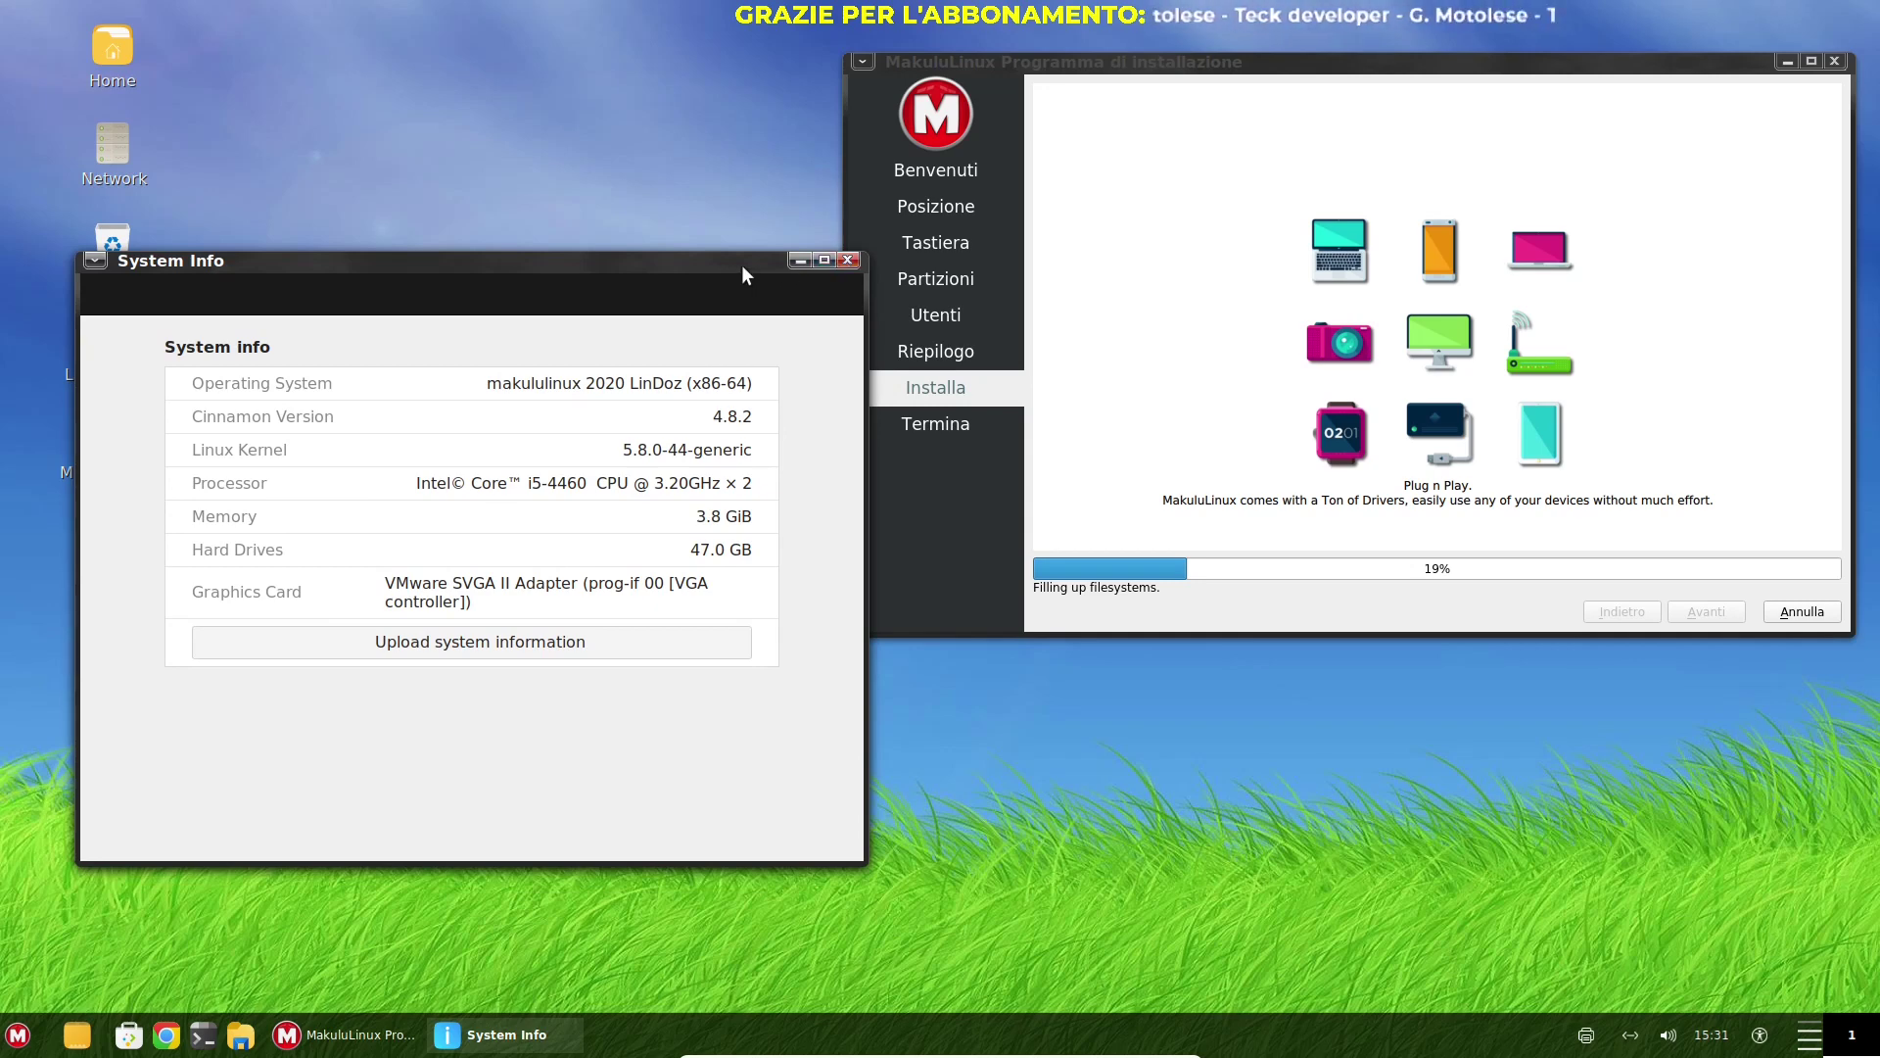
{"action": "left_click", "coordinate": [848, 261]}
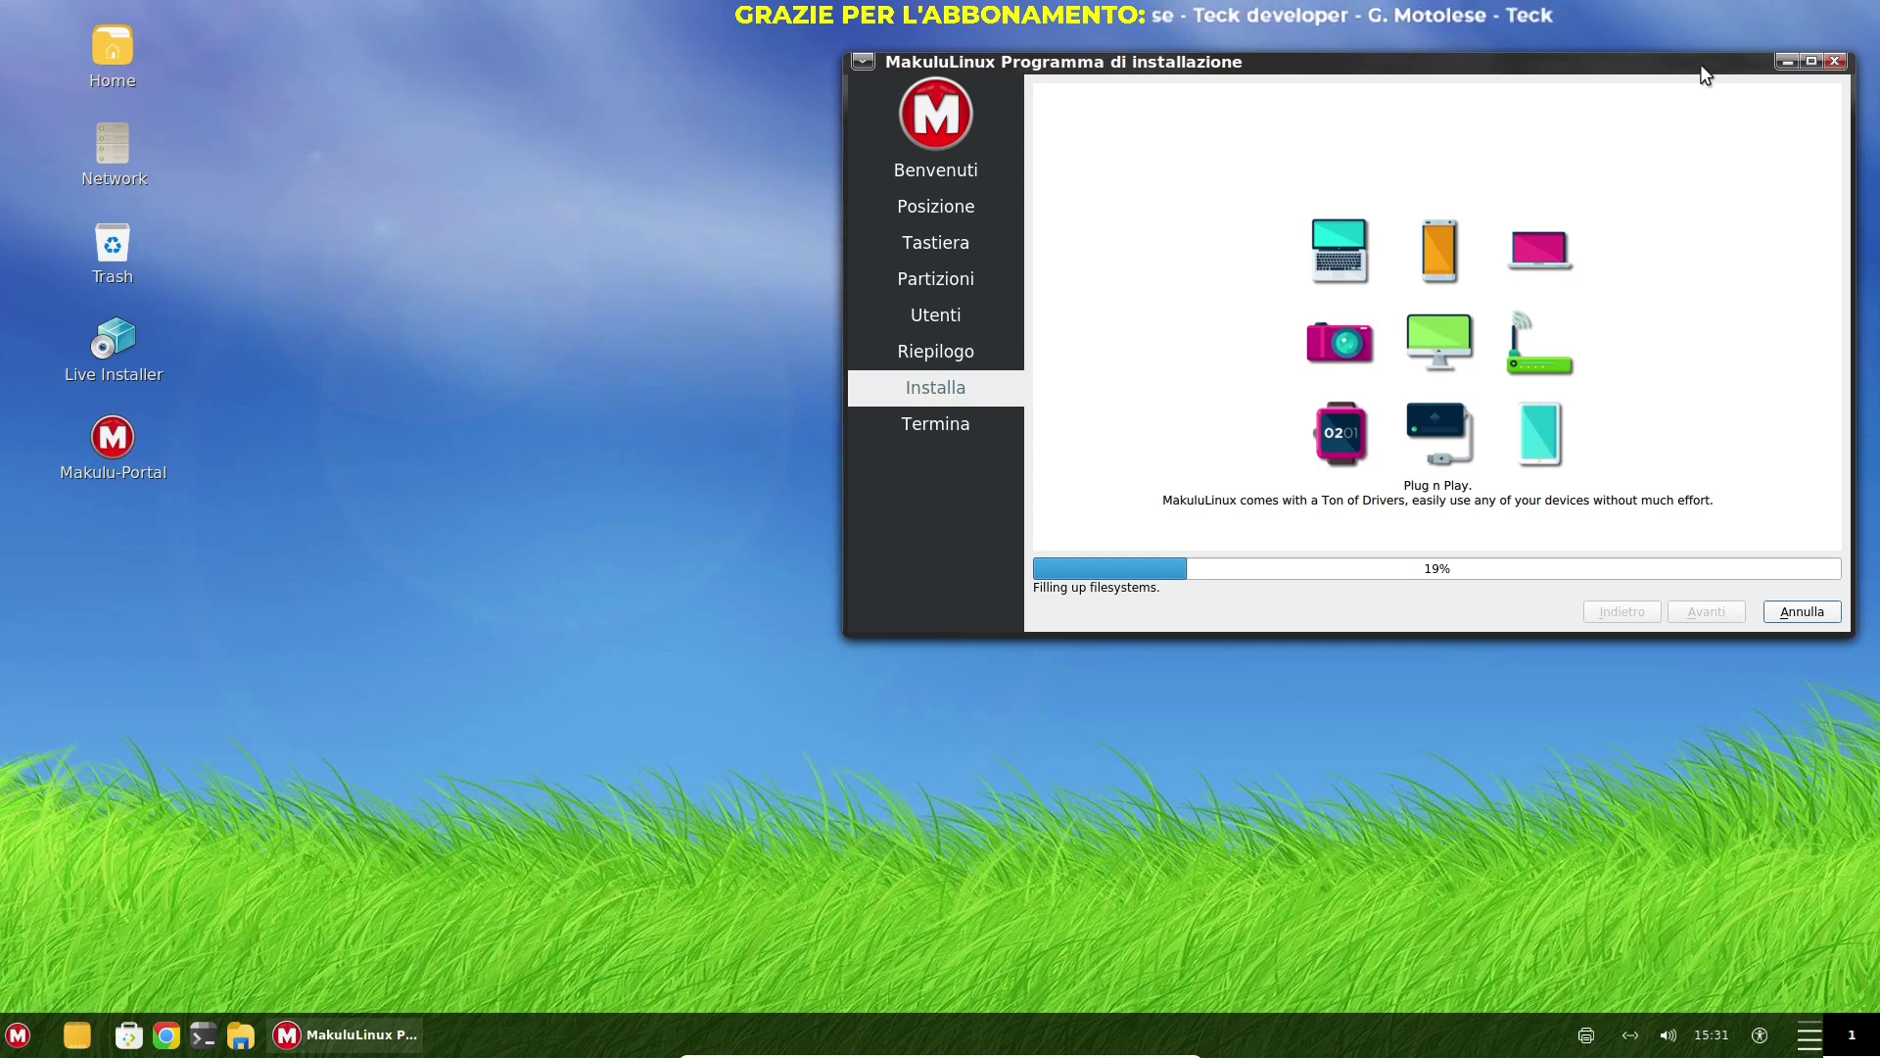
Drag the installer window from the right edge to the centre-left of the desktop
{"action": "left_click_drag", "start_coordinate": [1633, 71], "coordinate": [853, 133]}
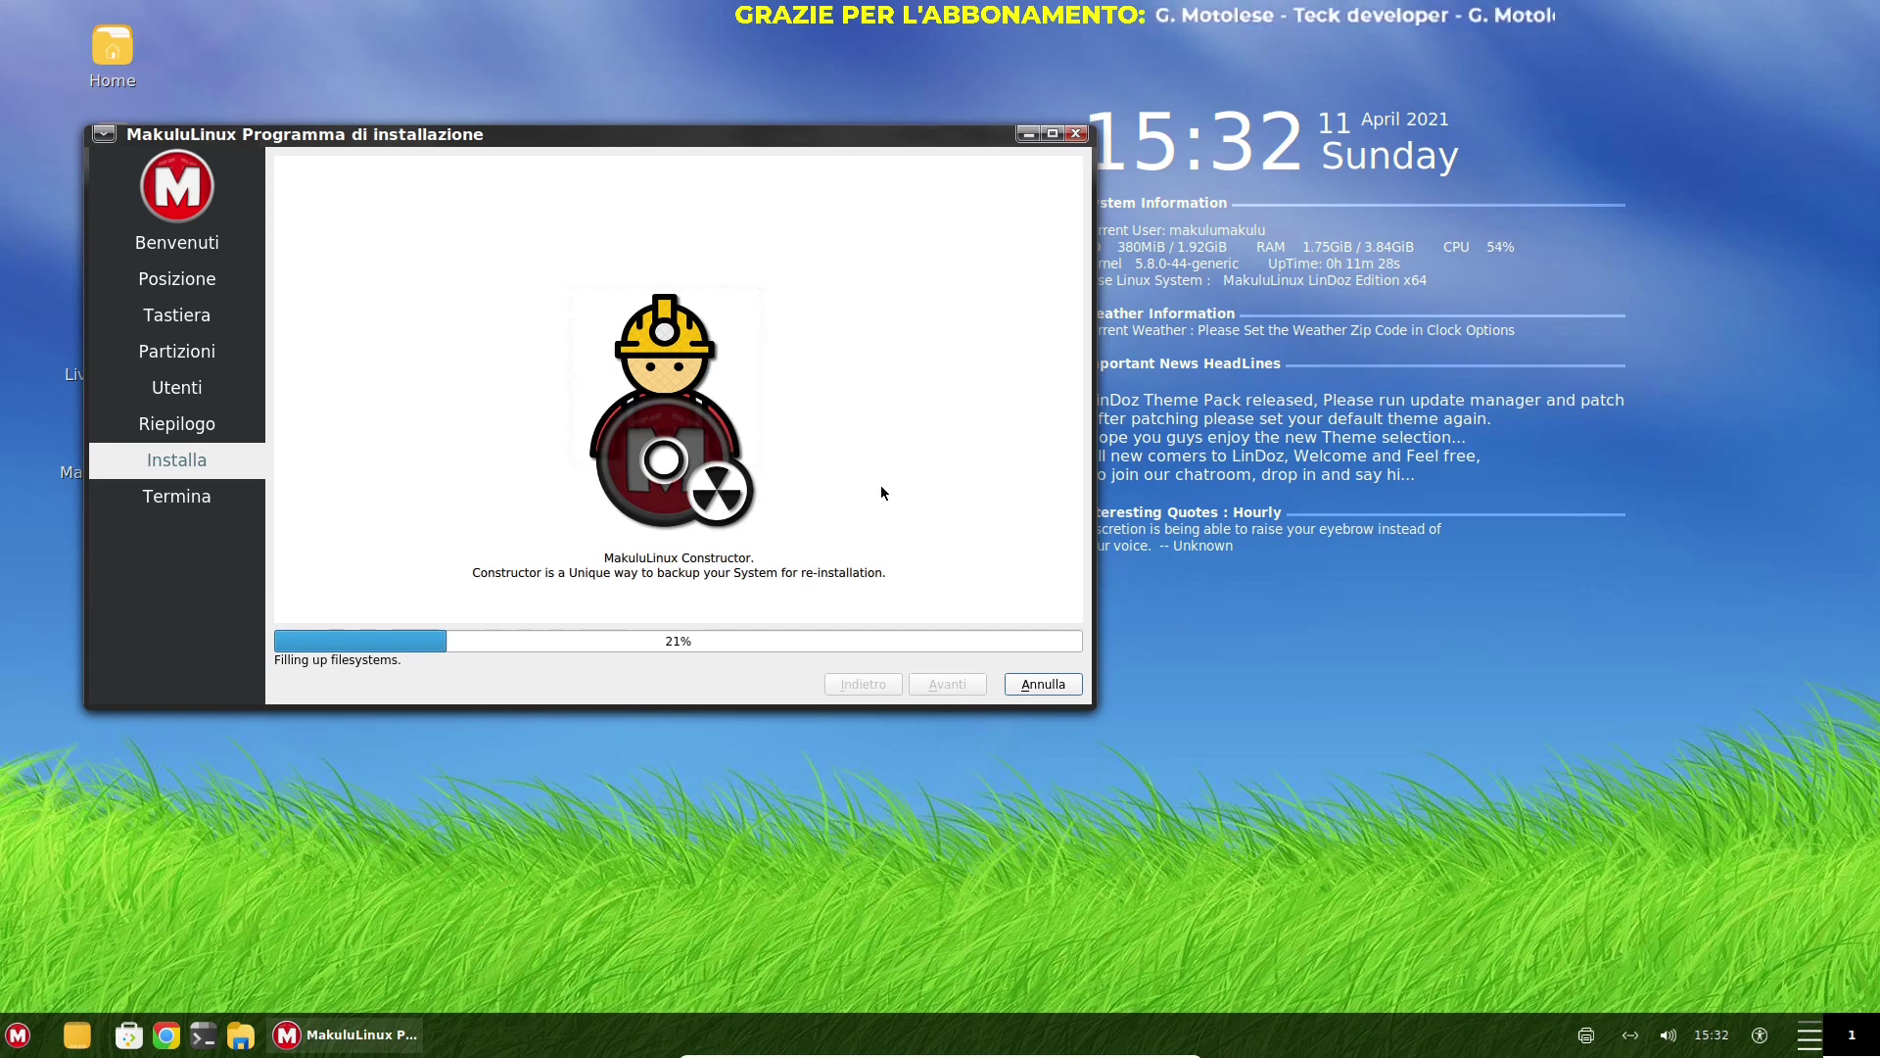
{"action": "left_click_drag", "start_coordinate": [713, 143], "coordinate": [803, 174]}
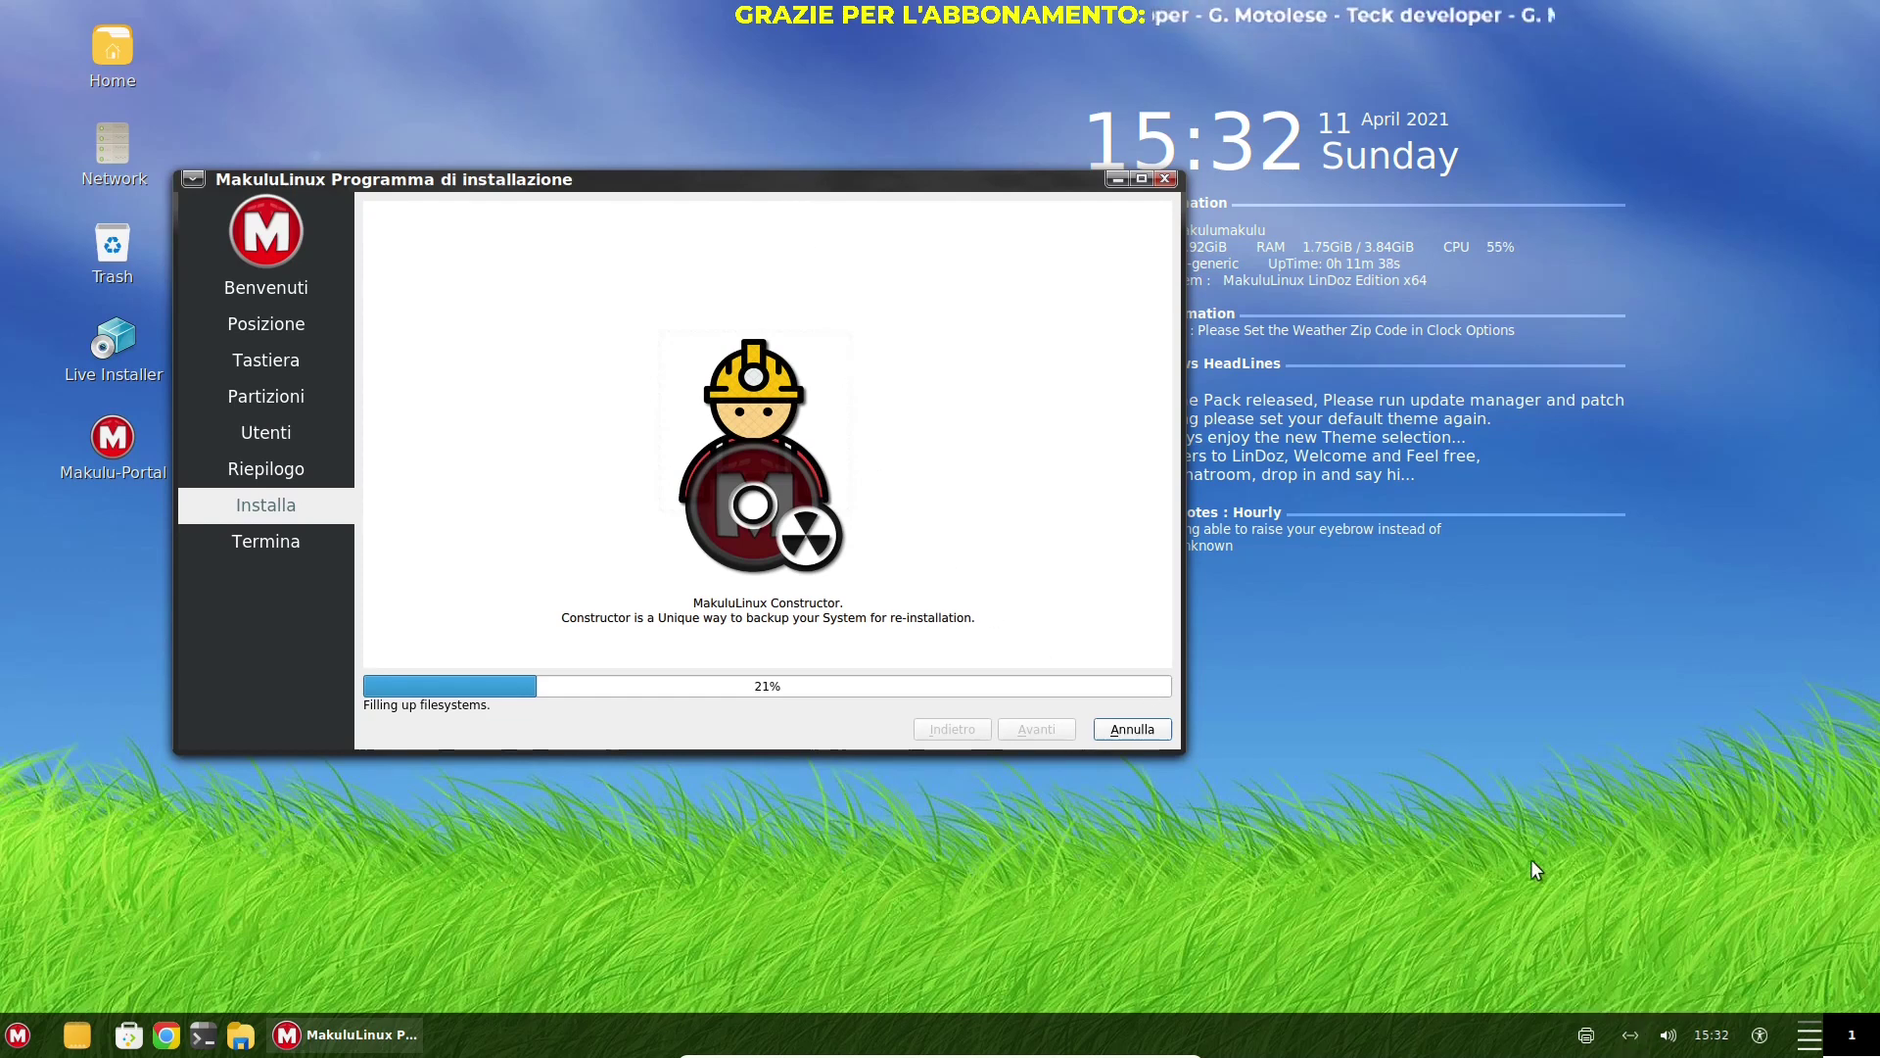
{"action": "left_click_drag", "start_coordinate": [842, 177], "coordinate": [883, 226]}
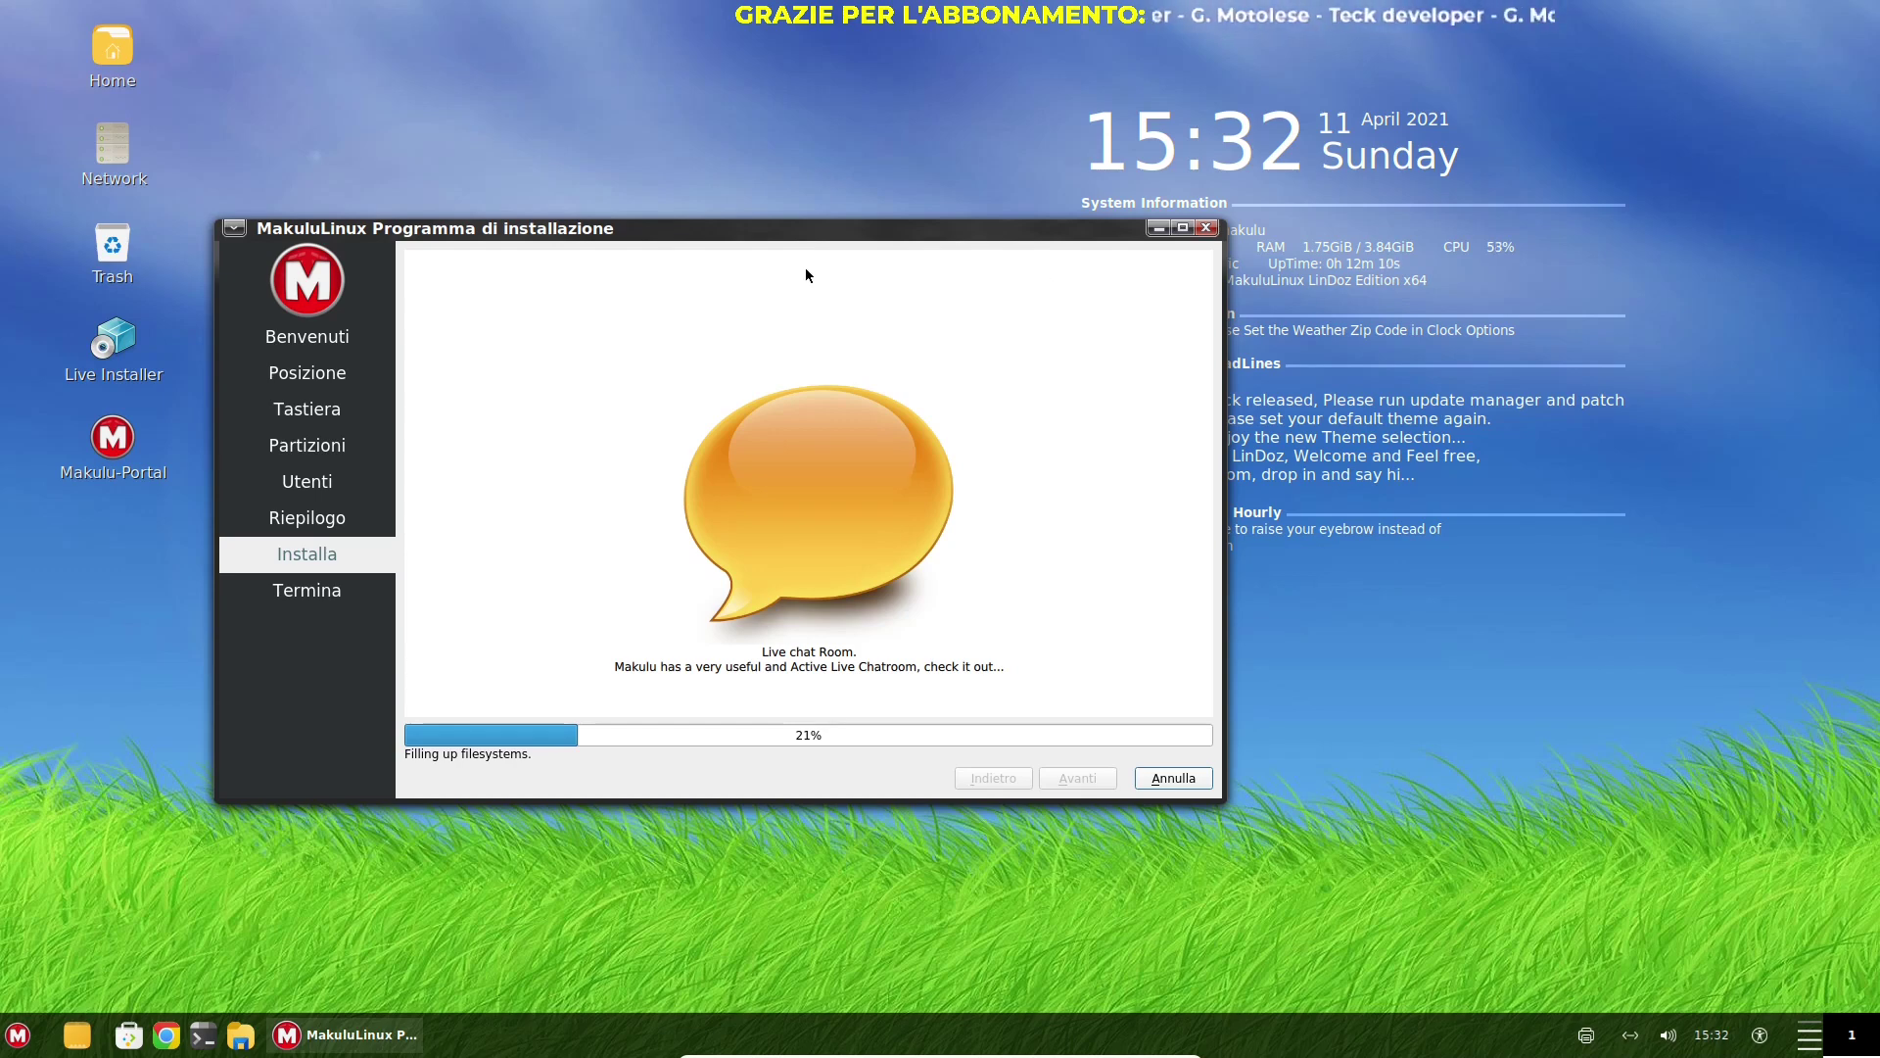
{"action": "left_click_drag", "start_coordinate": [963, 229], "coordinate": [811, 155]}
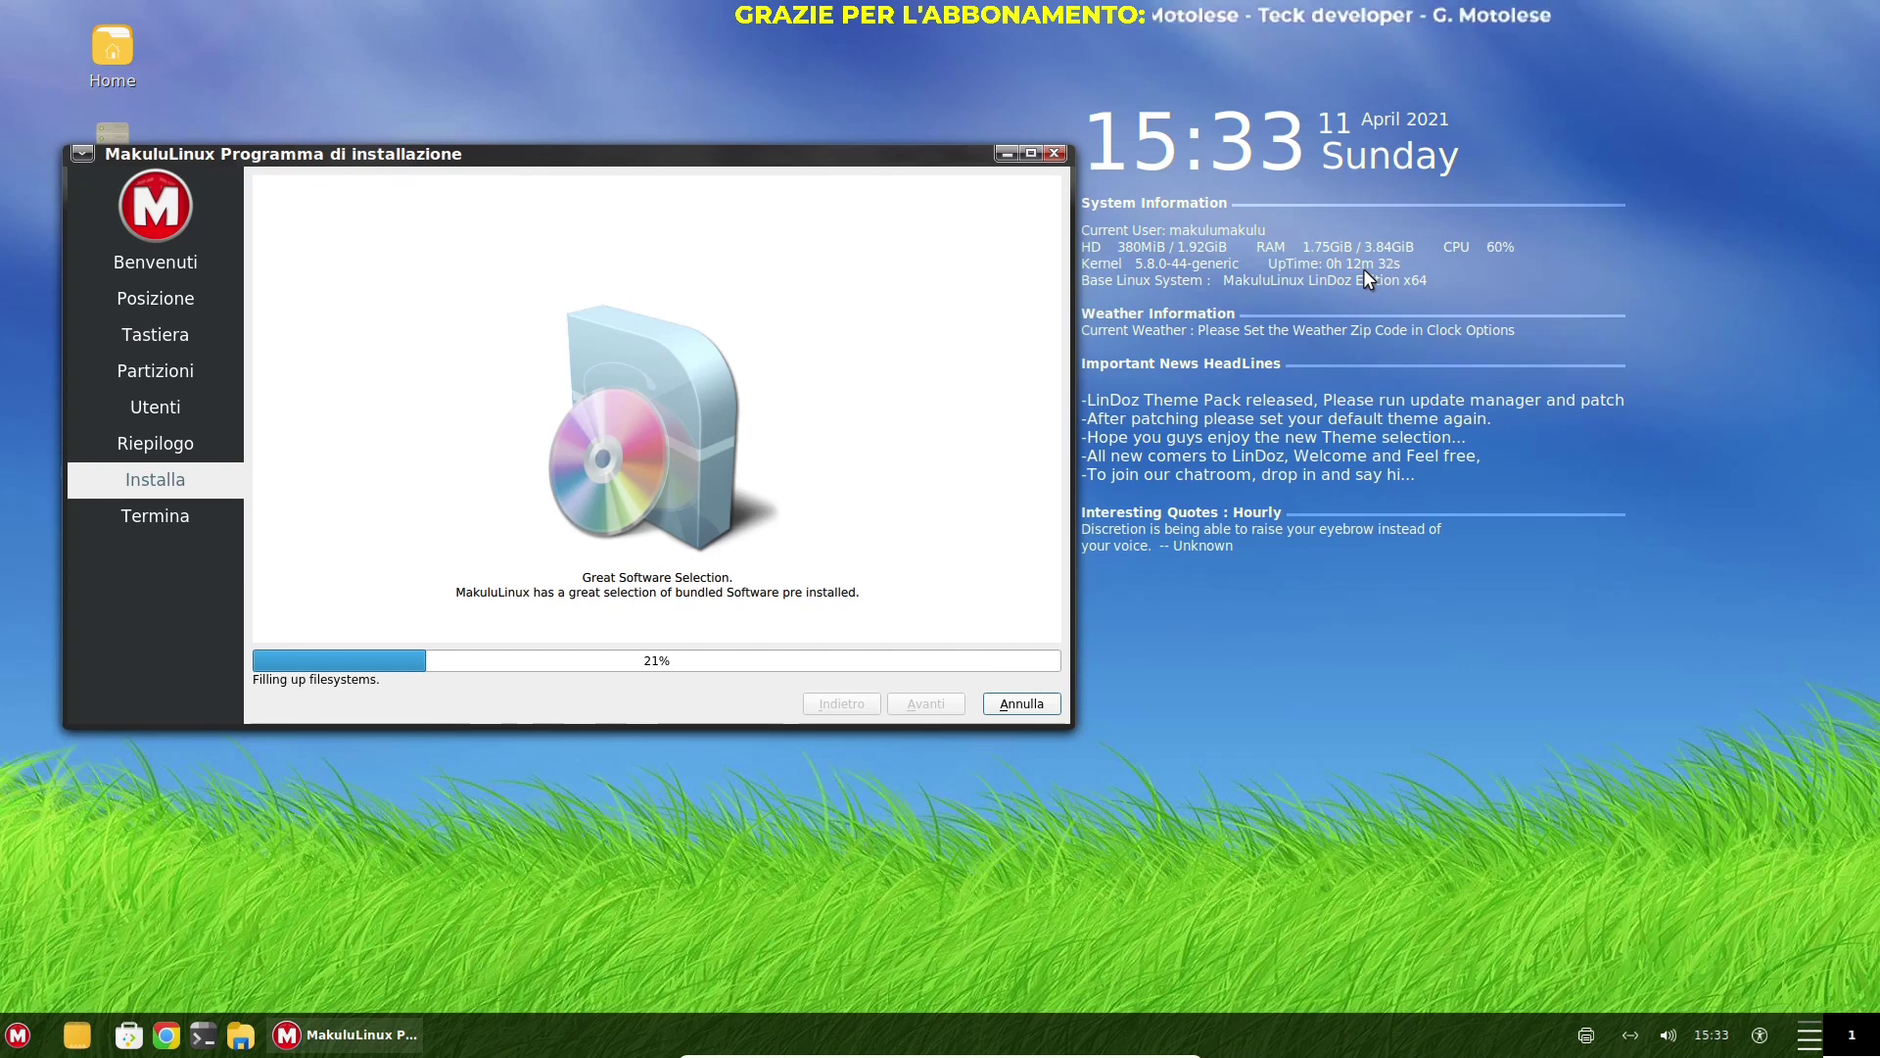
Cancel the installation with Annulla and confirm Sì, then open the M application menu
{"action": "left_click", "coordinate": [1026, 711]}
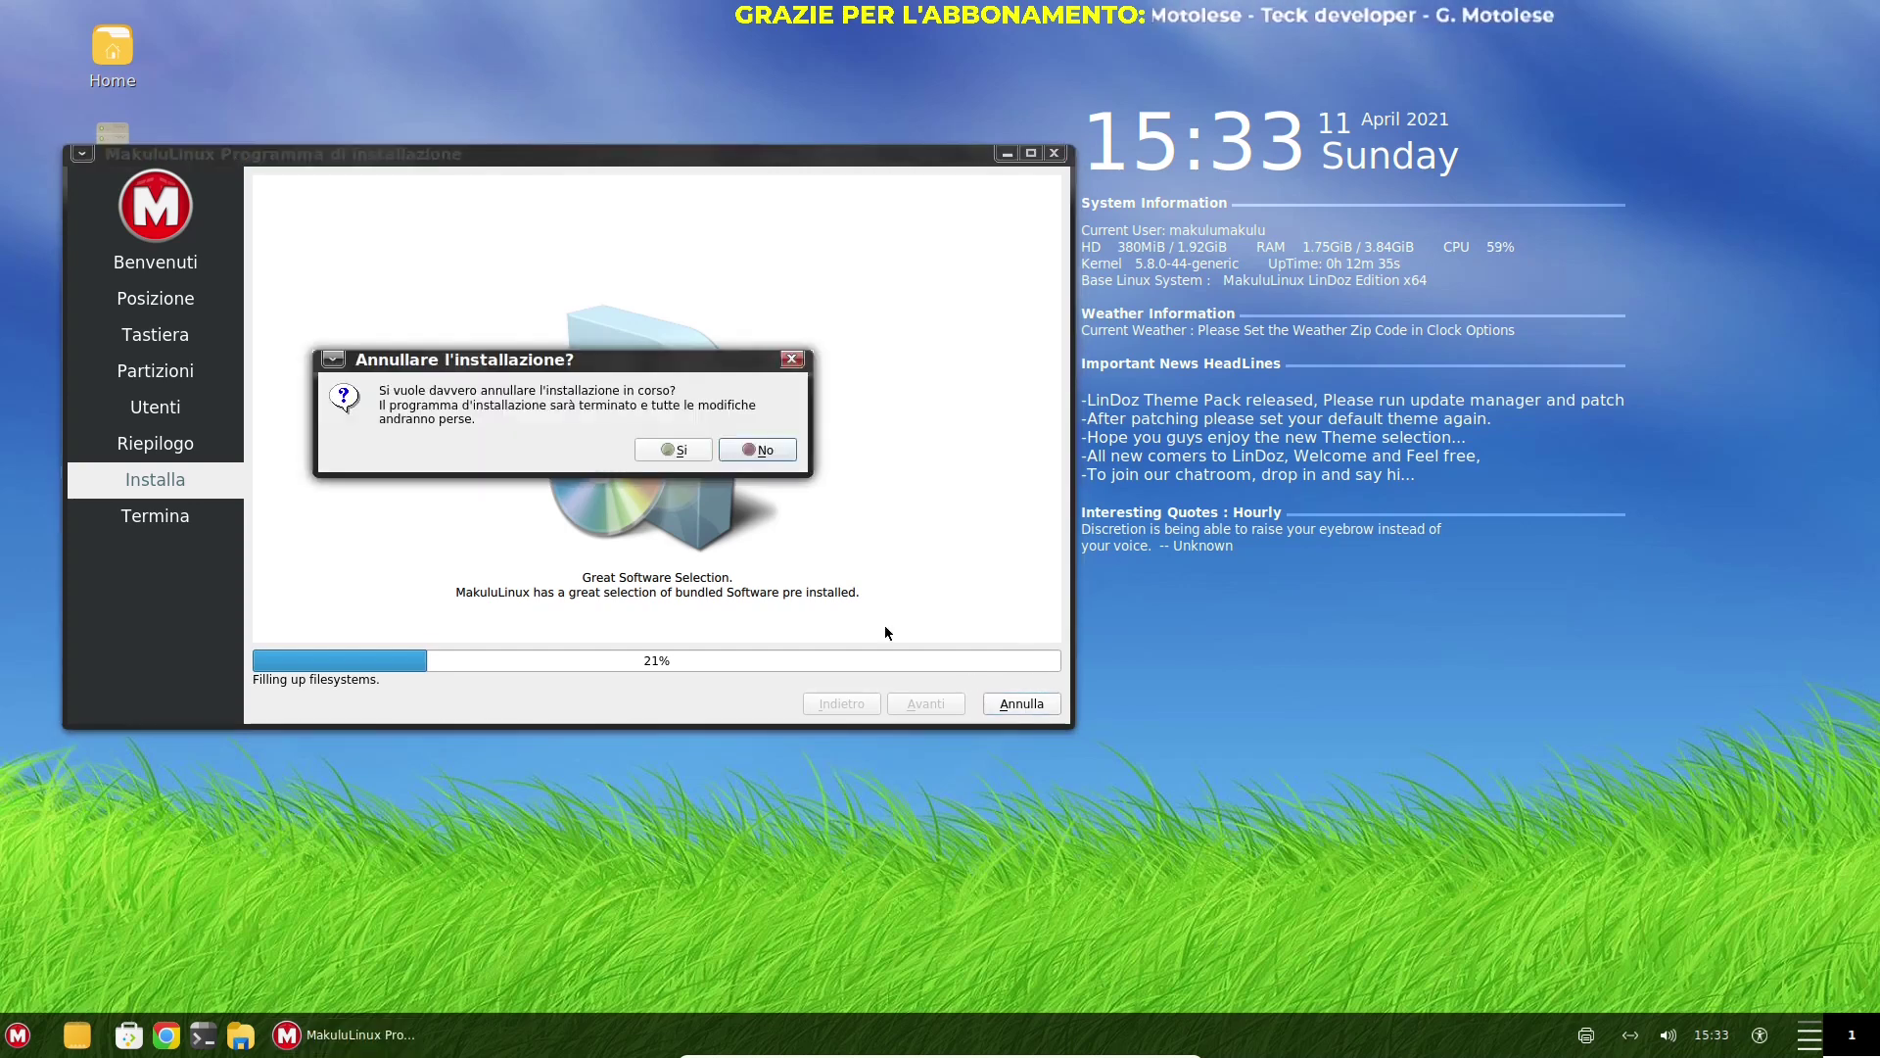
{"action": "left_click", "coordinate": [661, 451]}
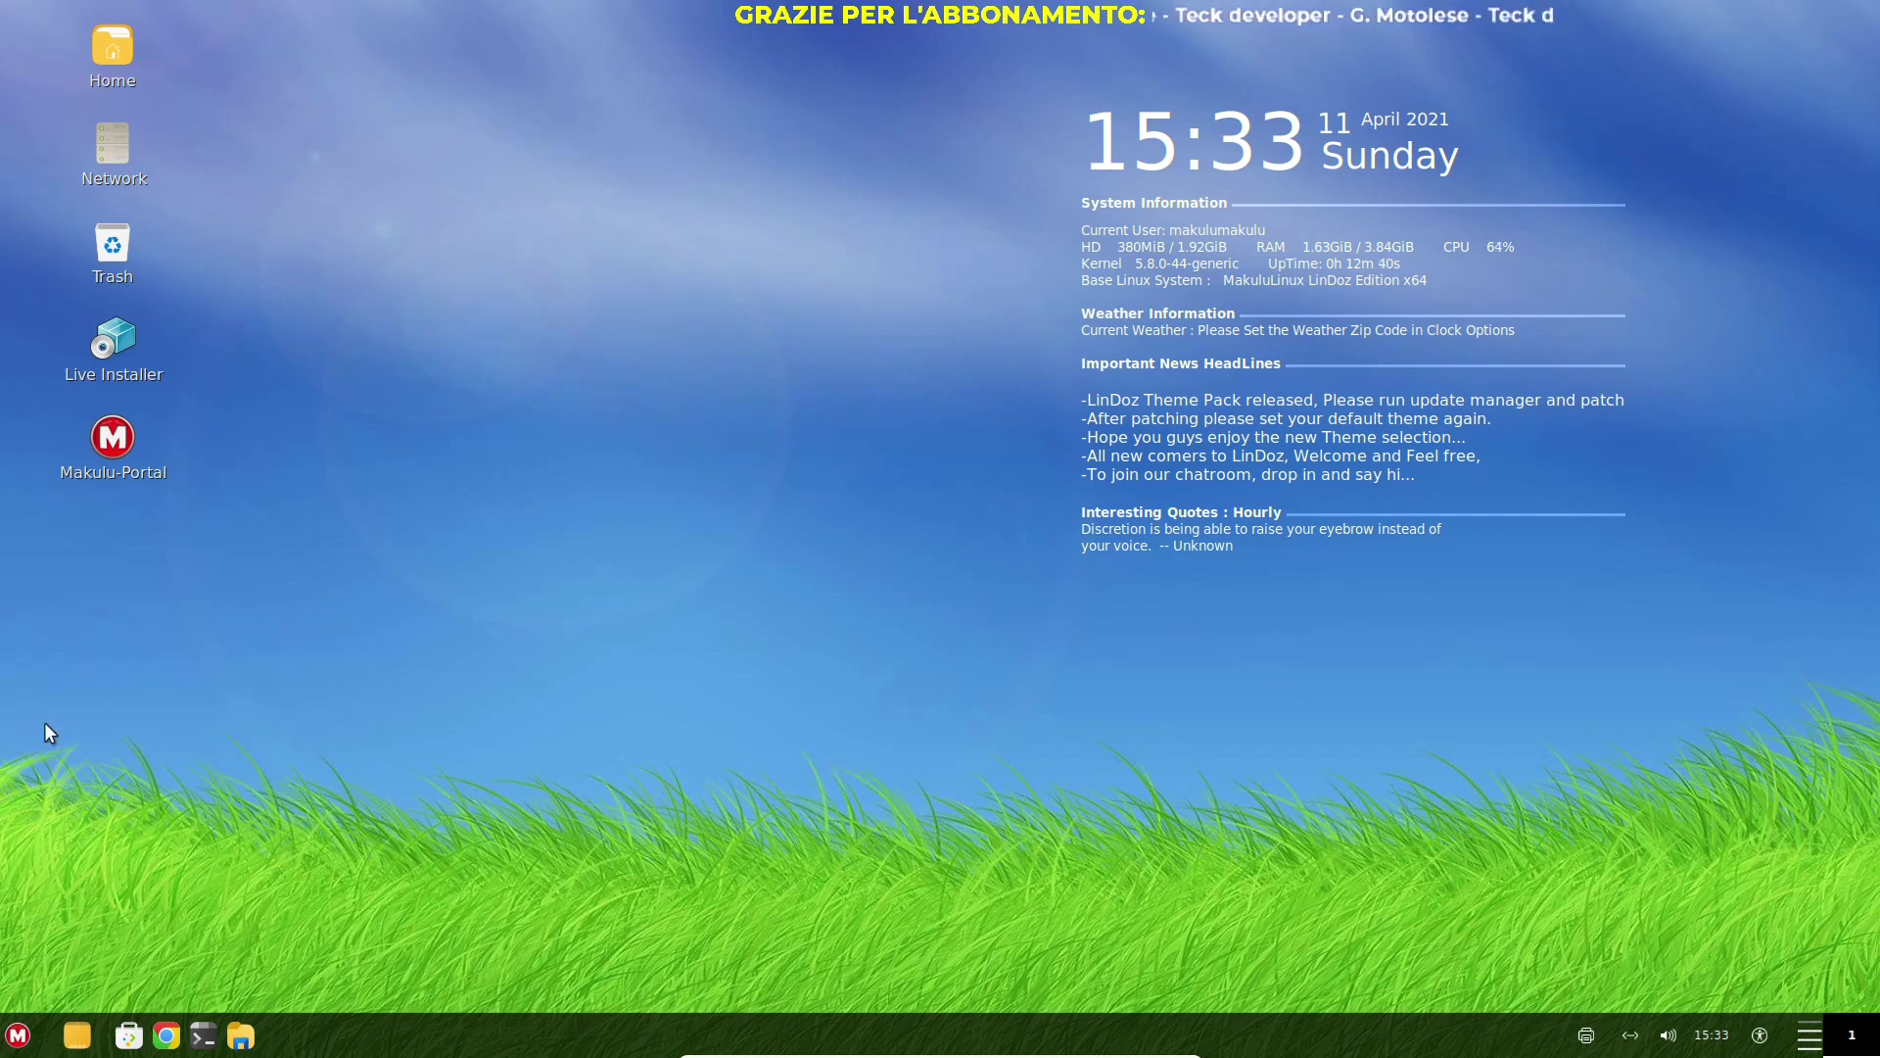
{"action": "left_click", "coordinate": [18, 1035]}
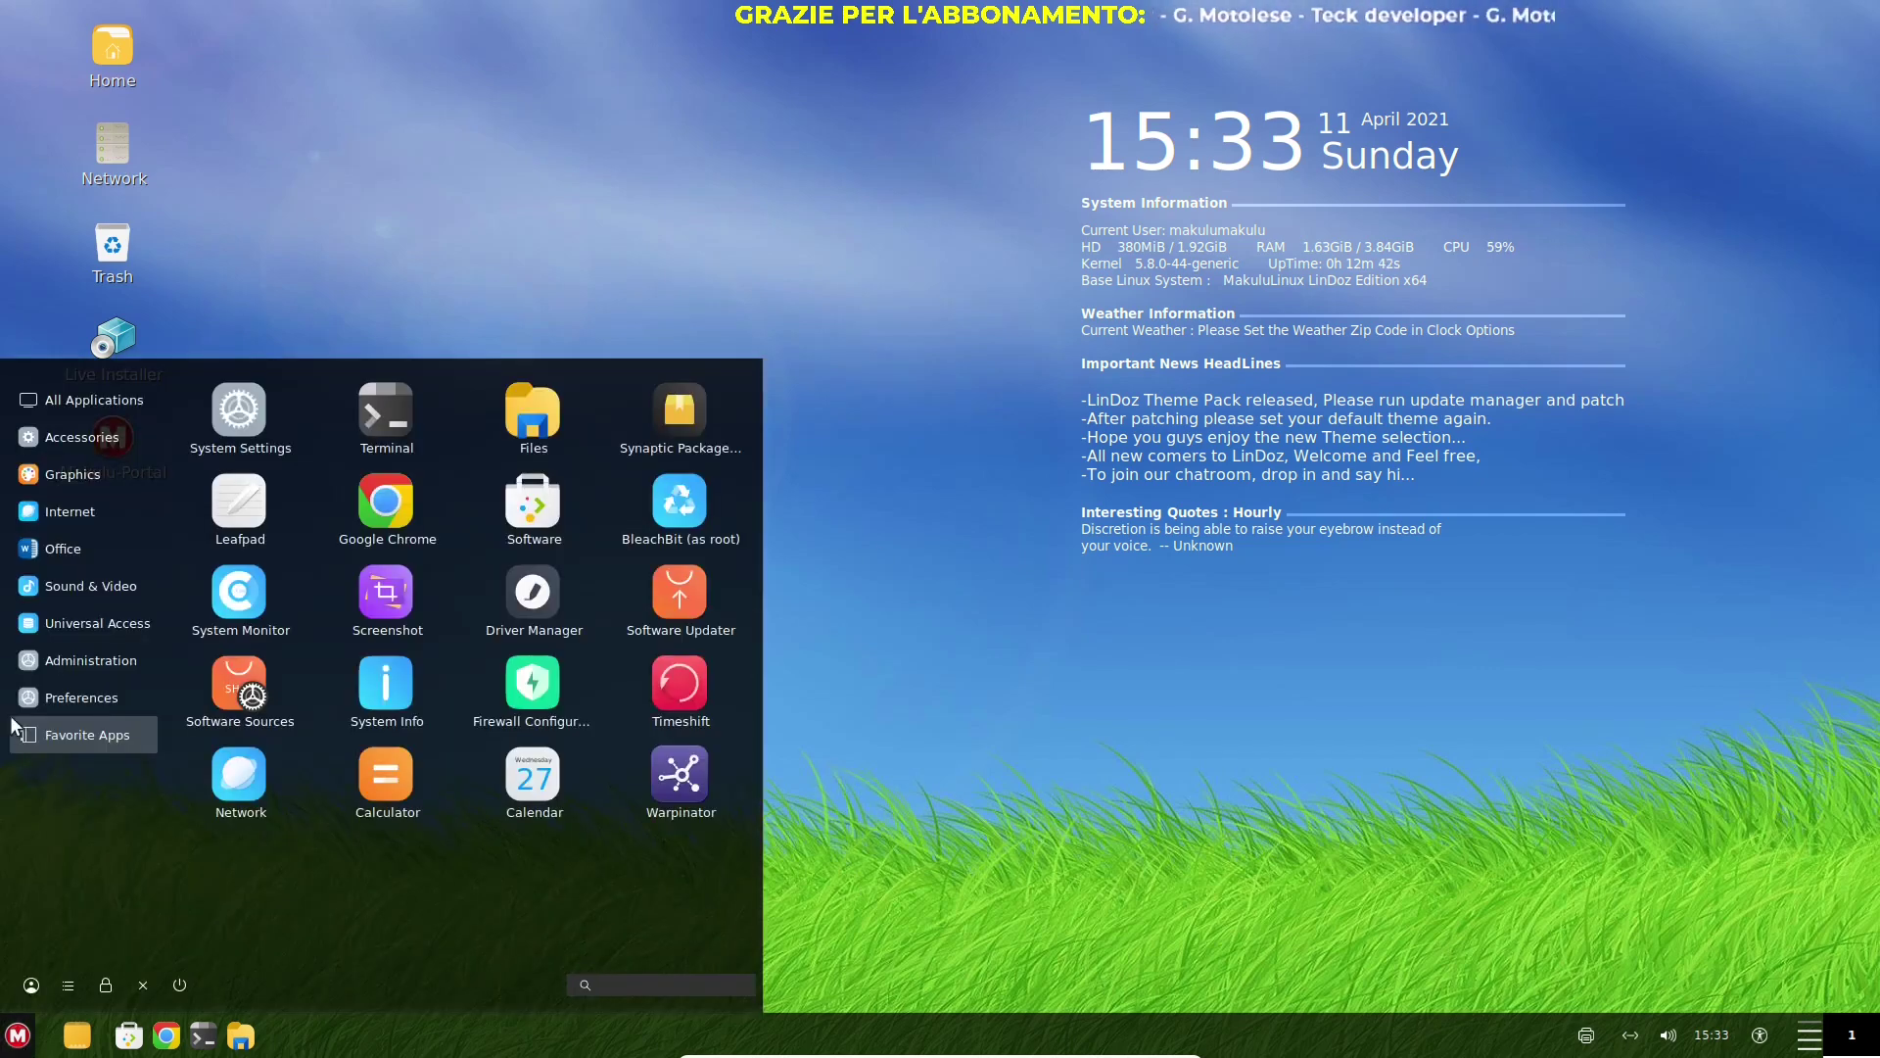
Browse Accessories through Universal Access, then scroll the Administration apps list
{"action": "mouse_move", "coordinate": [108, 437]}
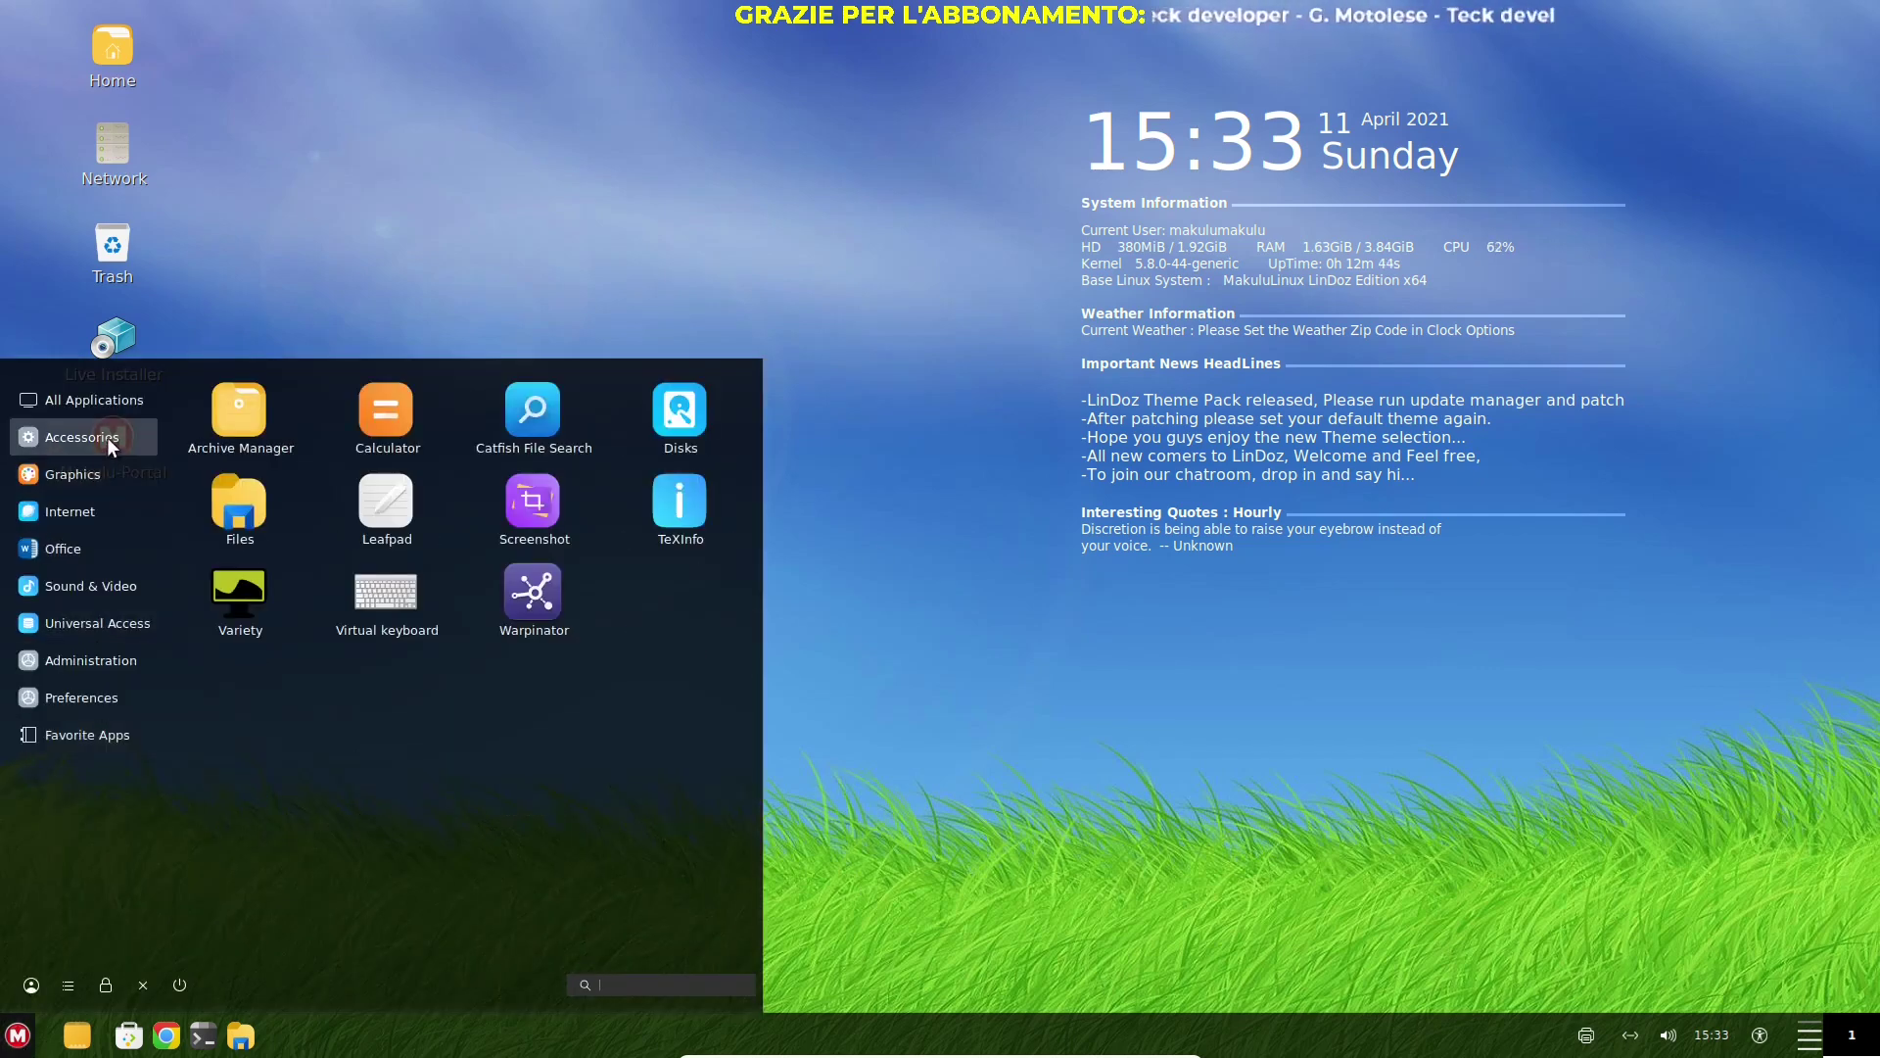
{"action": "mouse_move", "coordinate": [98, 488]}
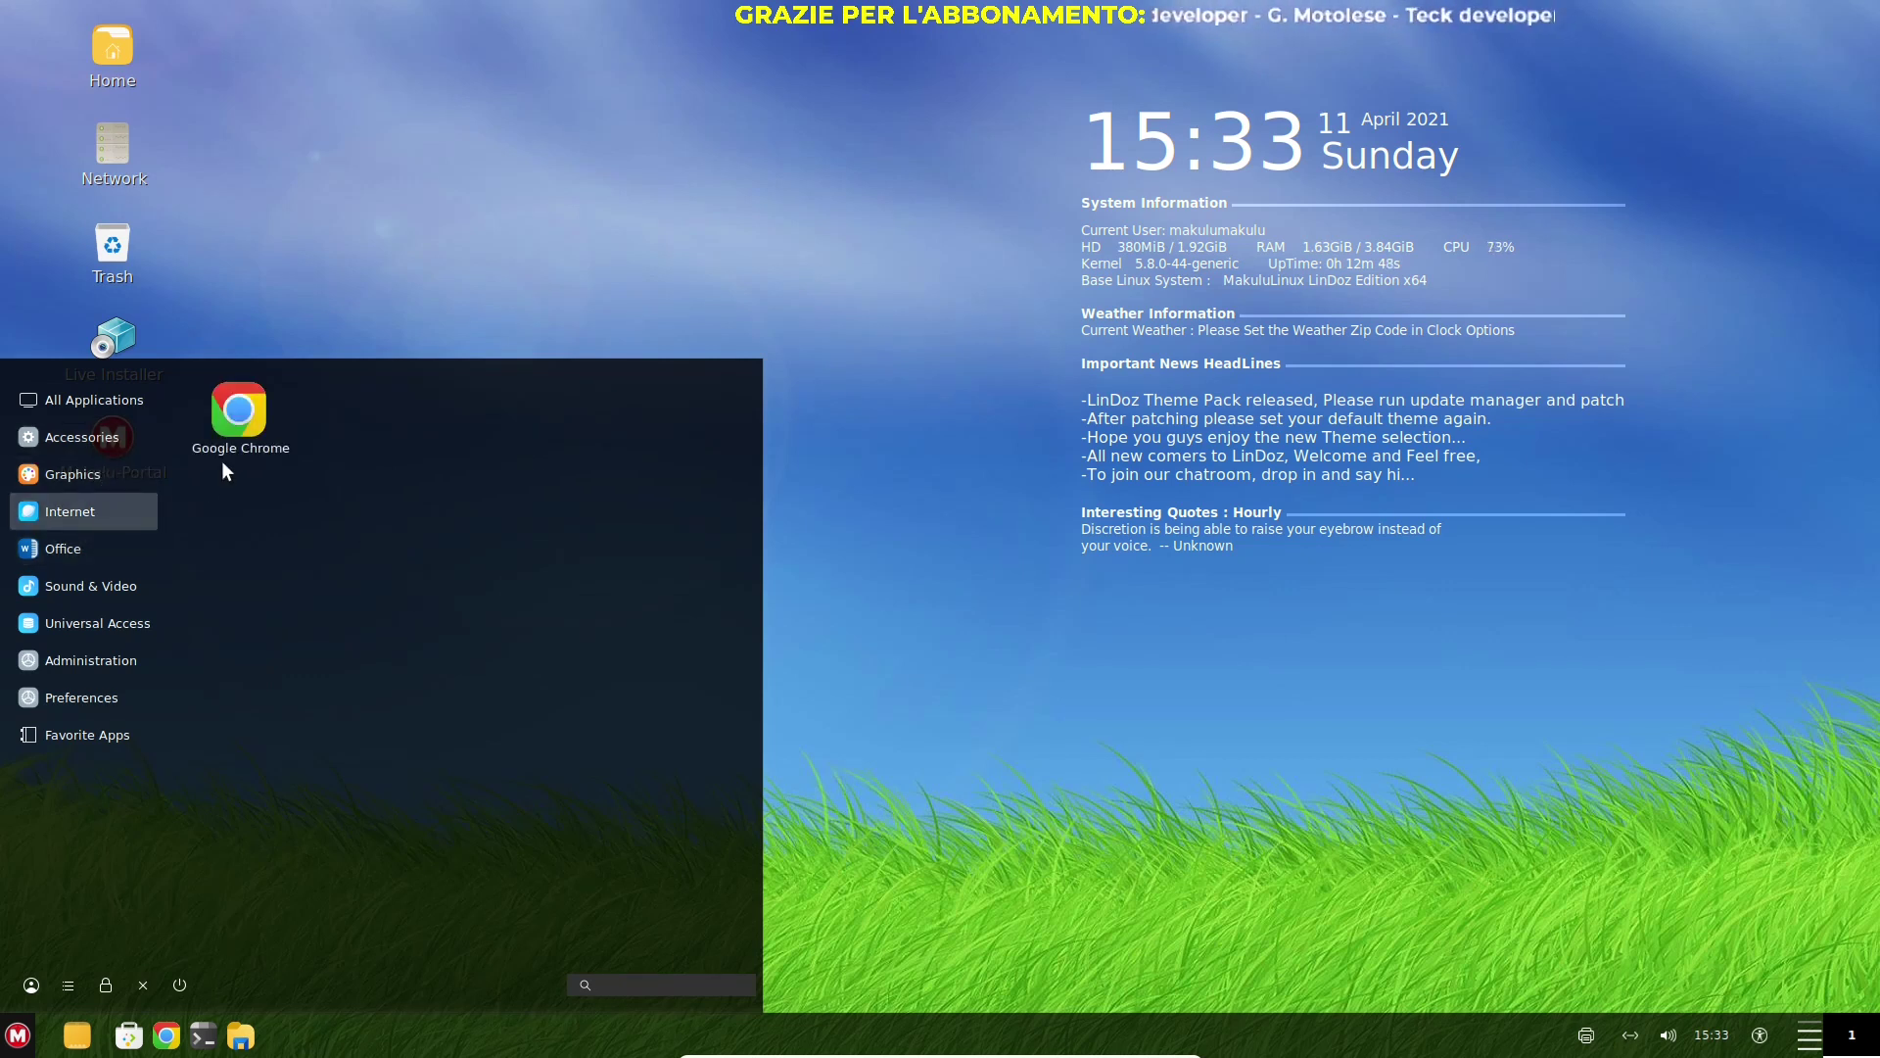
{"action": "mouse_move", "coordinate": [121, 543]}
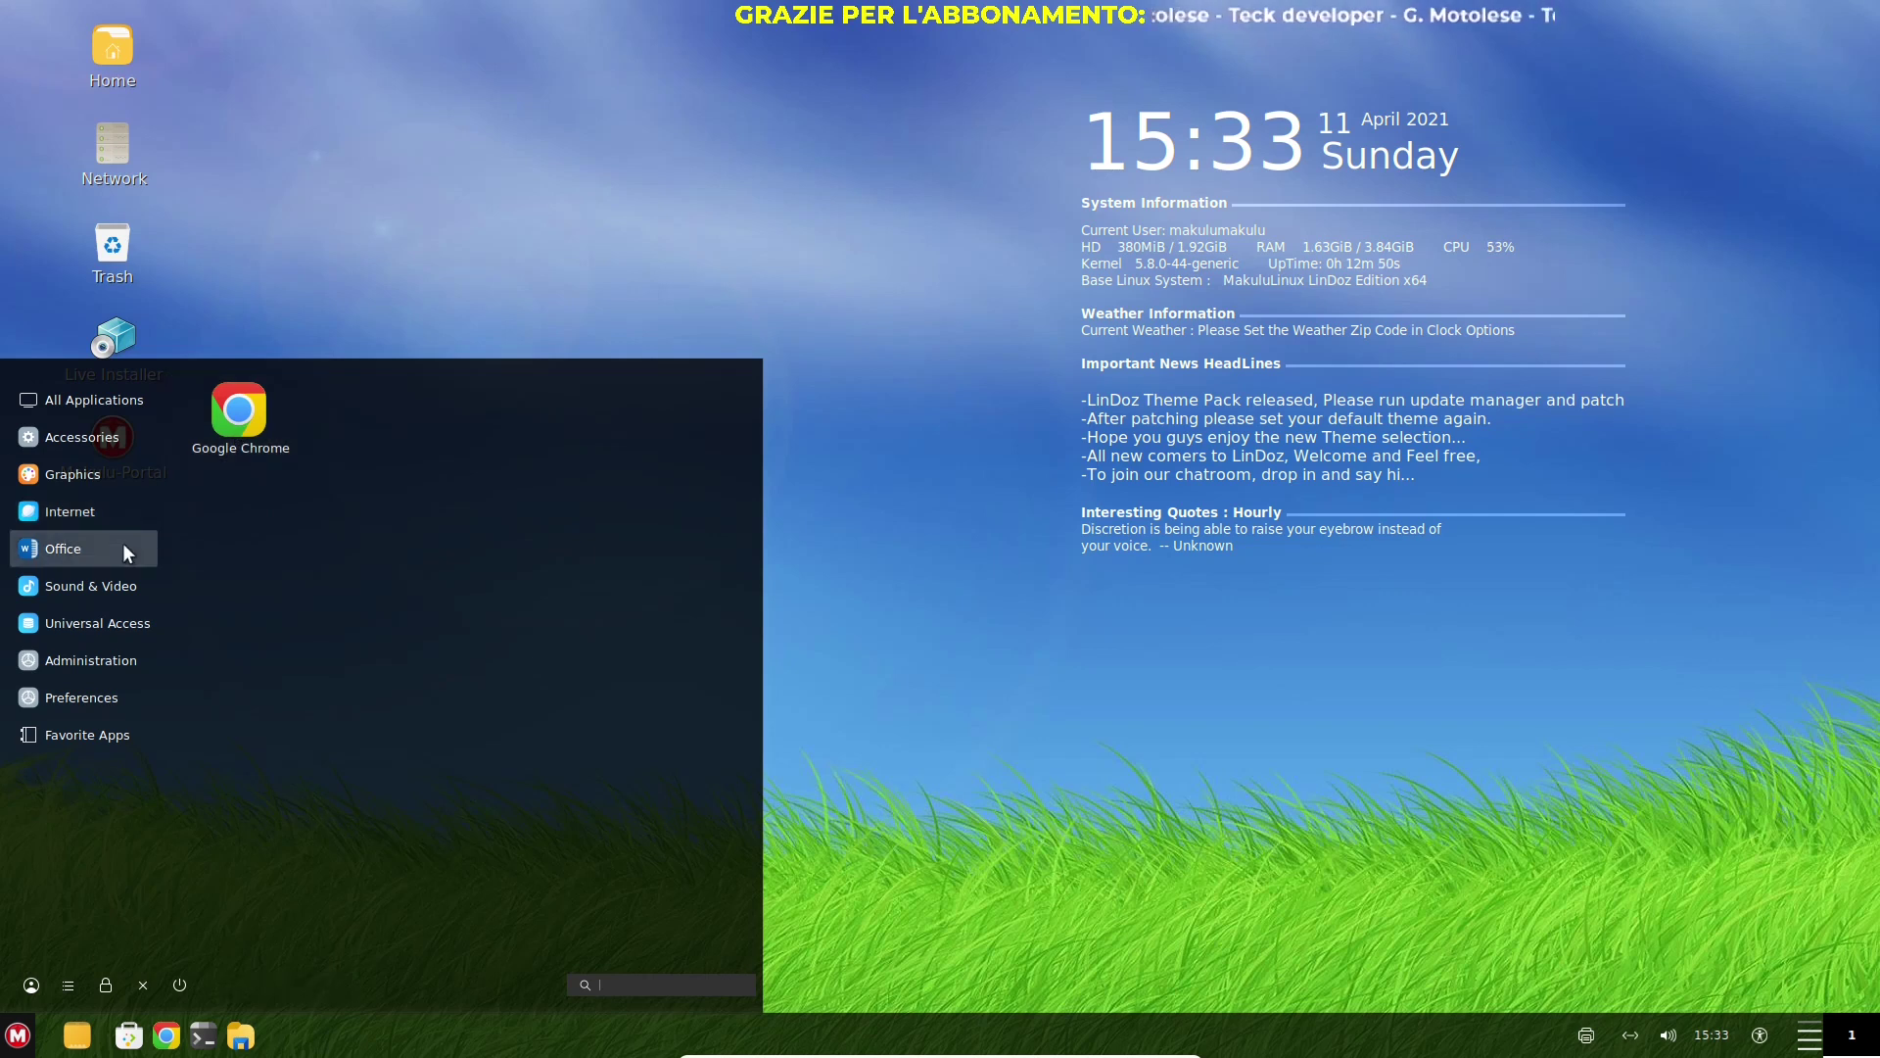
{"action": "mouse_move", "coordinate": [143, 588]}
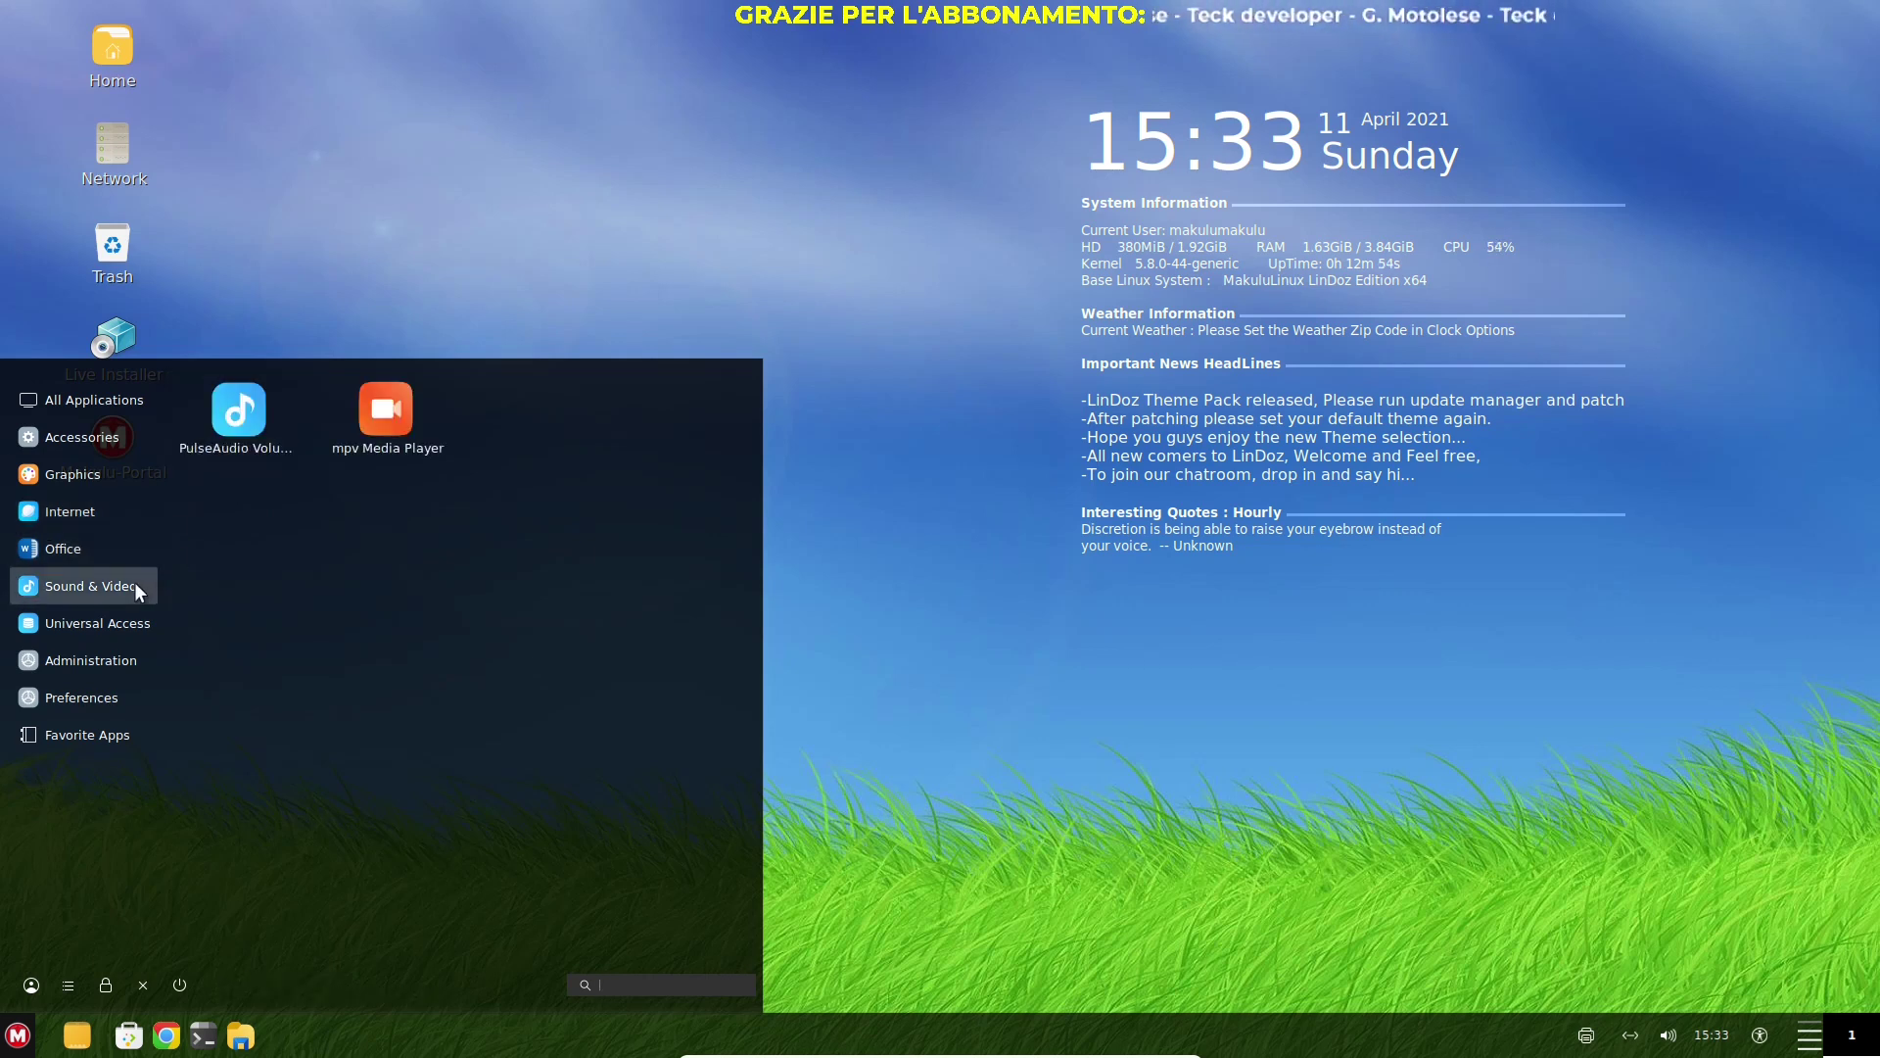
{"action": "mouse_move", "coordinate": [138, 625]}
{"action": "mouse_move", "coordinate": [131, 664]}
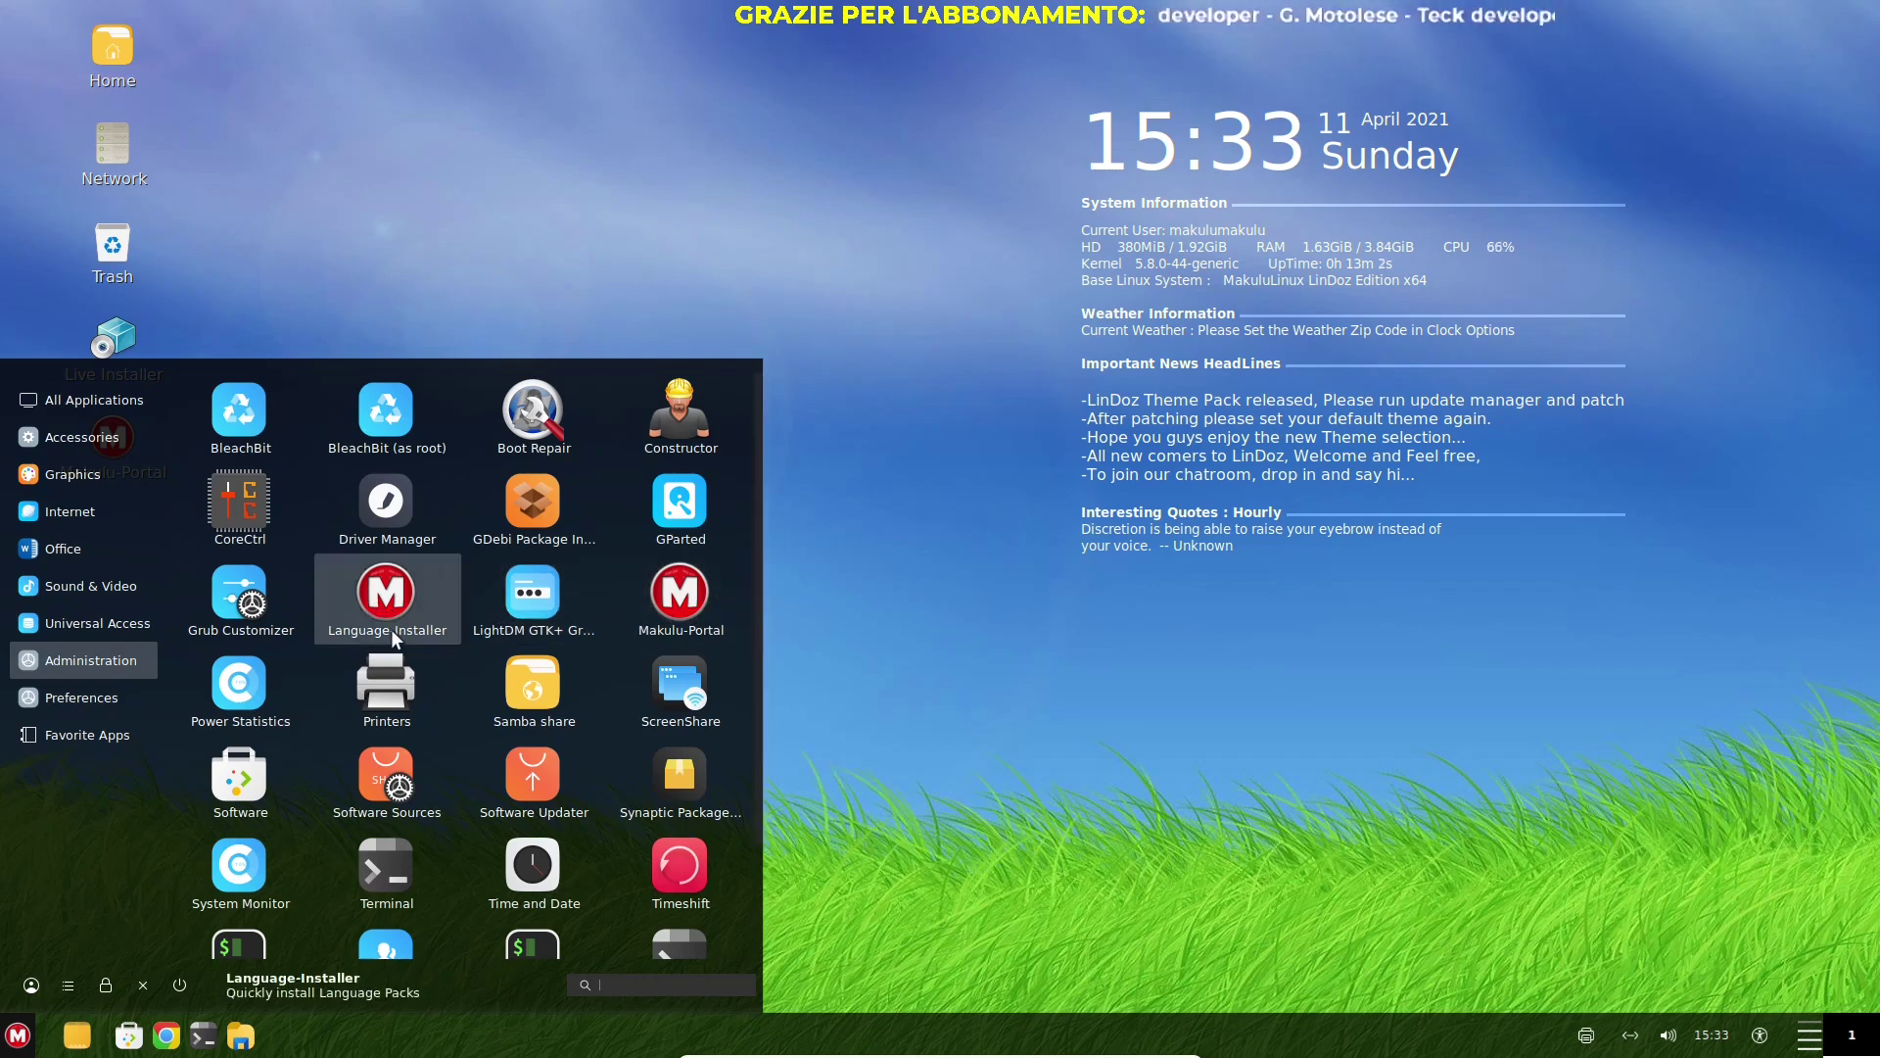
{"action": "scroll", "coordinate": [685, 598], "scroll_direction": "down", "scroll_amount": 1}
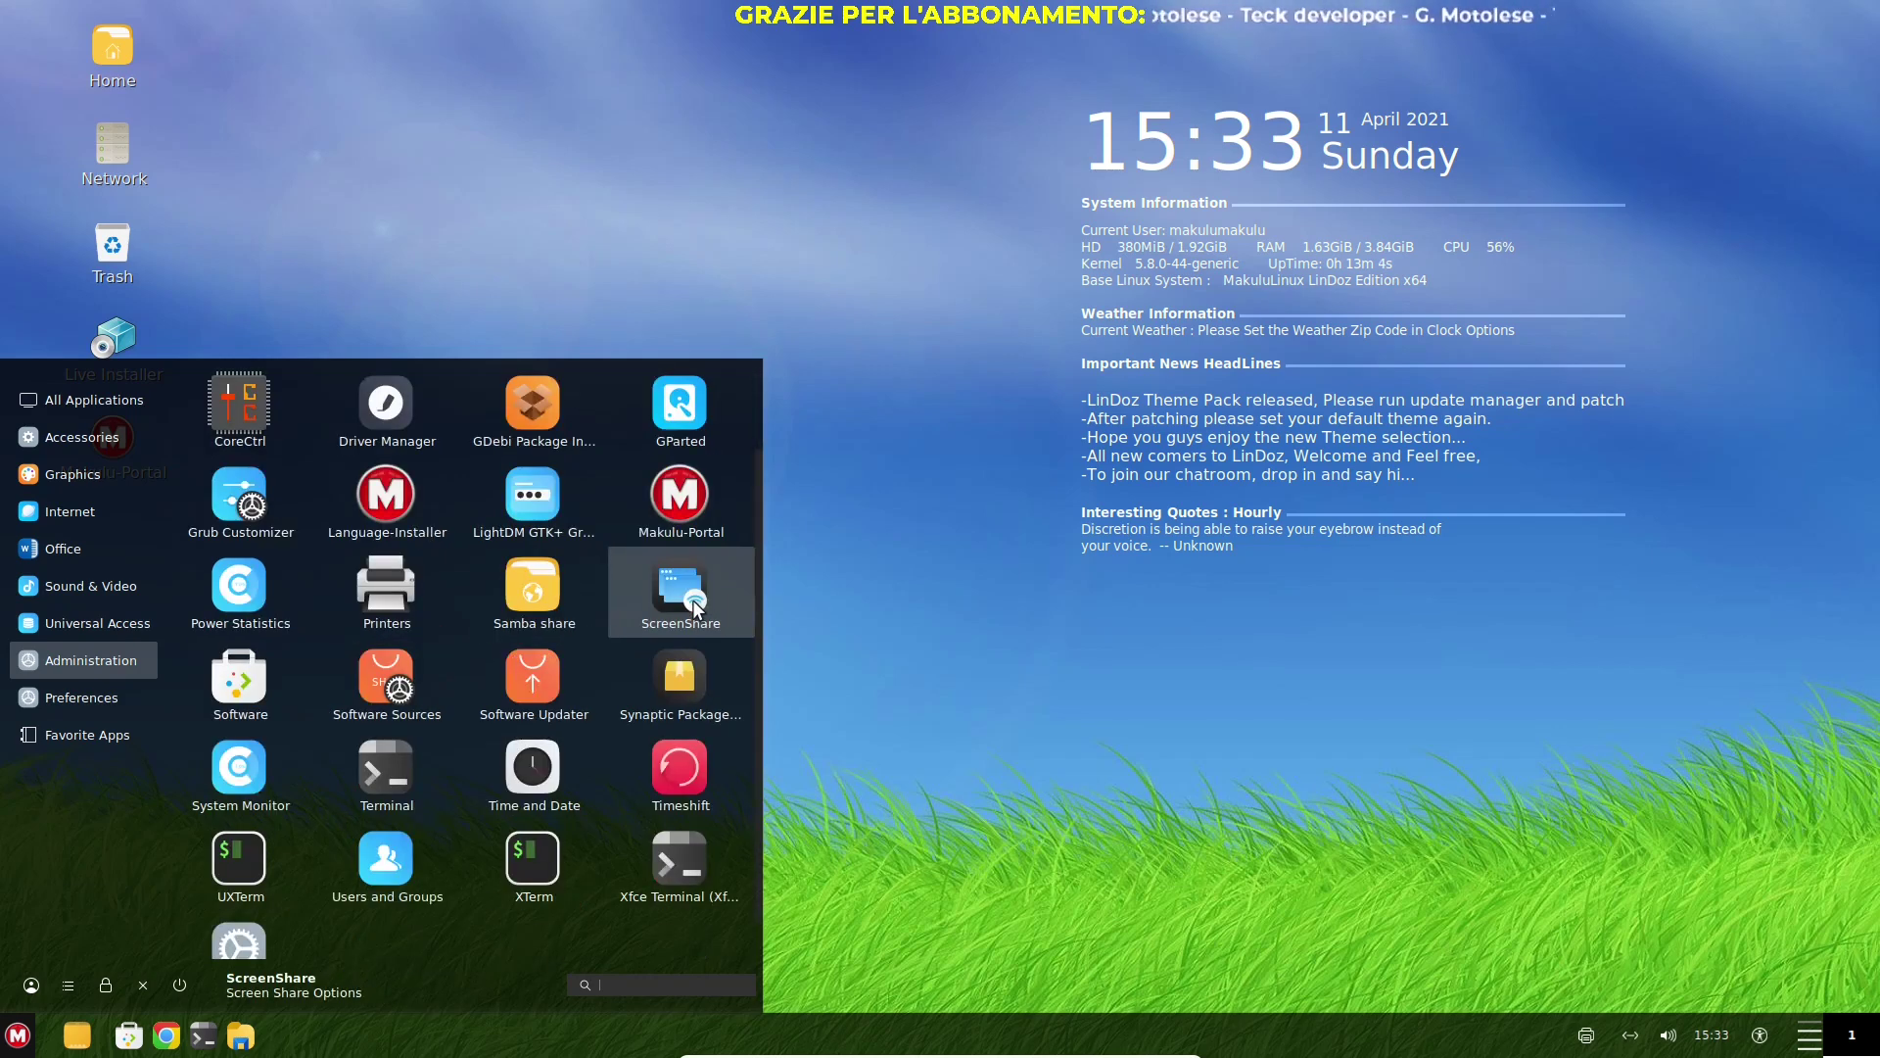
Launch Software Sources, dismiss the authentication request, and move the Software window slightly lower
{"action": "left_click", "coordinate": [387, 686]}
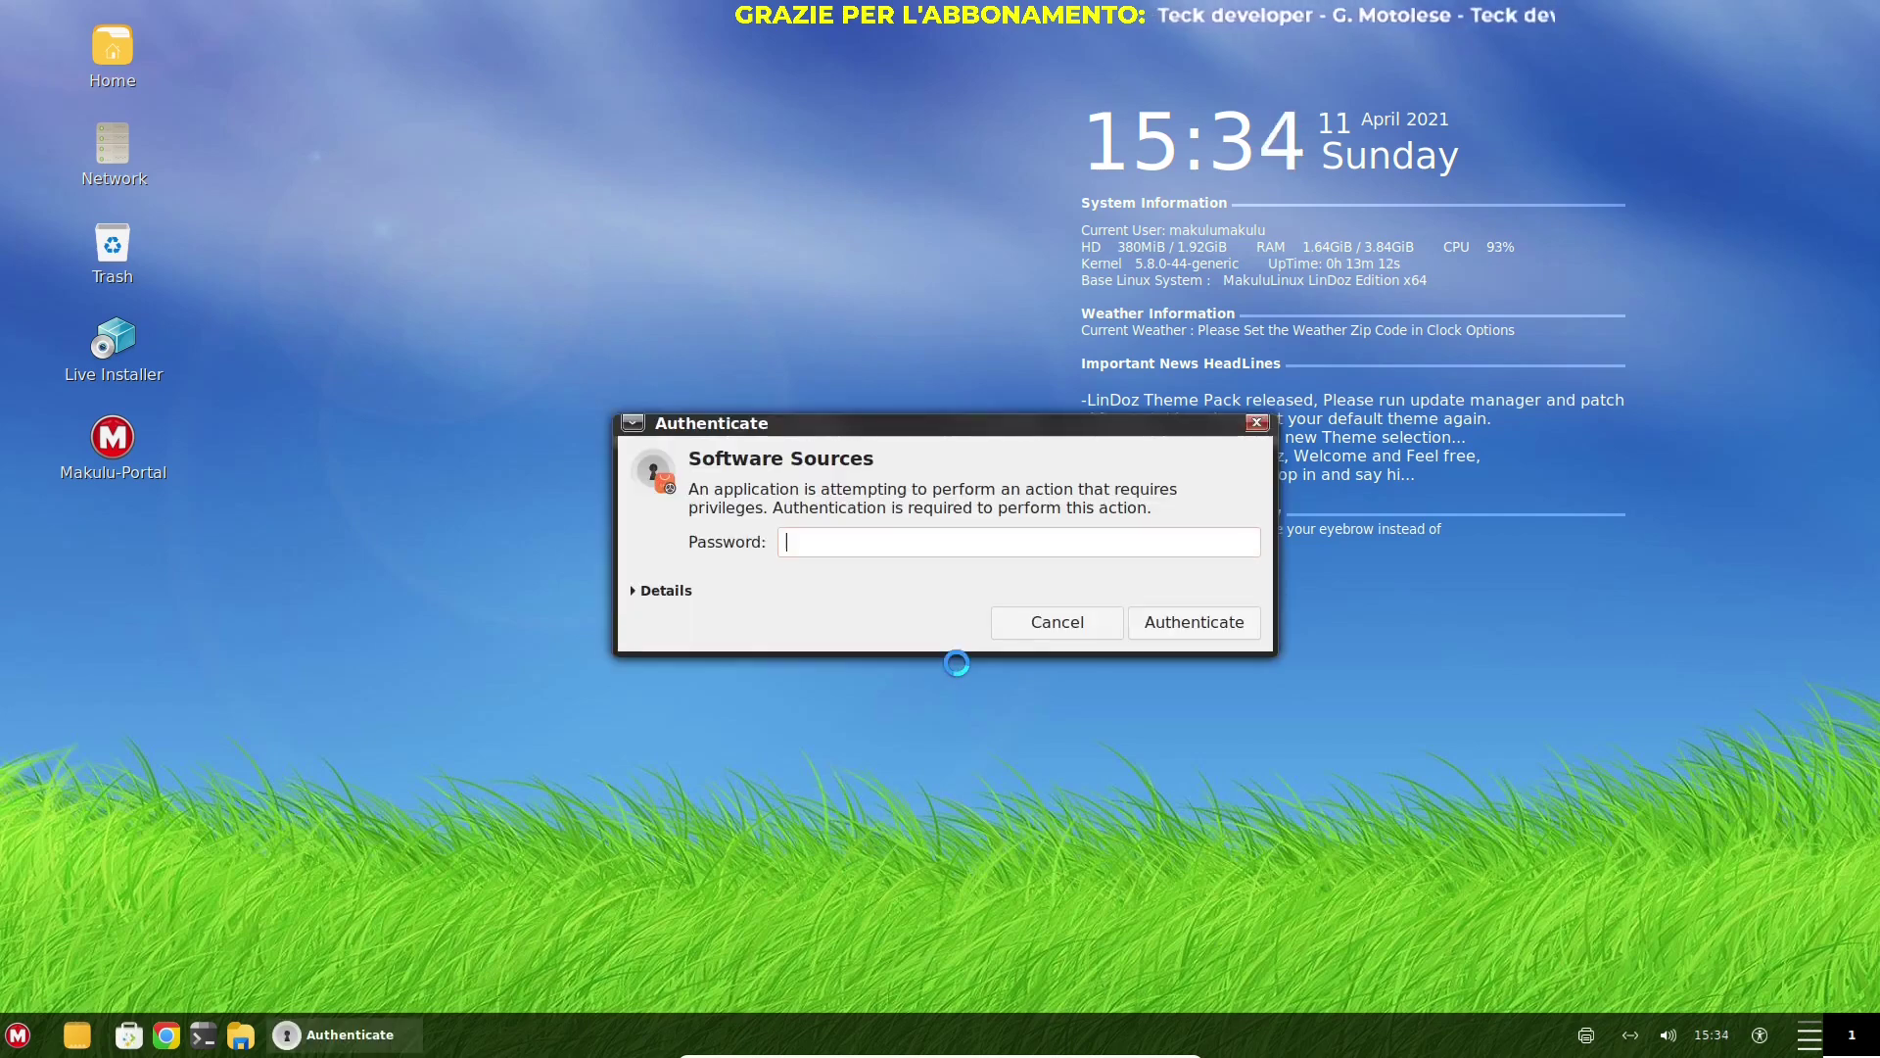
{"action": "left_click", "coordinate": [1018, 626]}
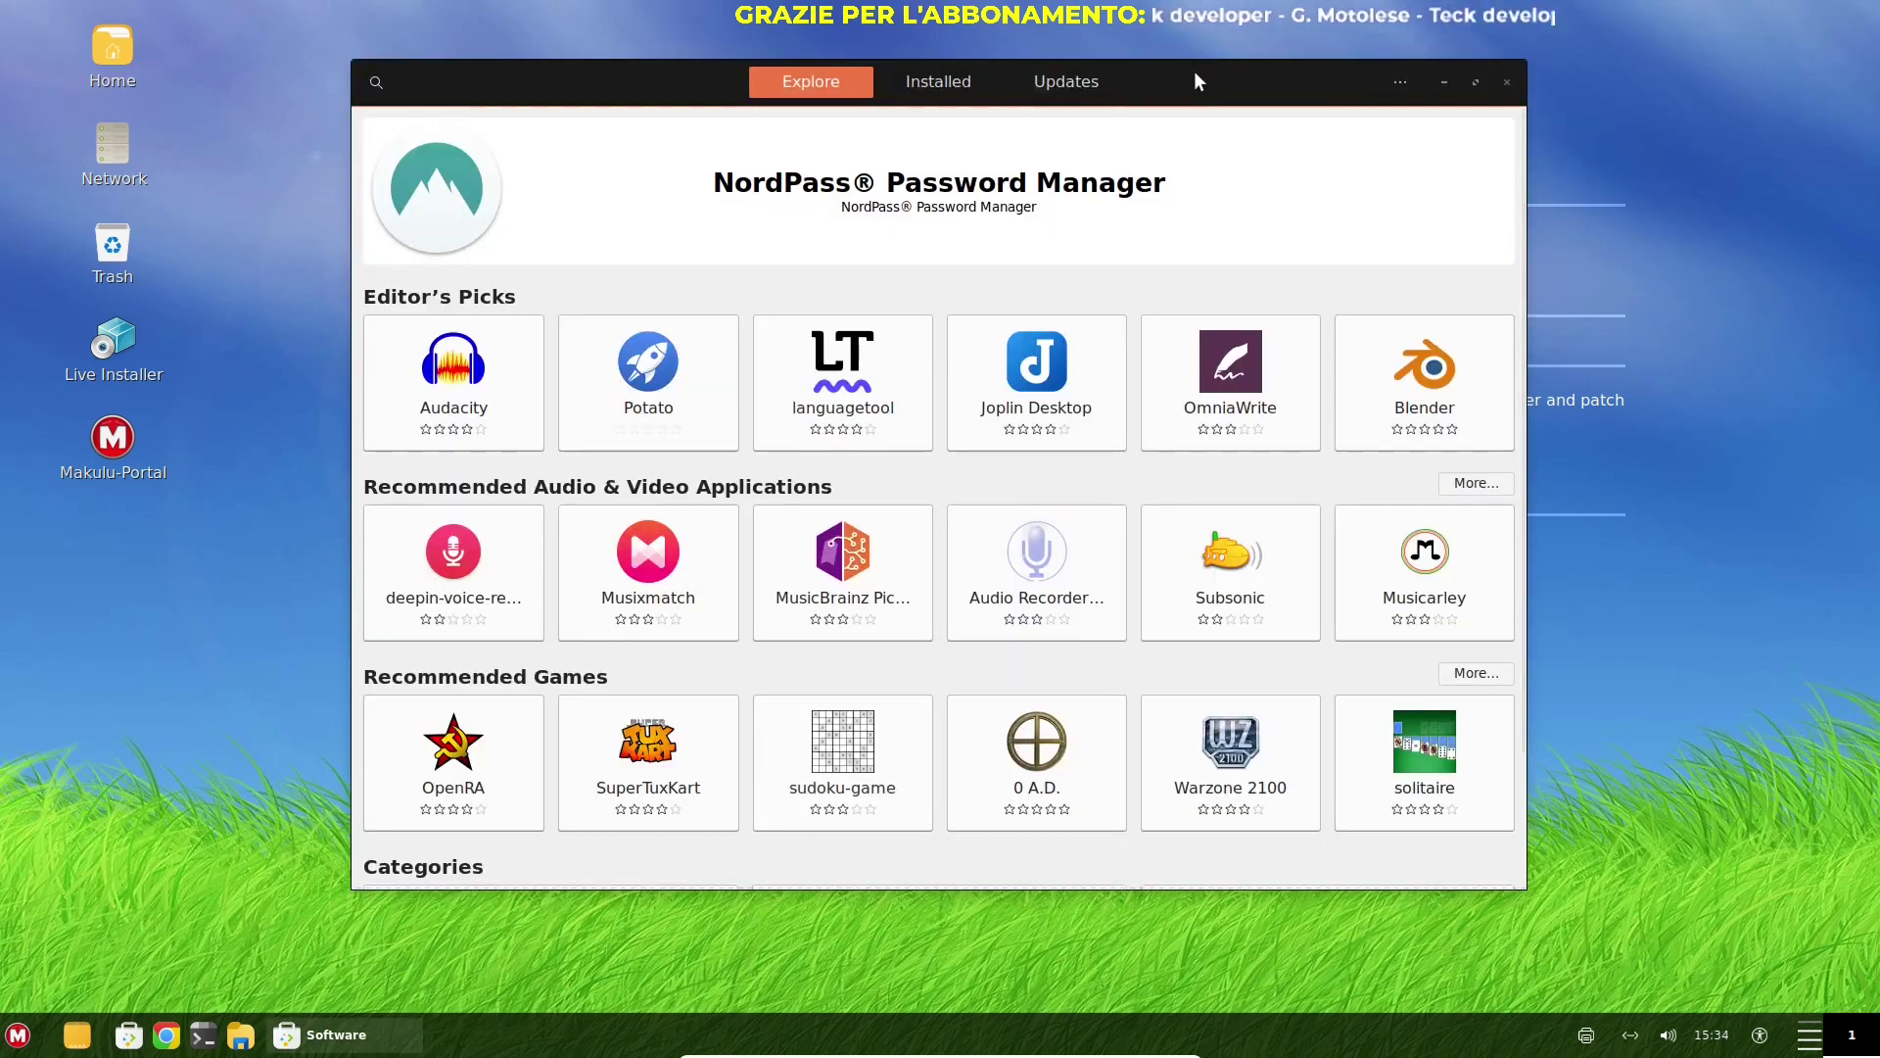
{"action": "left_click_drag", "start_coordinate": [1185, 99], "coordinate": [1175, 146]}
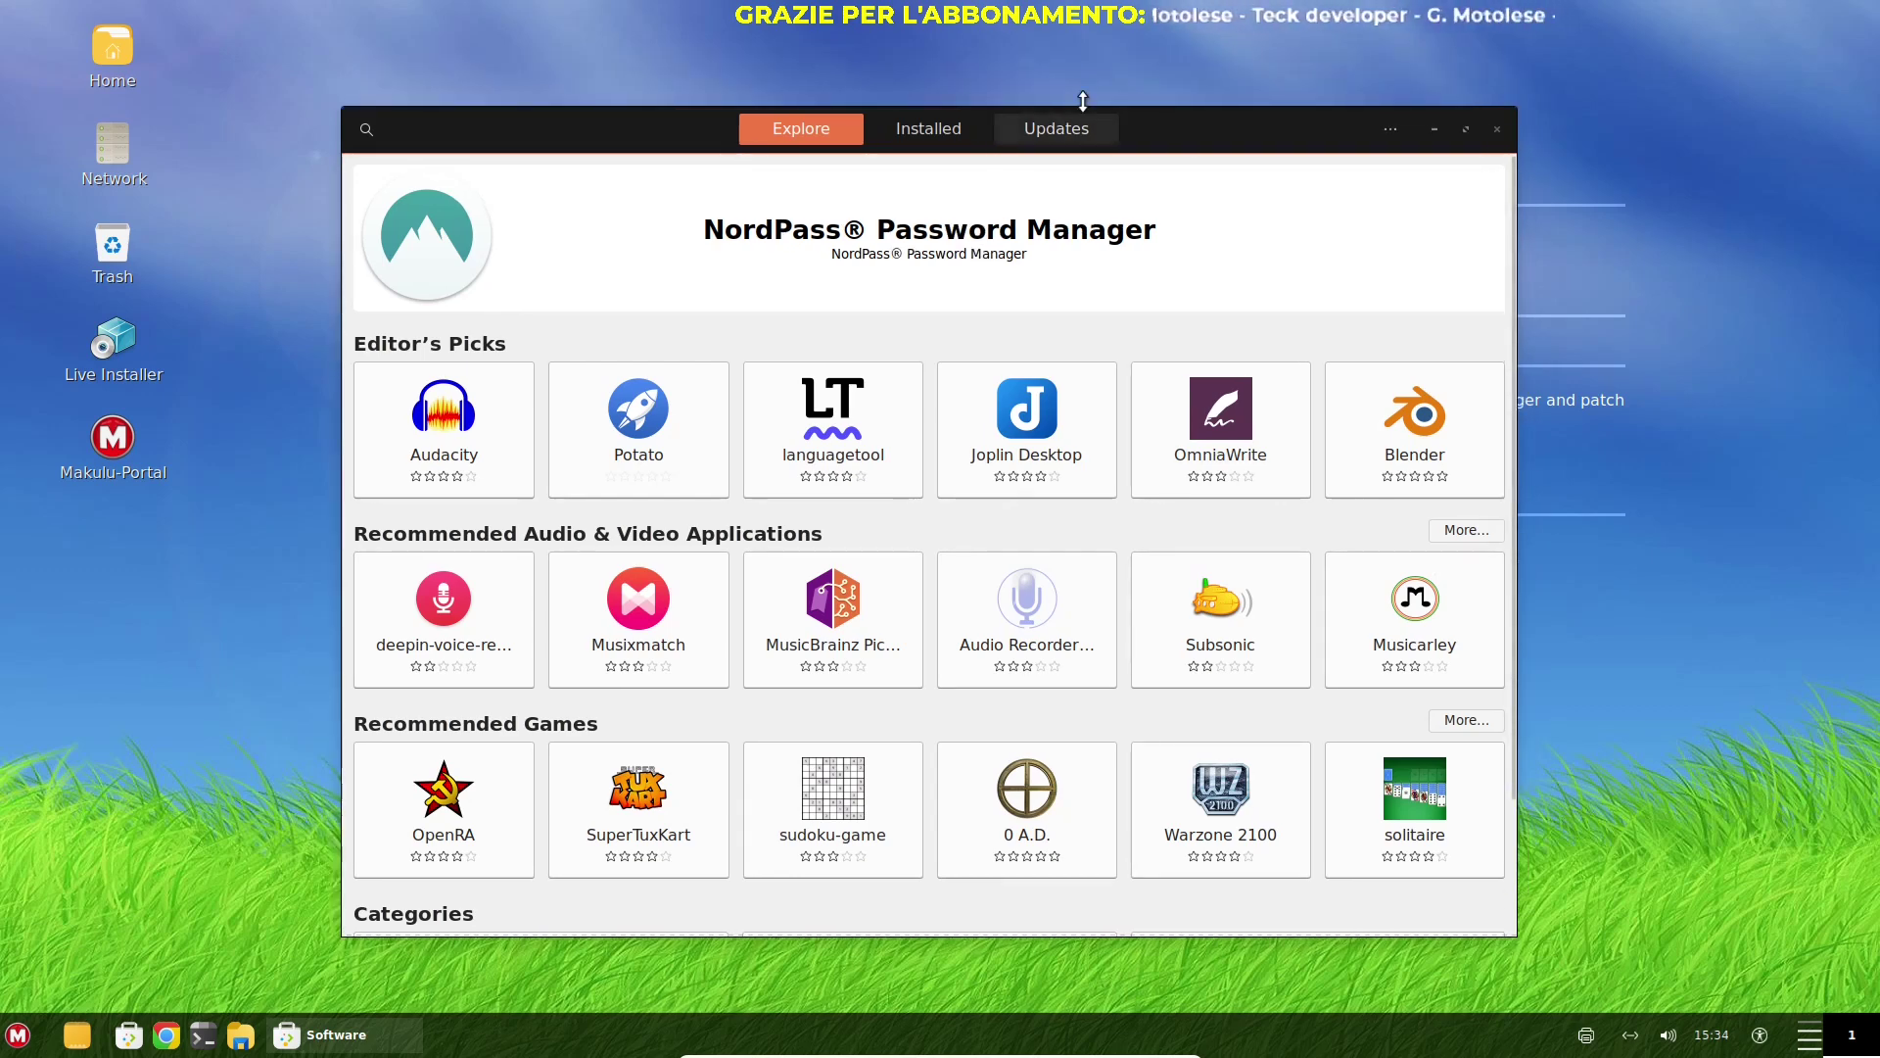
View About Software, then the Installed and Updates lists, and close the Software window
{"action": "left_click", "coordinate": [1393, 133]}
{"action": "left_click", "coordinate": [1381, 287]}
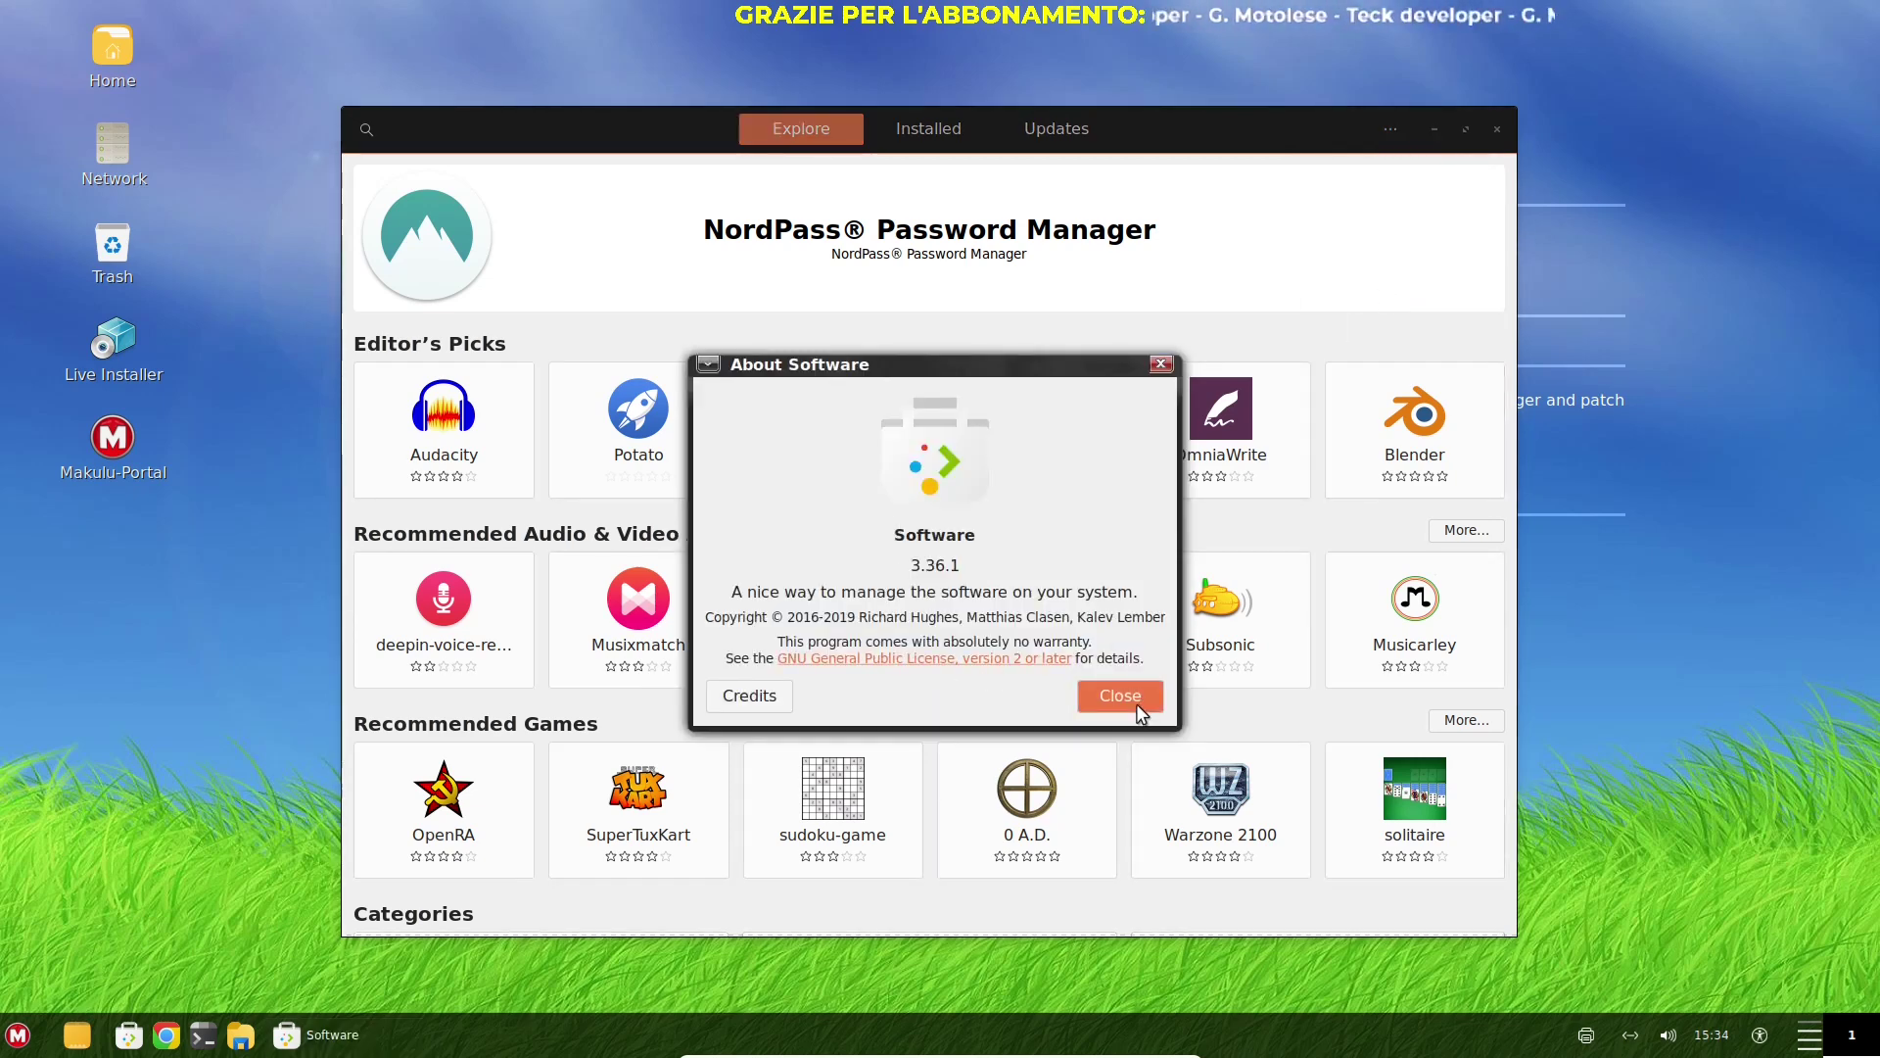
{"action": "left_click", "coordinate": [1132, 701]}
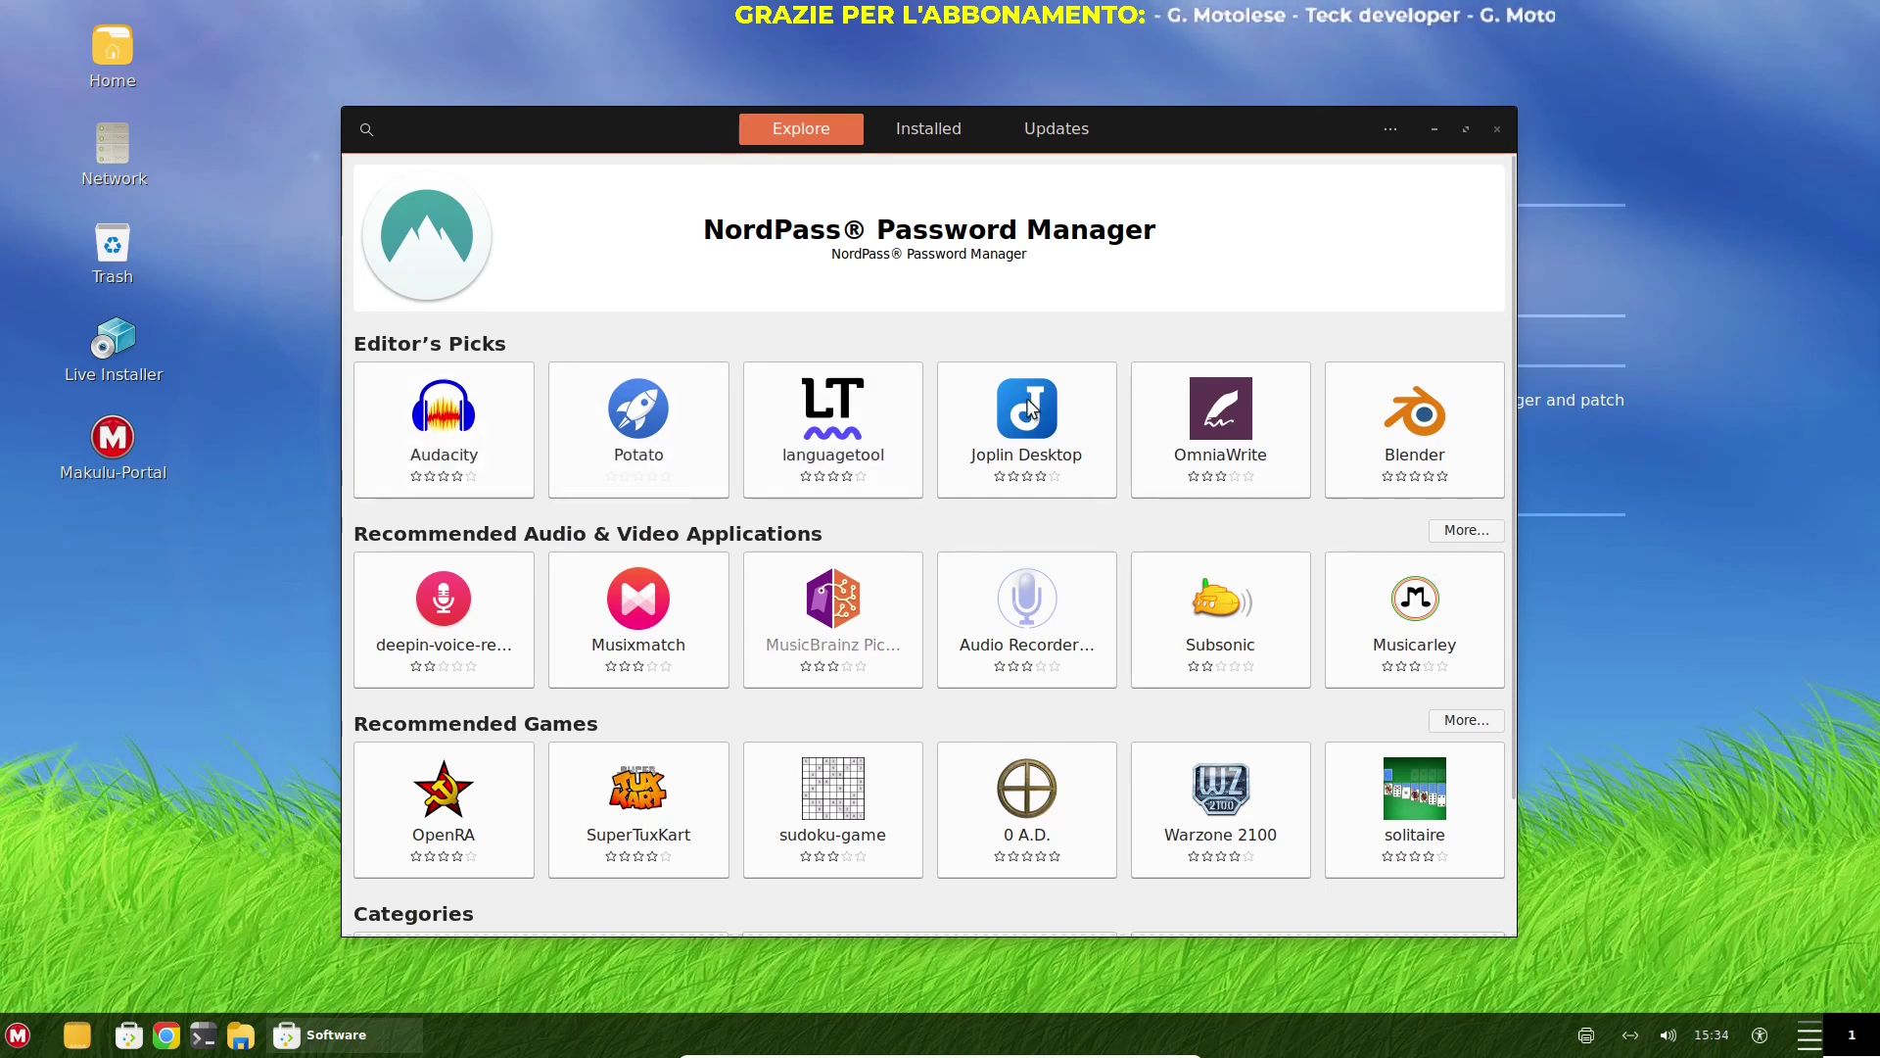
{"action": "left_click", "coordinate": [891, 133]}
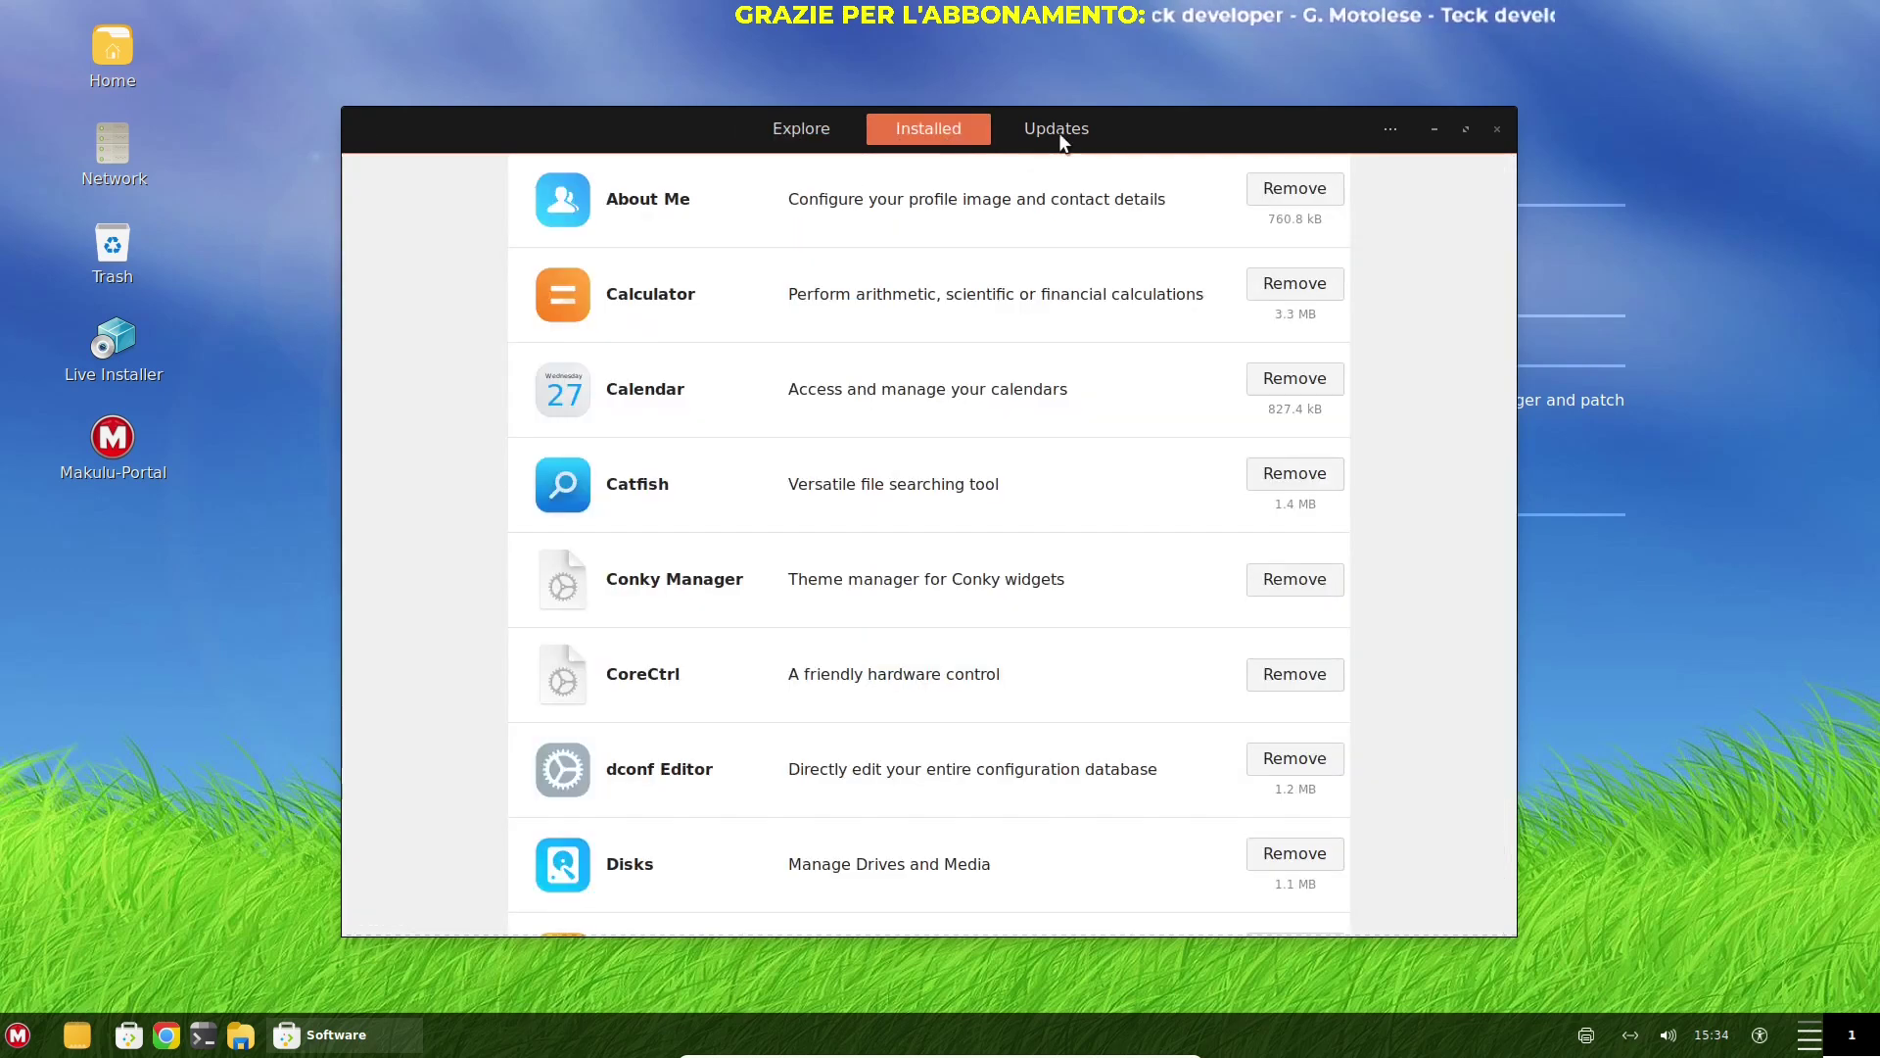
{"action": "left_click", "coordinate": [1059, 132]}
{"action": "left_click", "coordinate": [1495, 129]}
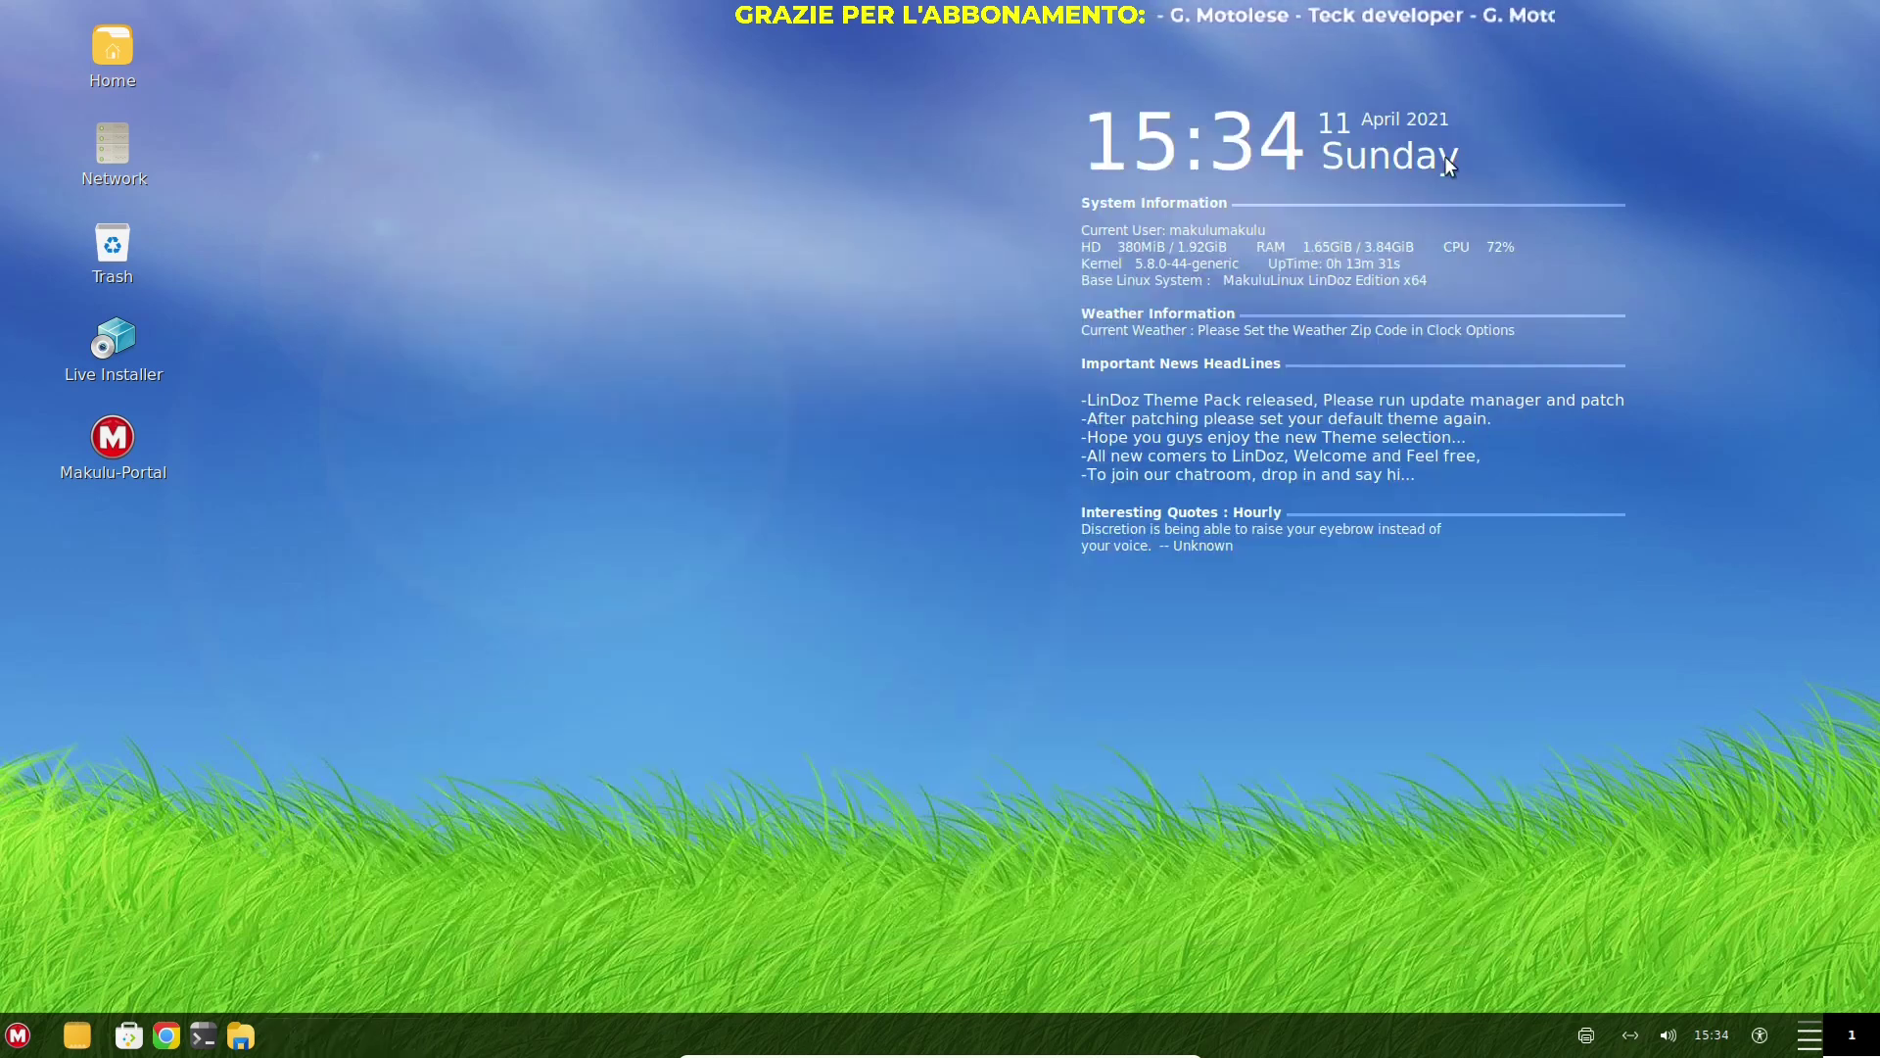
Open the desktop Customize settings from the right-click menu and close them again
{"action": "right_click", "coordinate": [685, 158]}
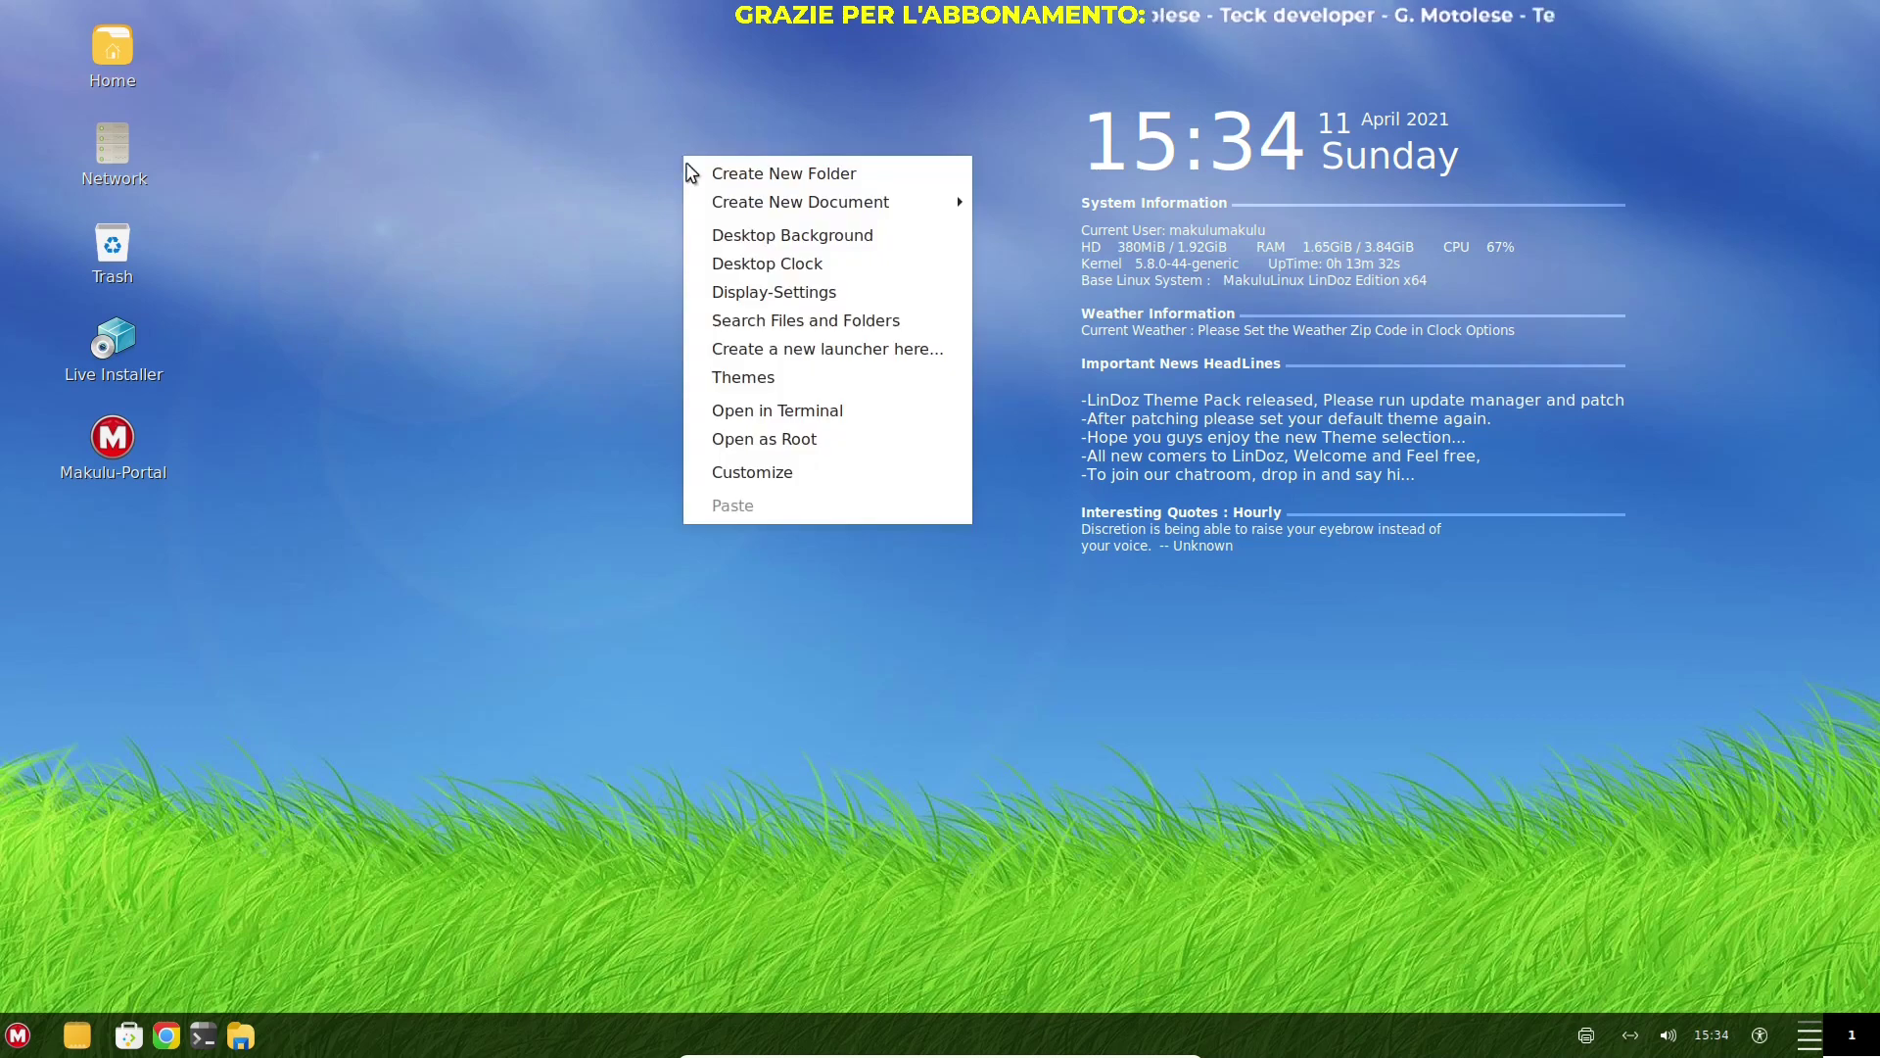
{"action": "left_click", "coordinate": [754, 473]}
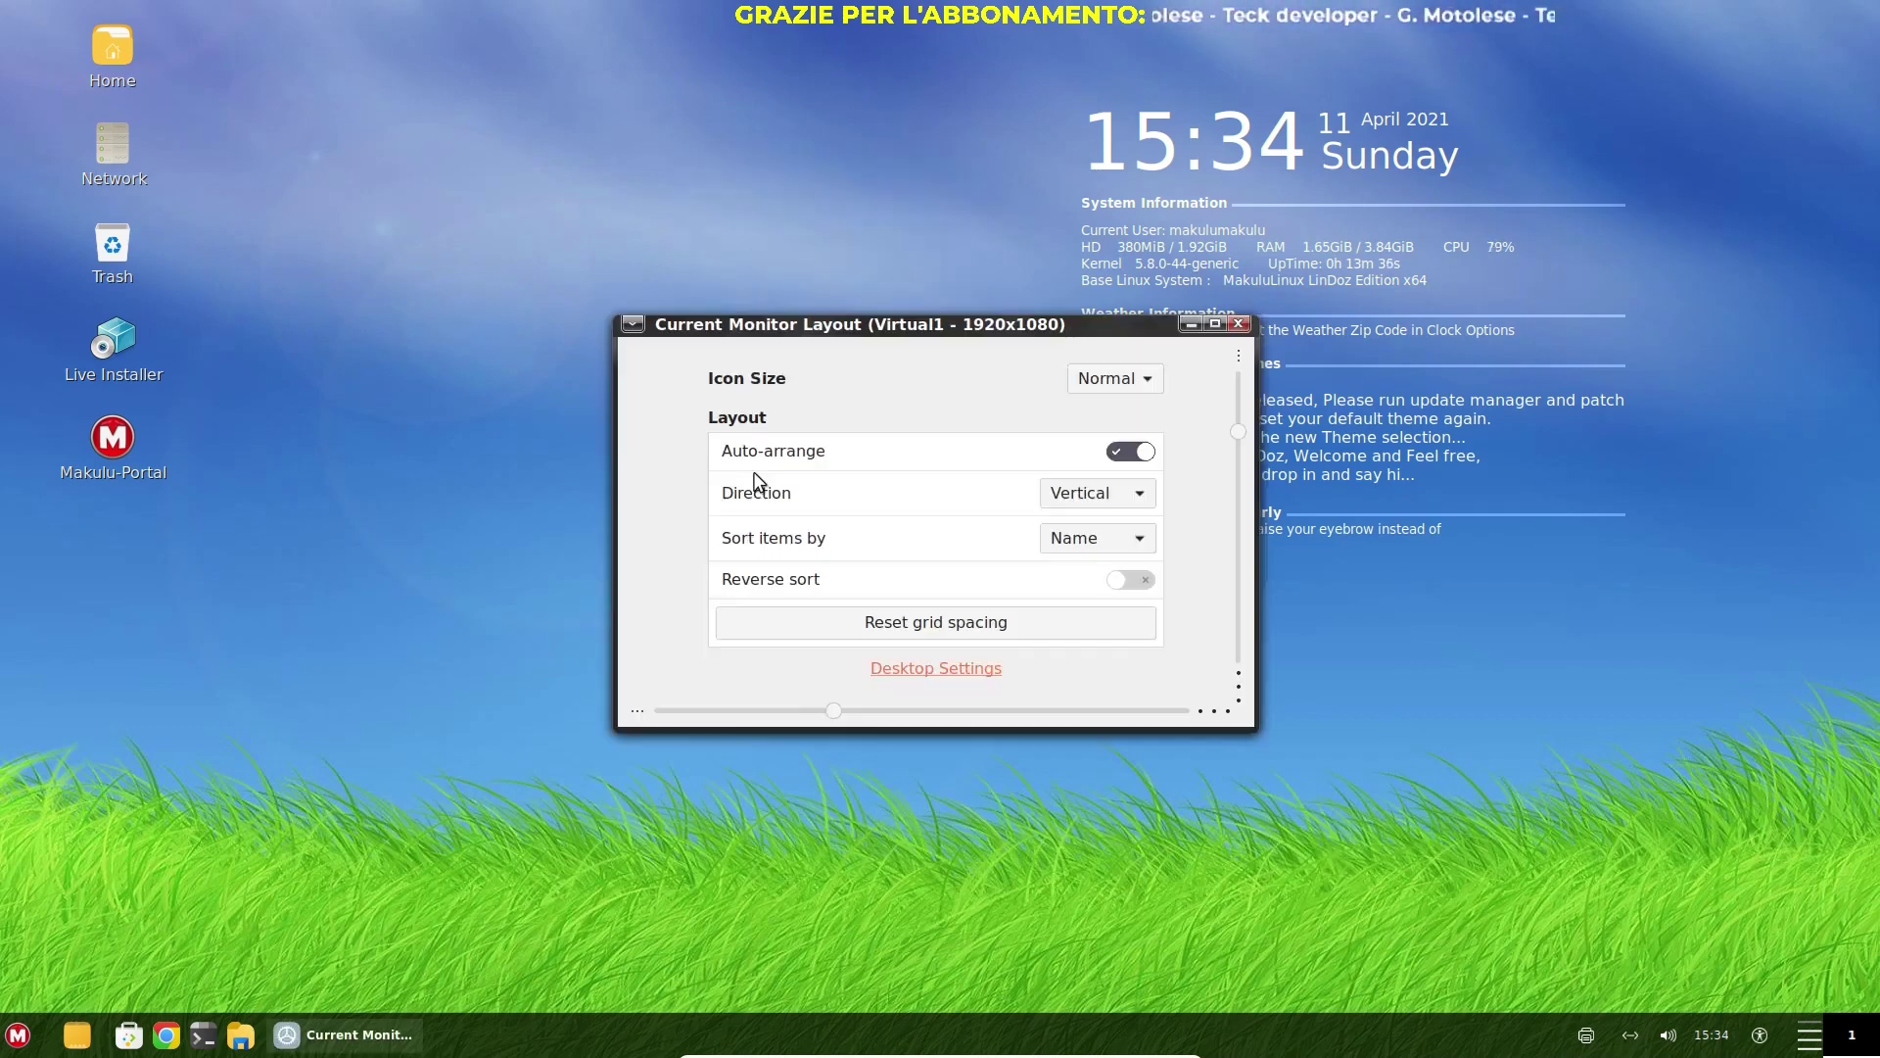
{"action": "left_click", "coordinate": [1238, 324]}
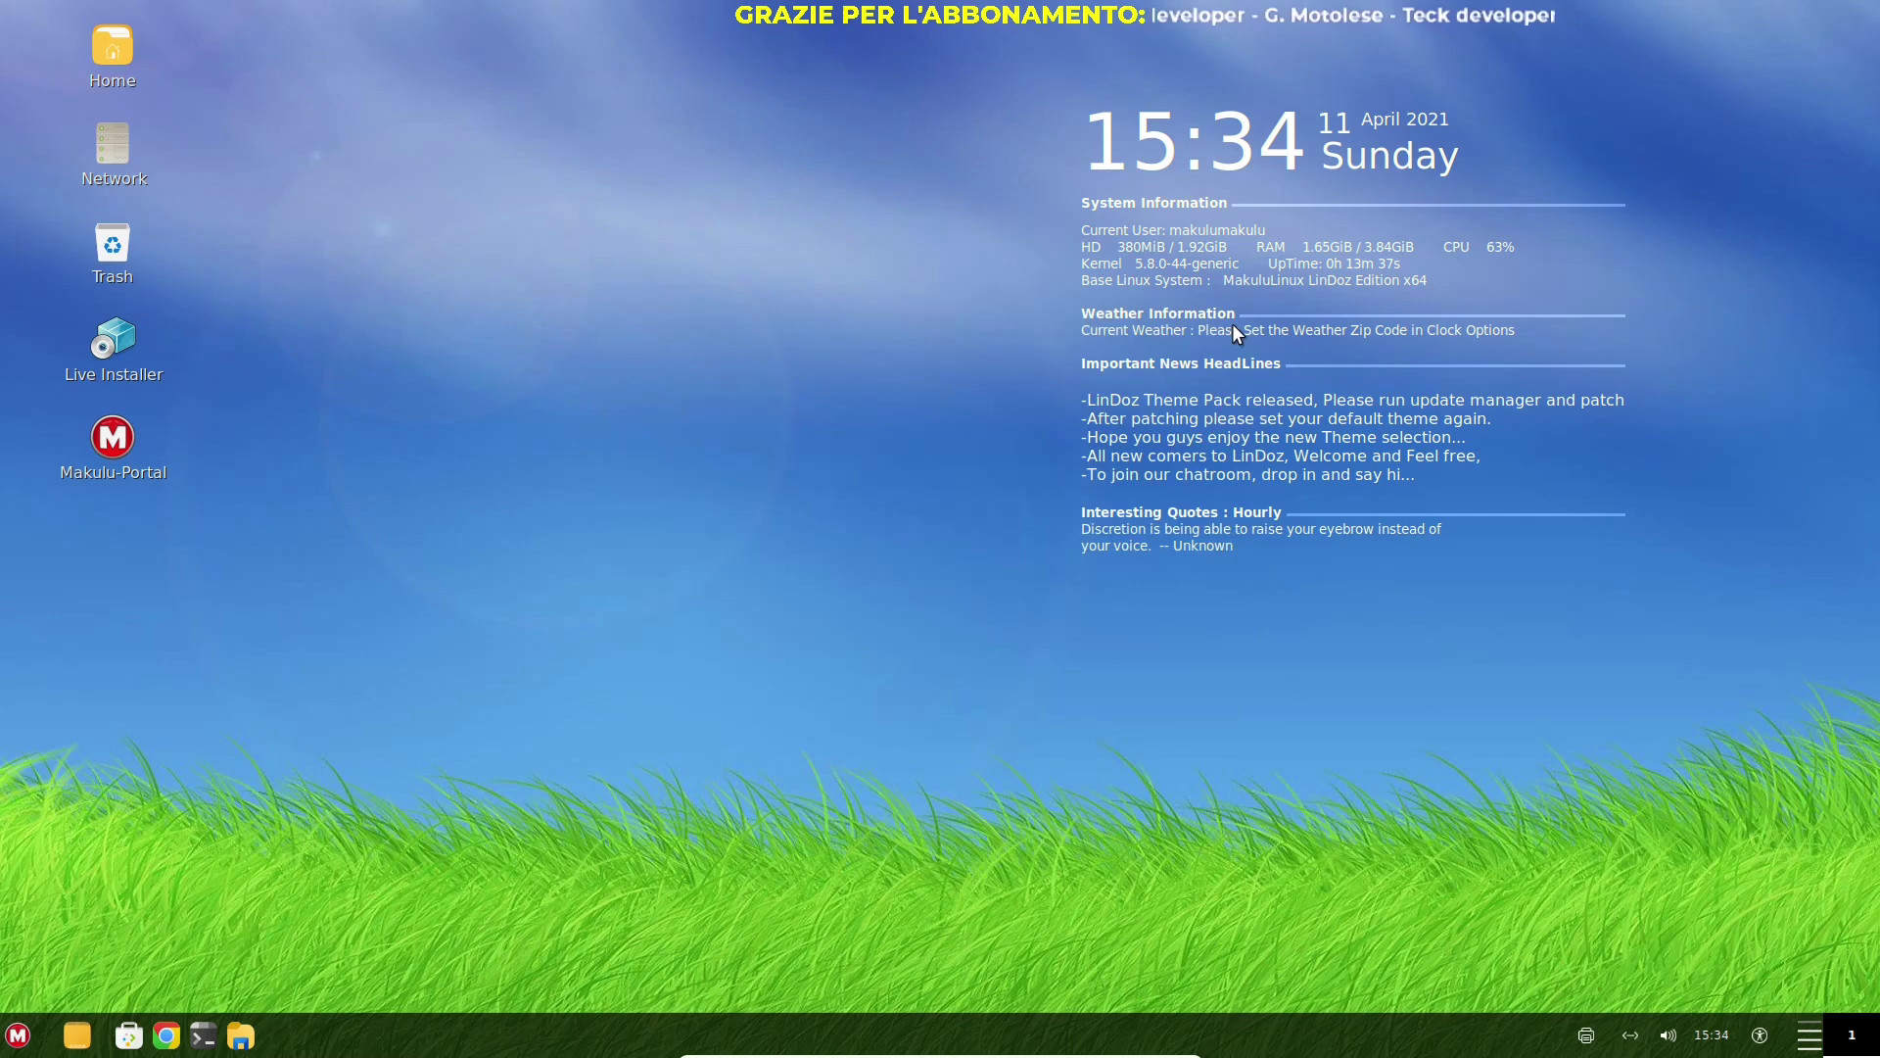
In the desktop Themes chooser, apply the orange theme and then the red theme
{"action": "right_click", "coordinate": [580, 319]}
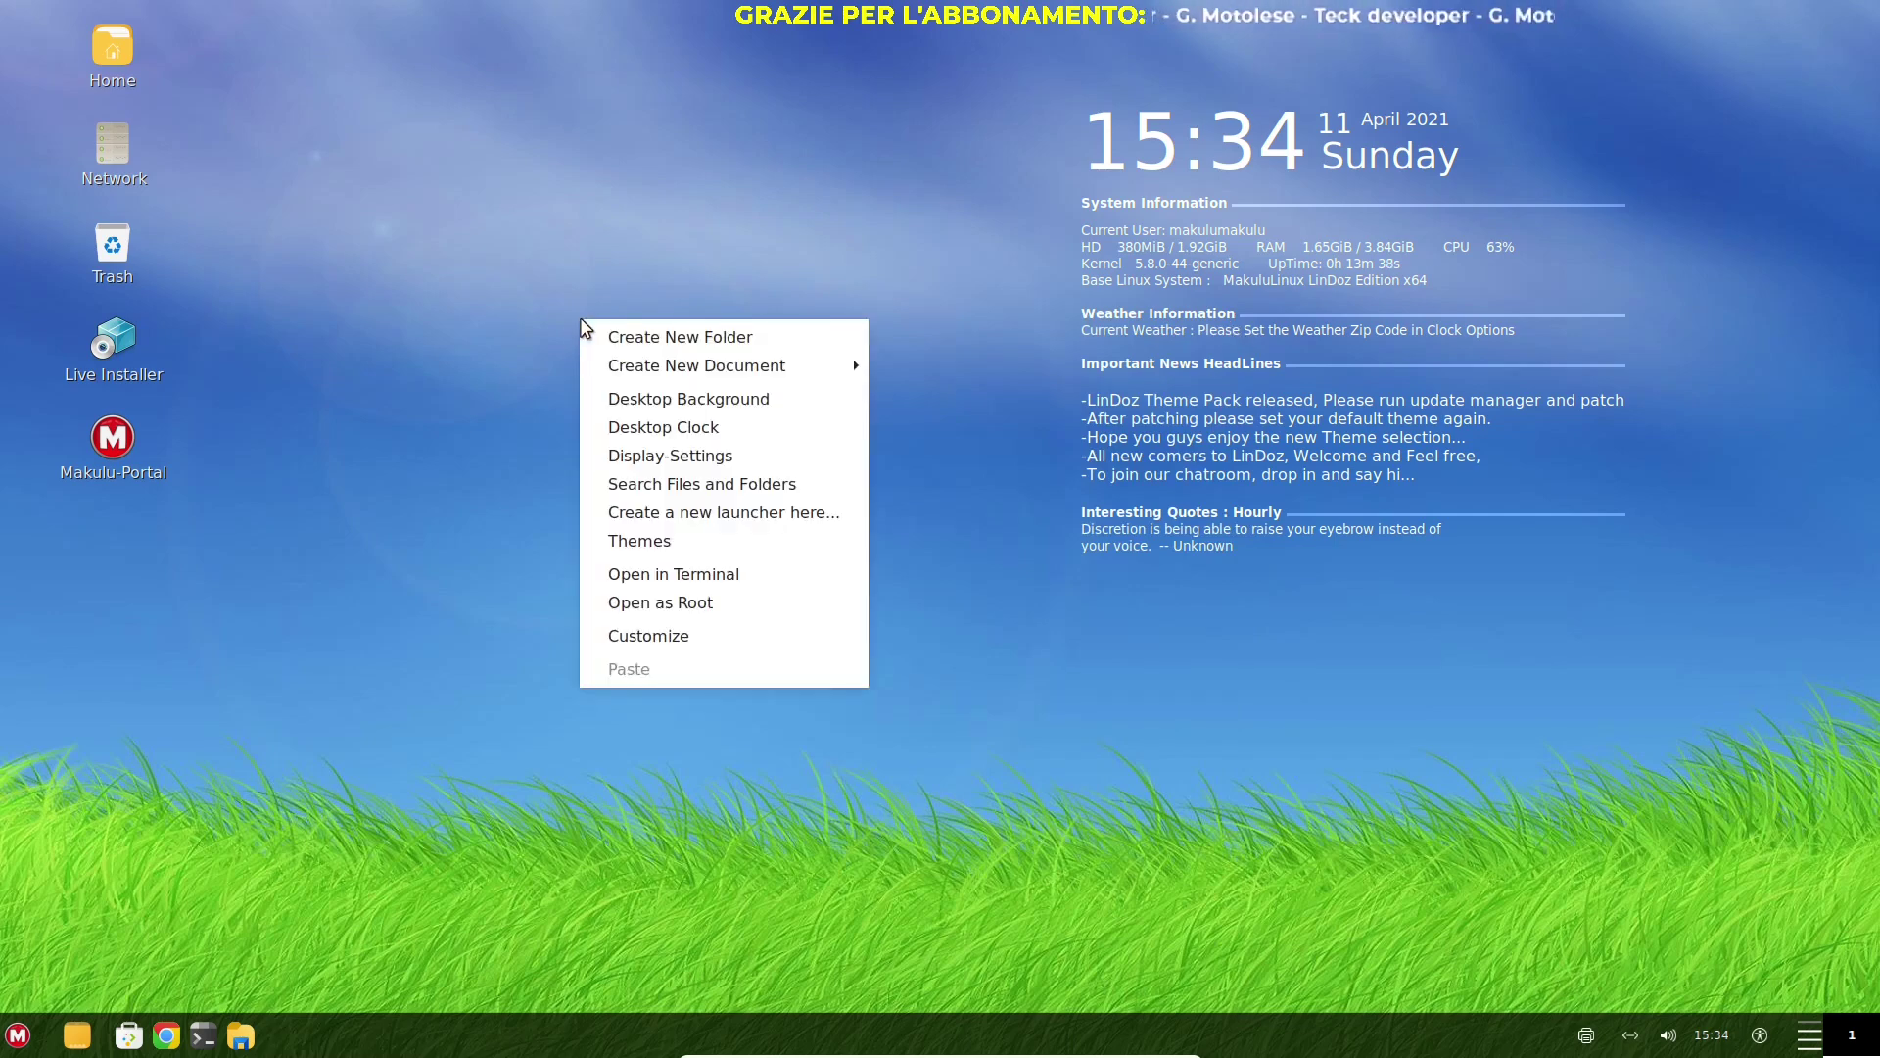
{"action": "left_click", "coordinate": [655, 543]}
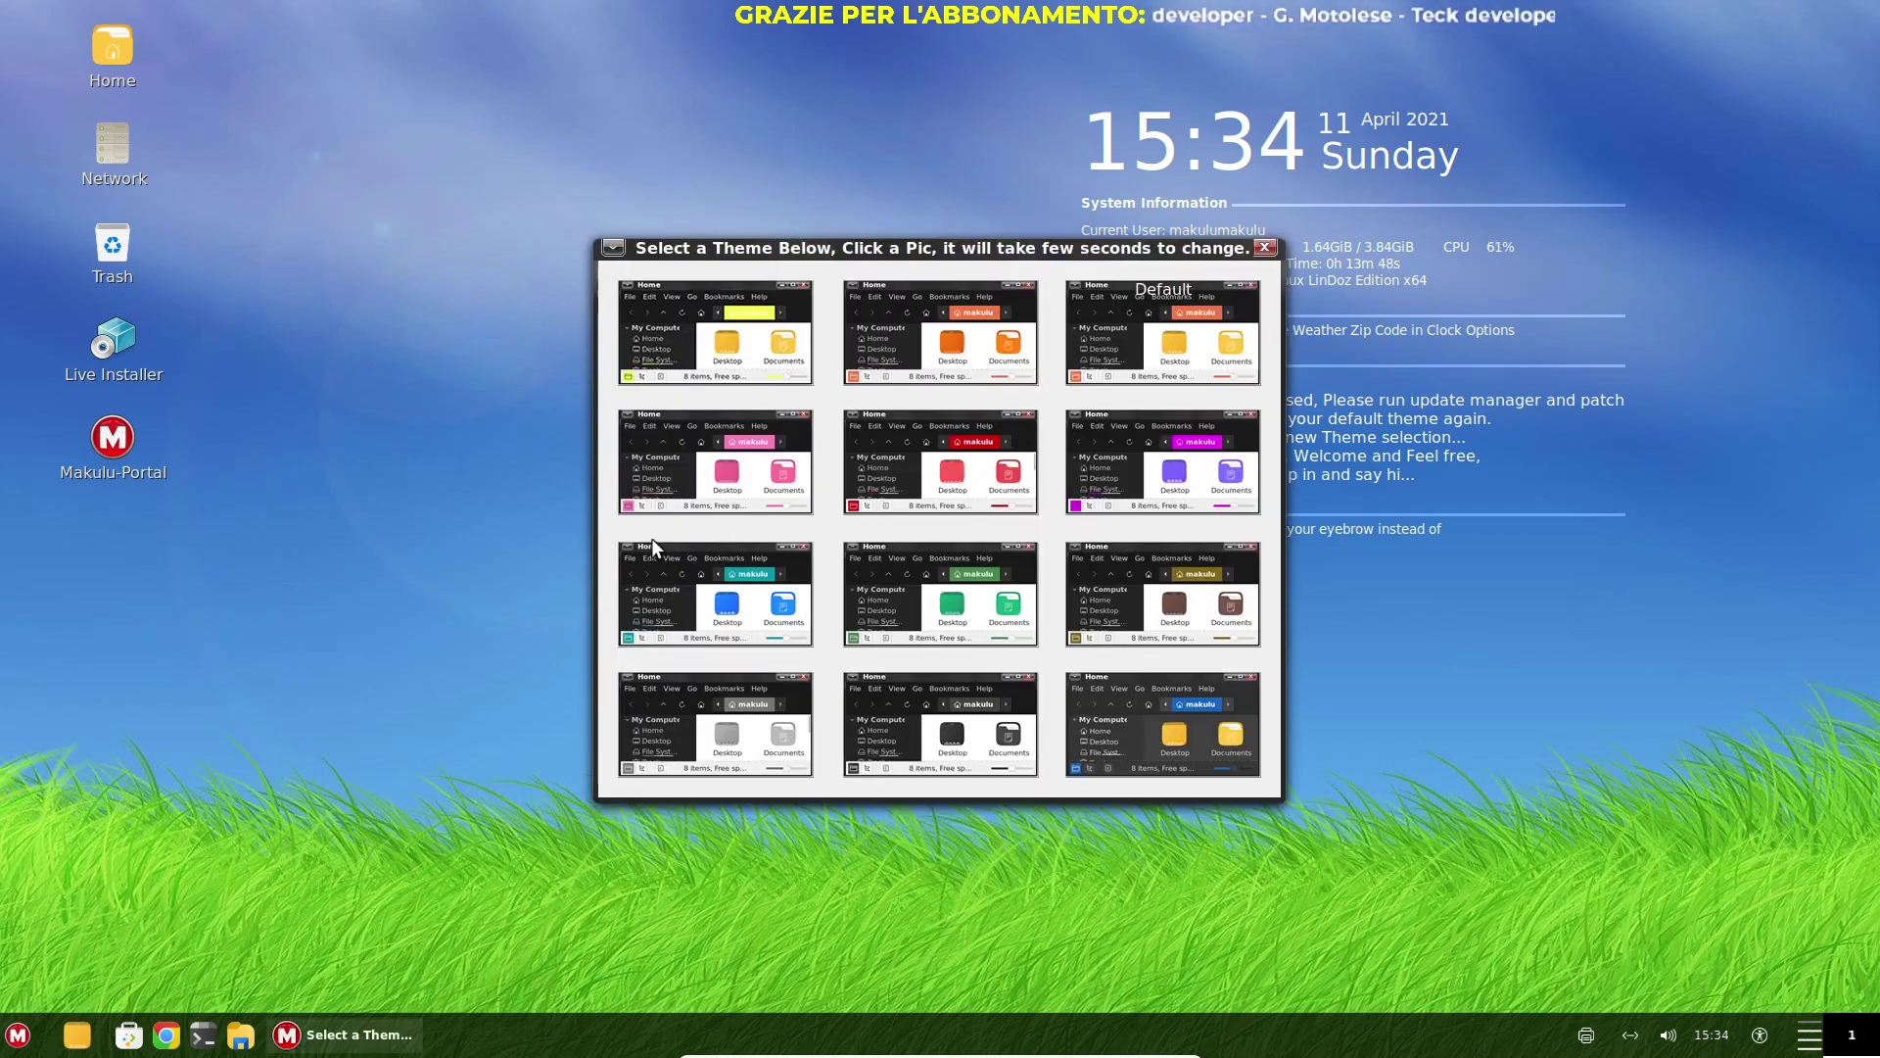
{"action": "left_click_drag", "start_coordinate": [914, 256], "coordinate": [685, 262]}
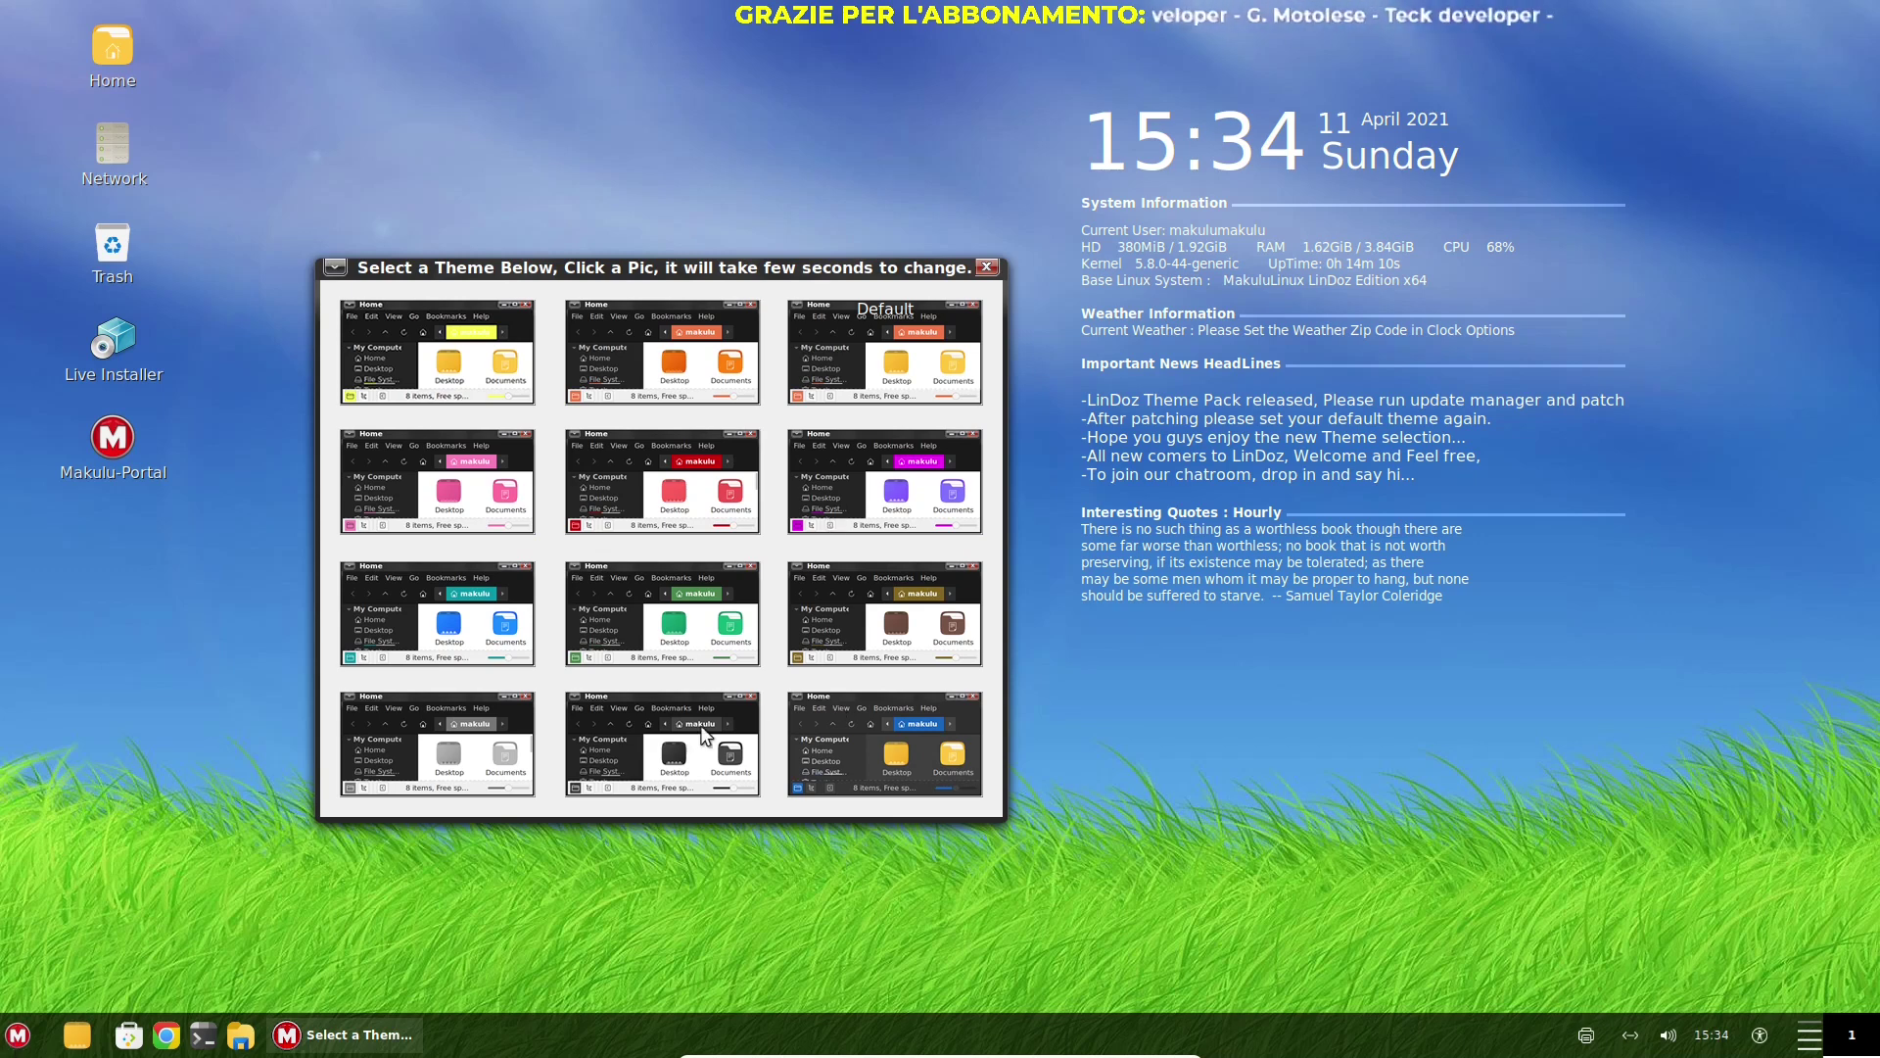
{"action": "left_click", "coordinate": [570, 377]}
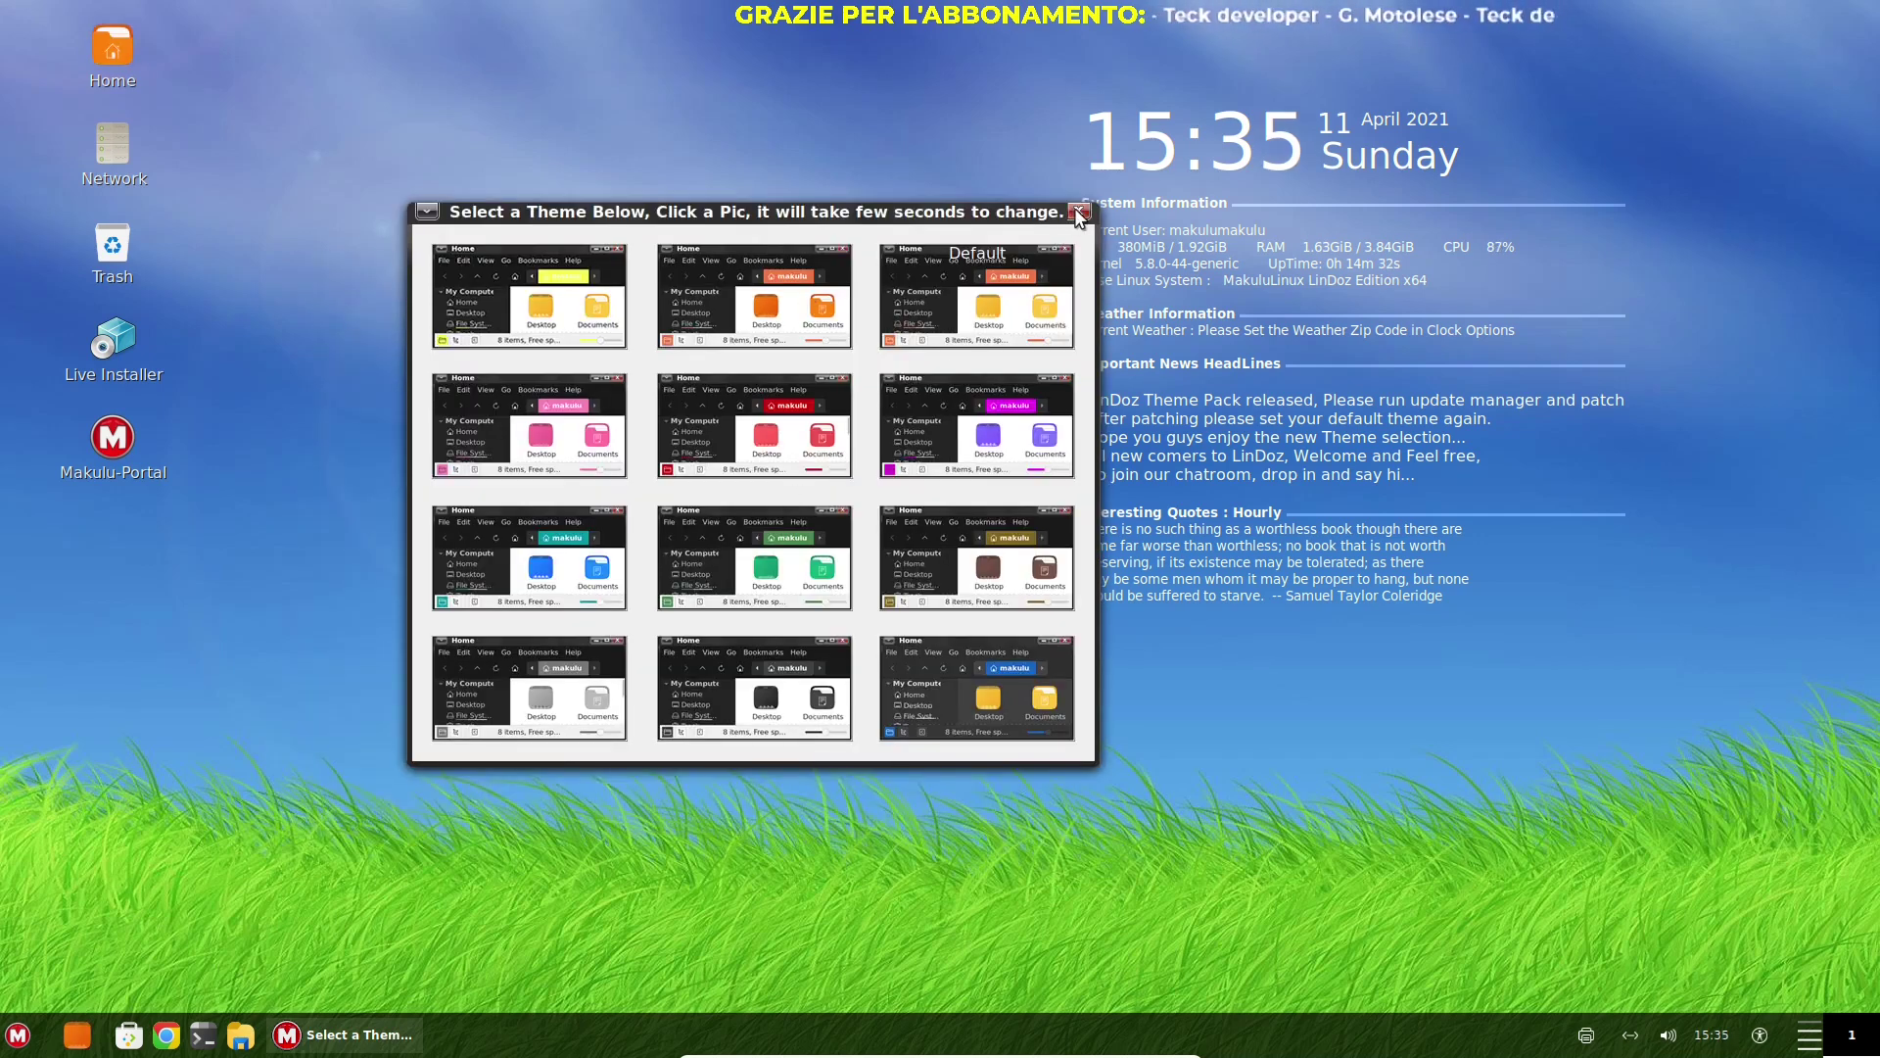
{"action": "left_click", "coordinate": [996, 260]}
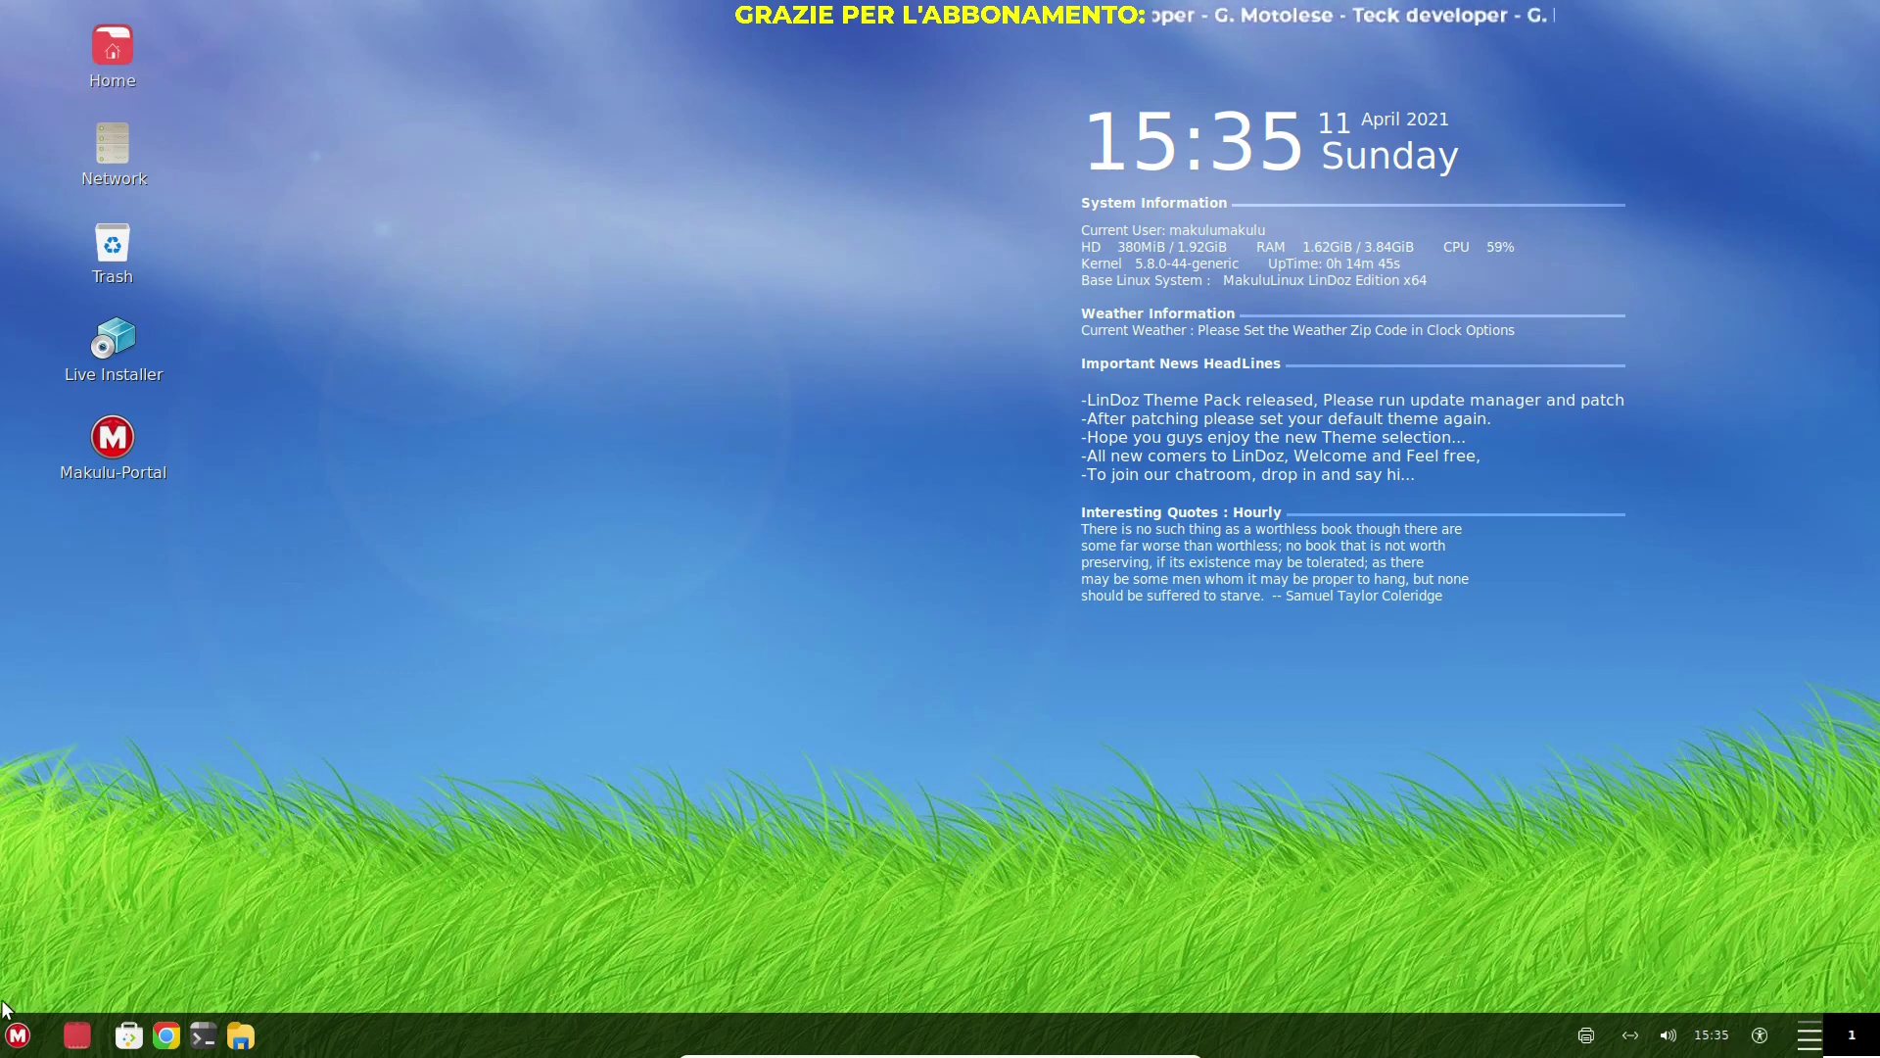
Open and close the application menu, then clear the Home icon selection
{"action": "left_click", "coordinate": [17, 1035]}
{"action": "left_click", "coordinate": [110, 57]}
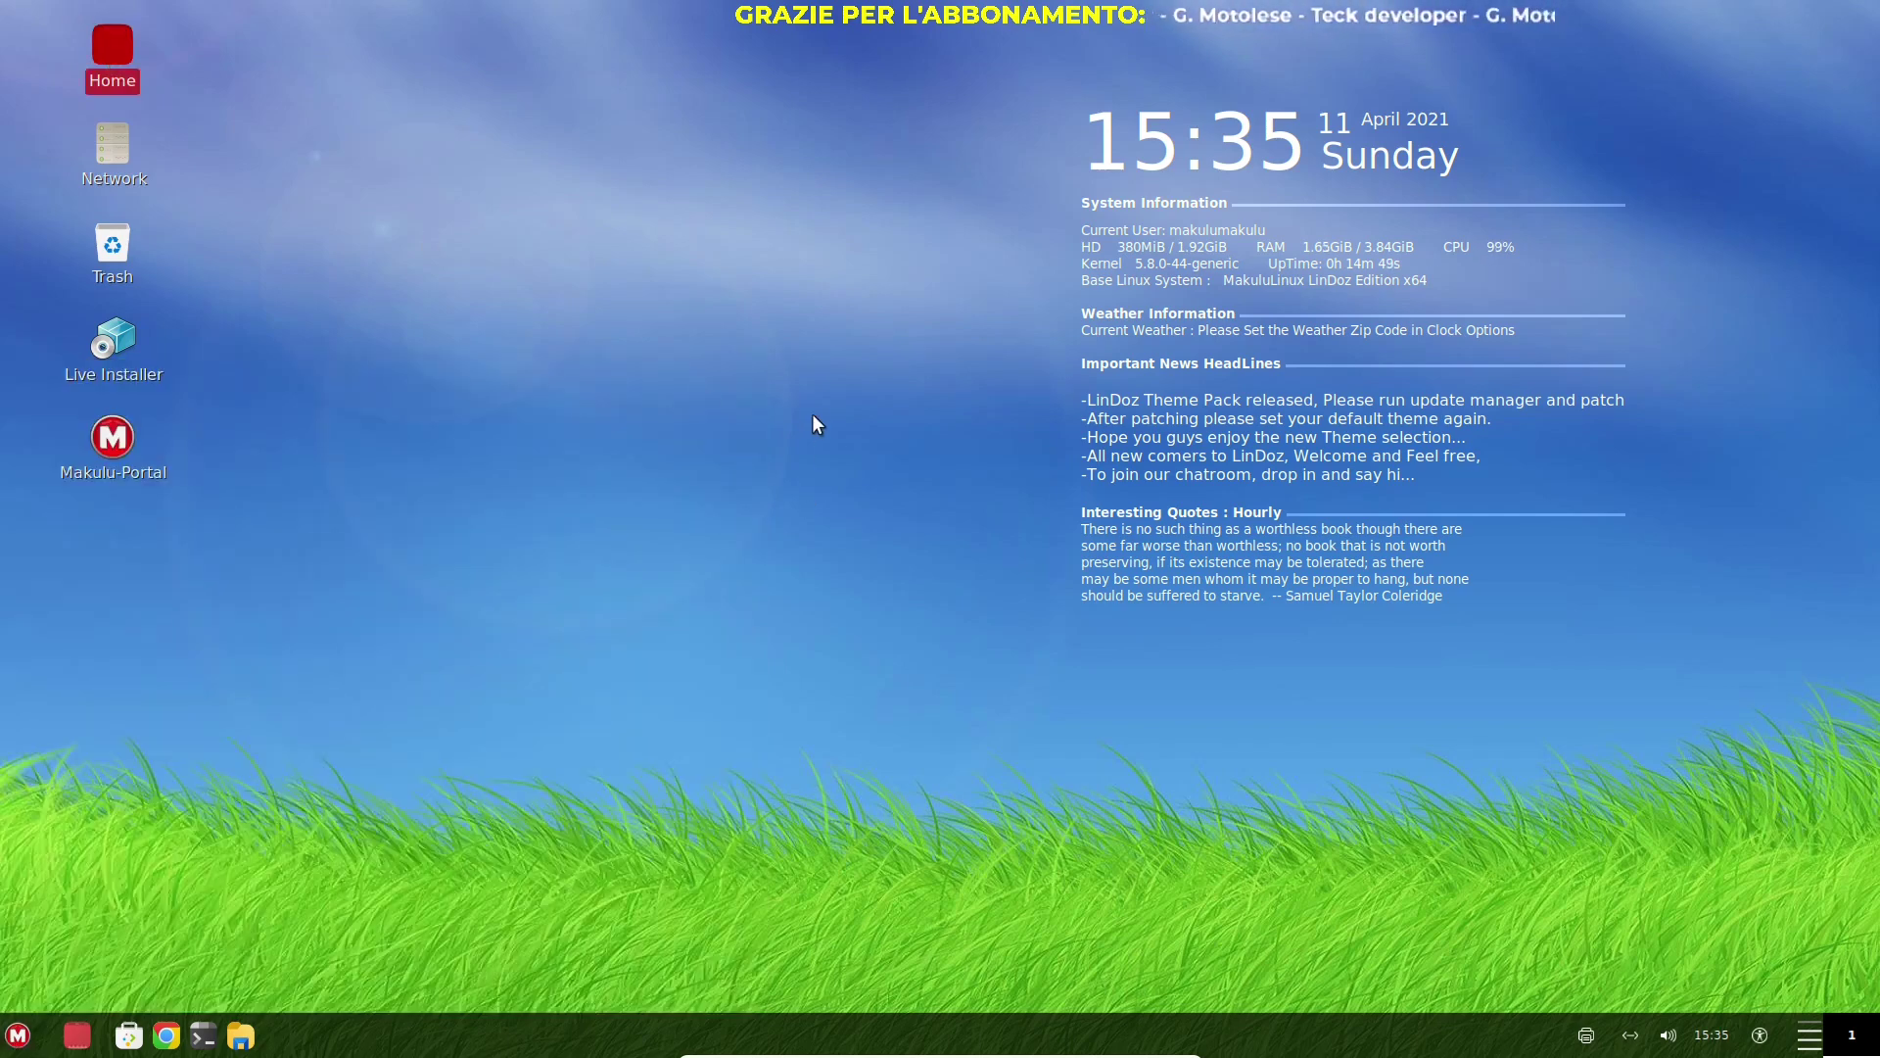
{"action": "left_click", "coordinate": [726, 304]}
Reopen the Themes chooser from the desktop menu, try orange, then apply the Pink theme
{"action": "right_click", "coordinate": [728, 304]}
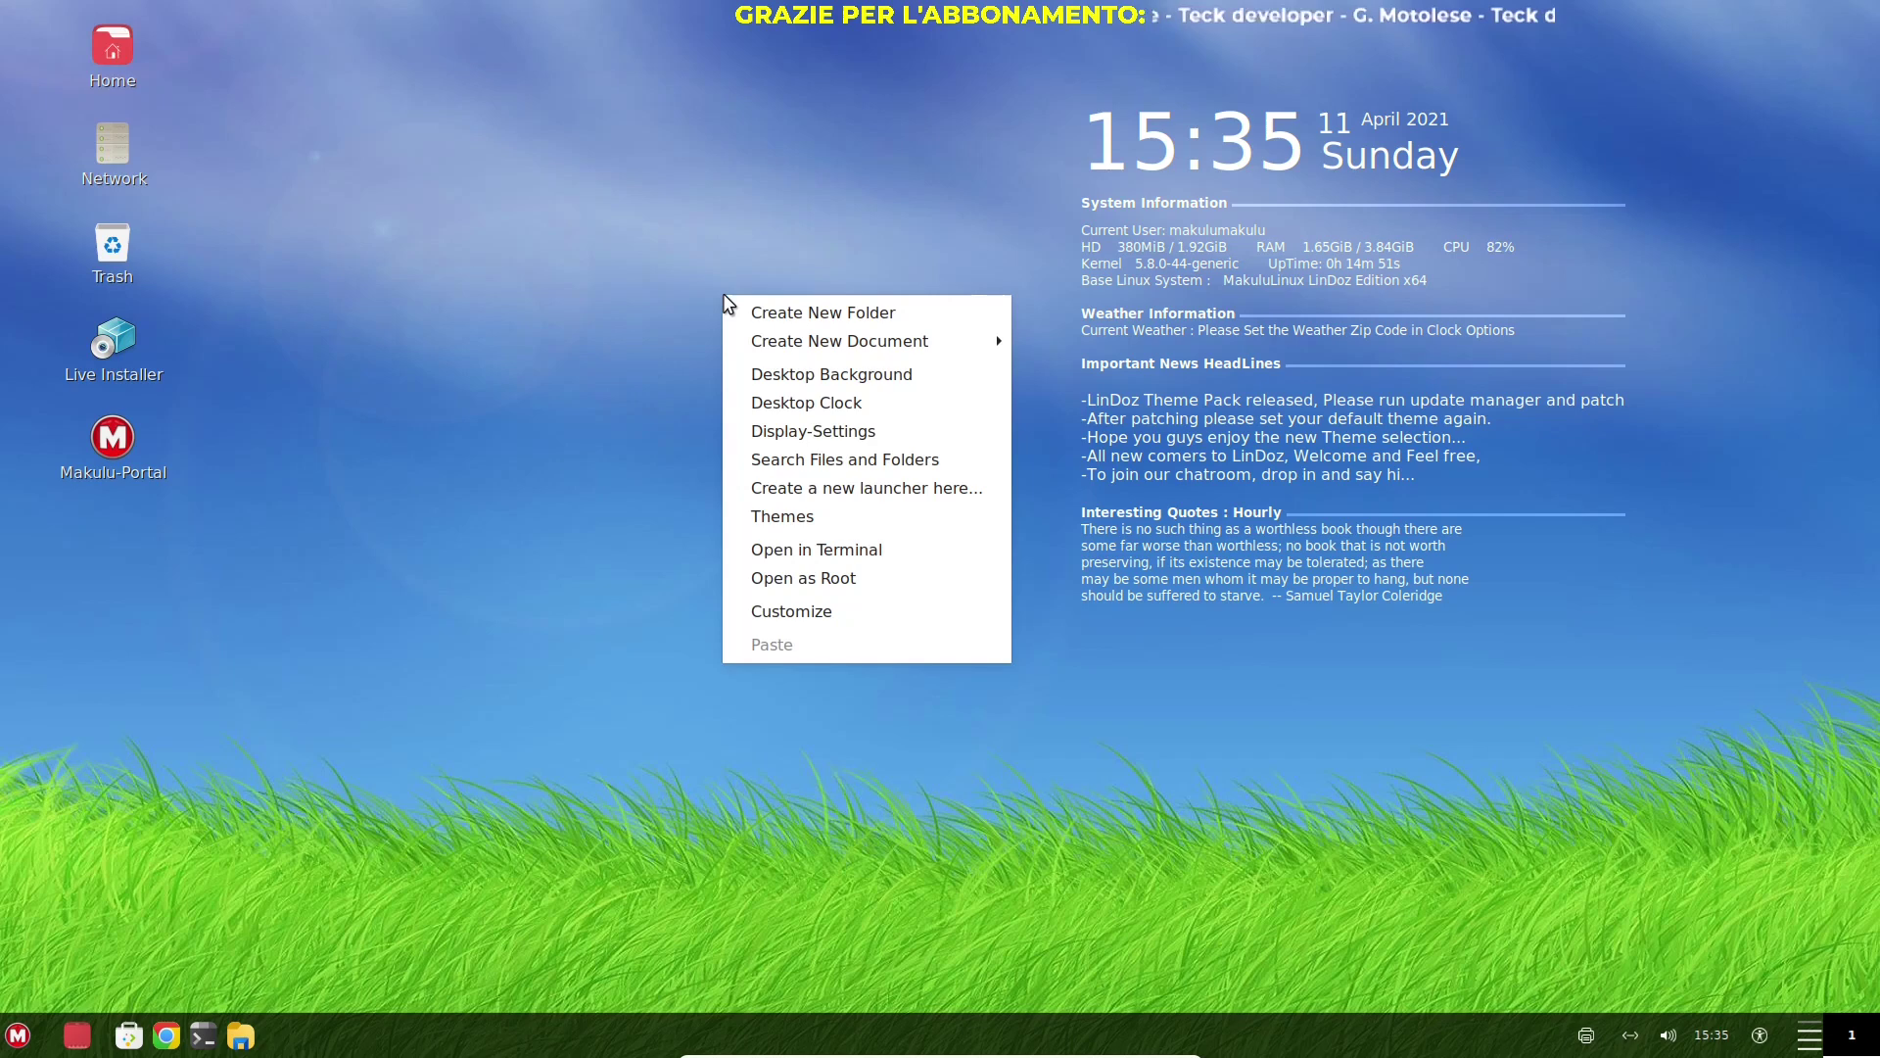
{"action": "left_click", "coordinate": [844, 528]}
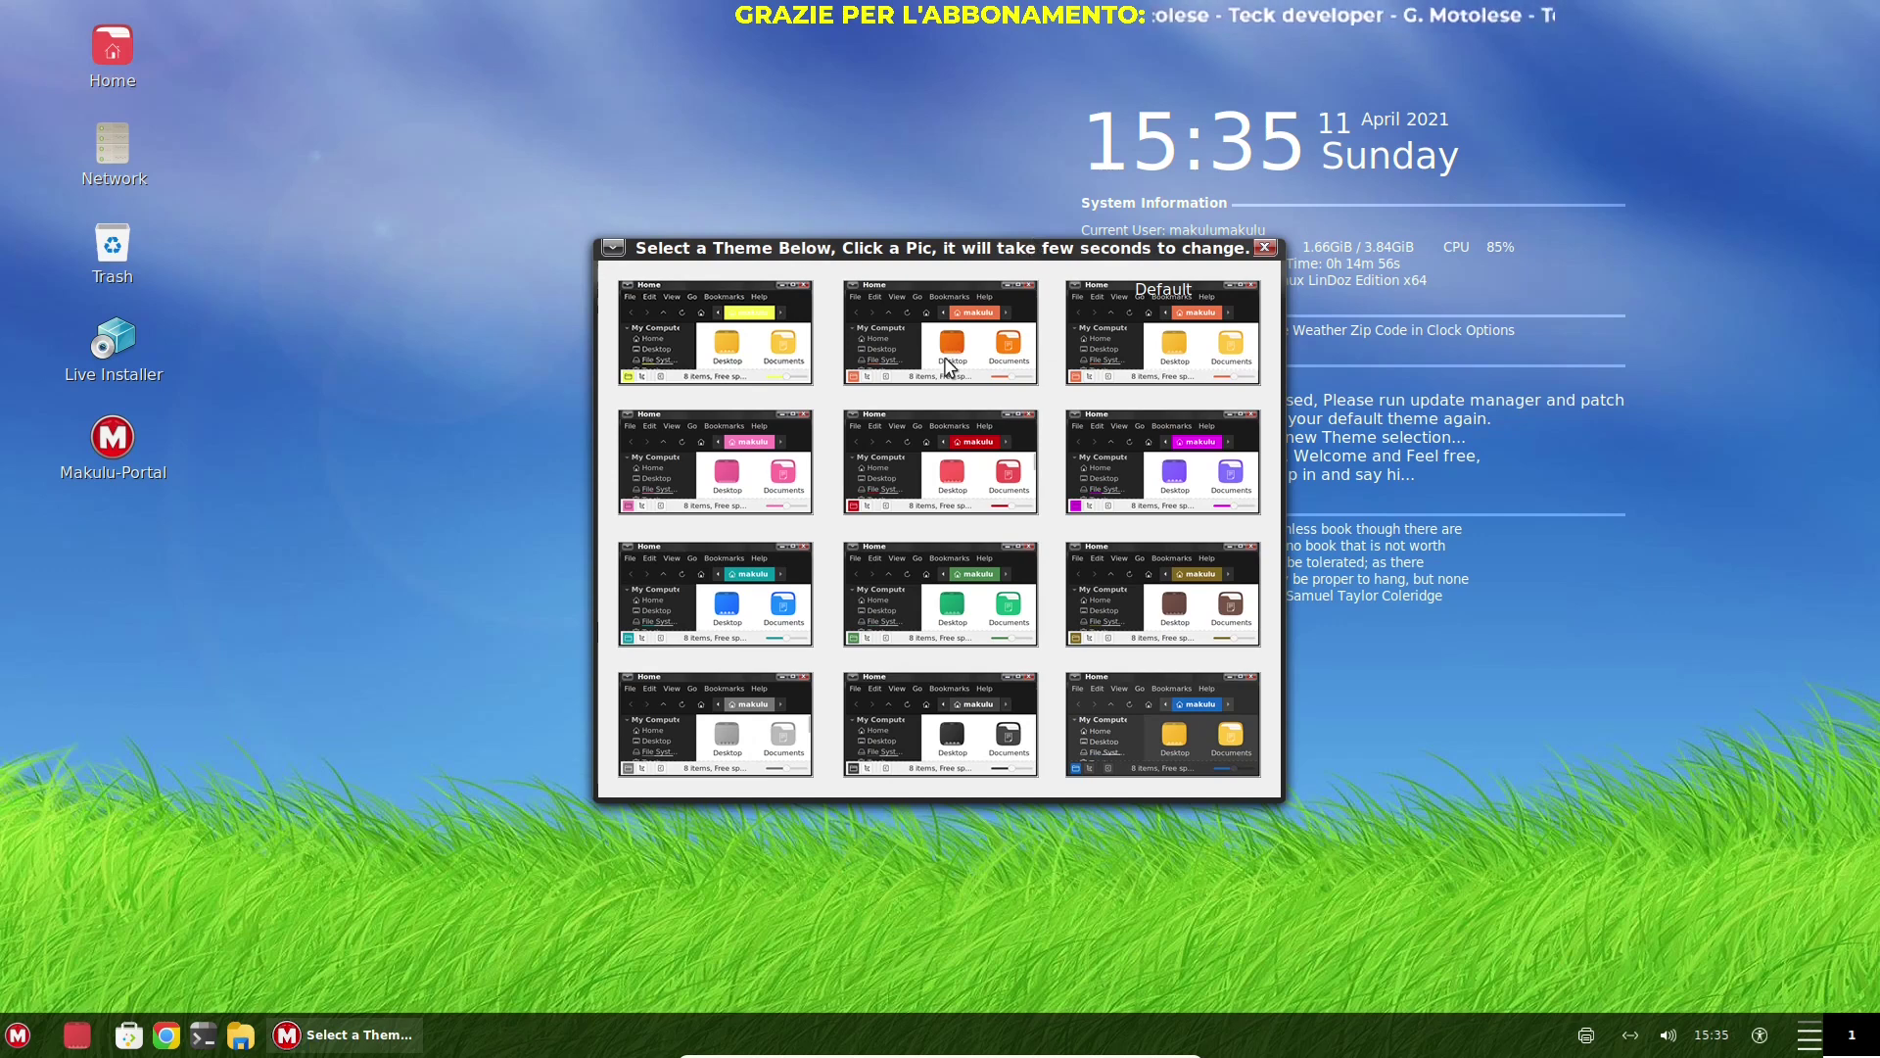
{"action": "left_click", "coordinate": [946, 366]}
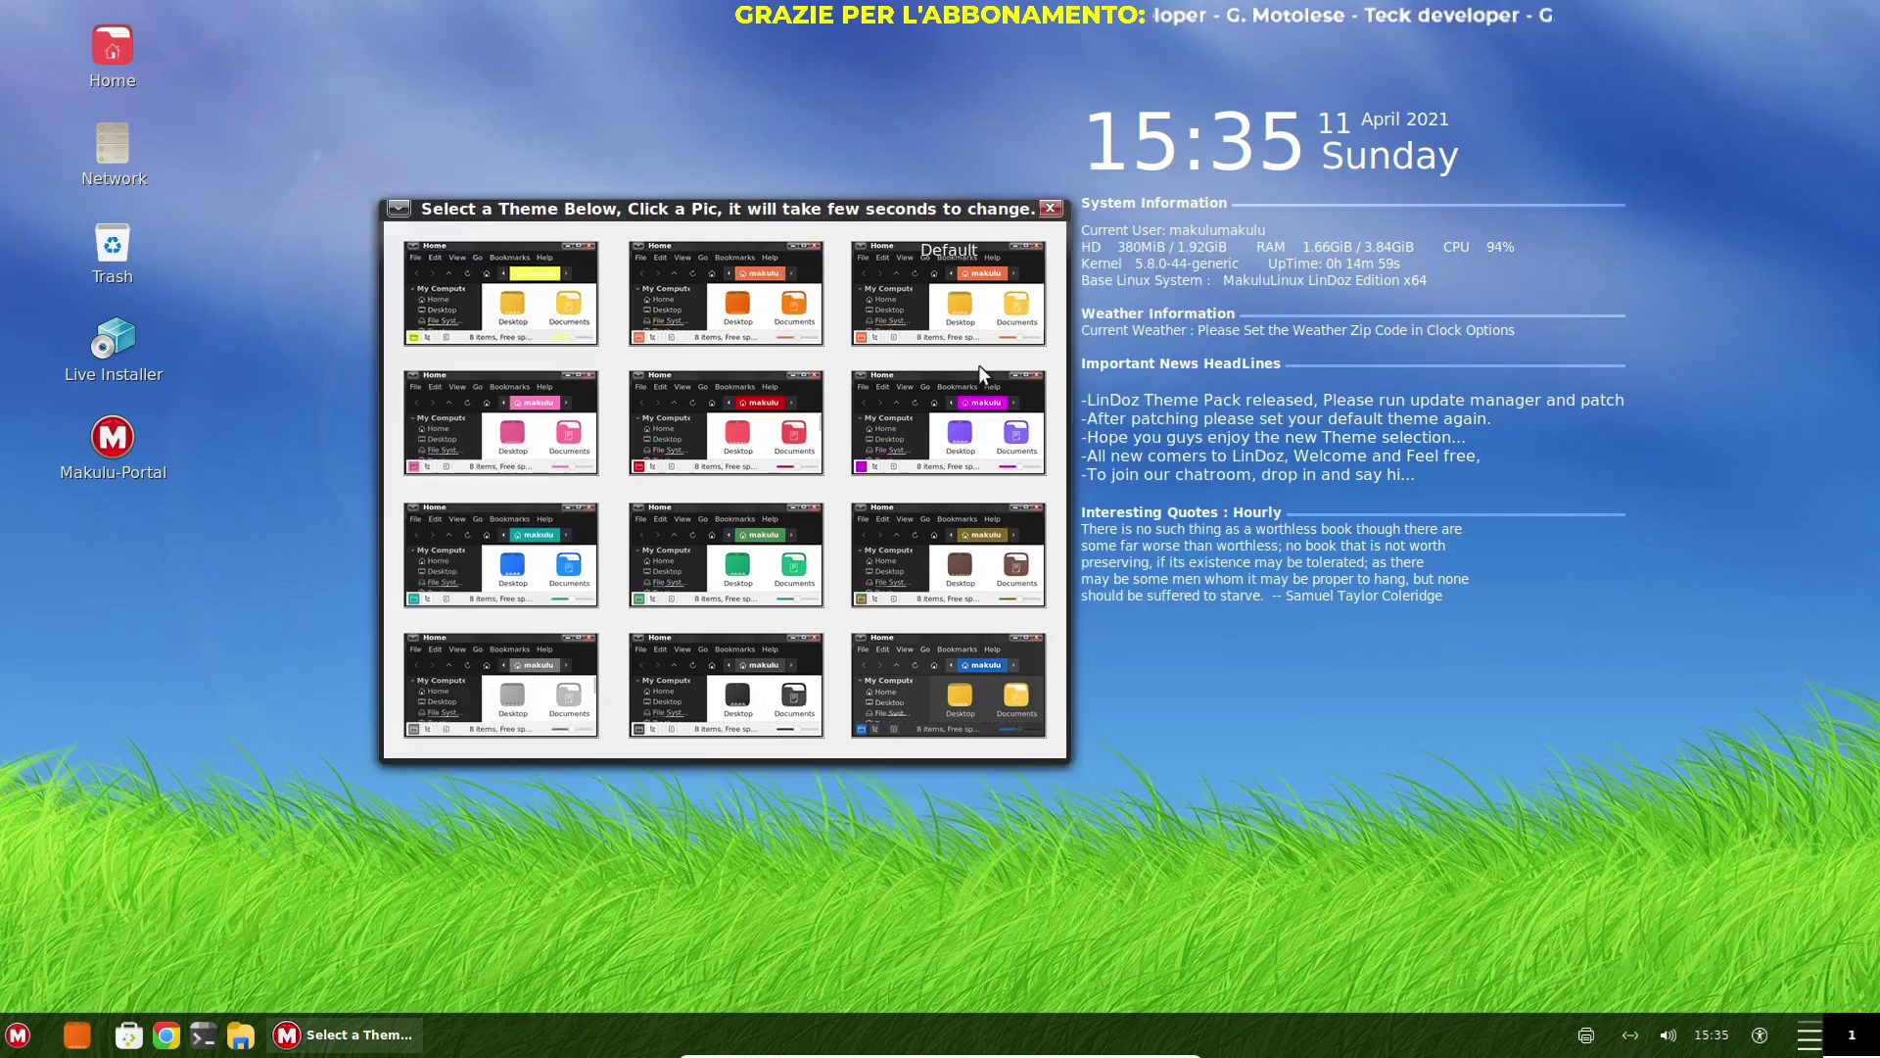
{"action": "left_click", "coordinate": [129, 49]}
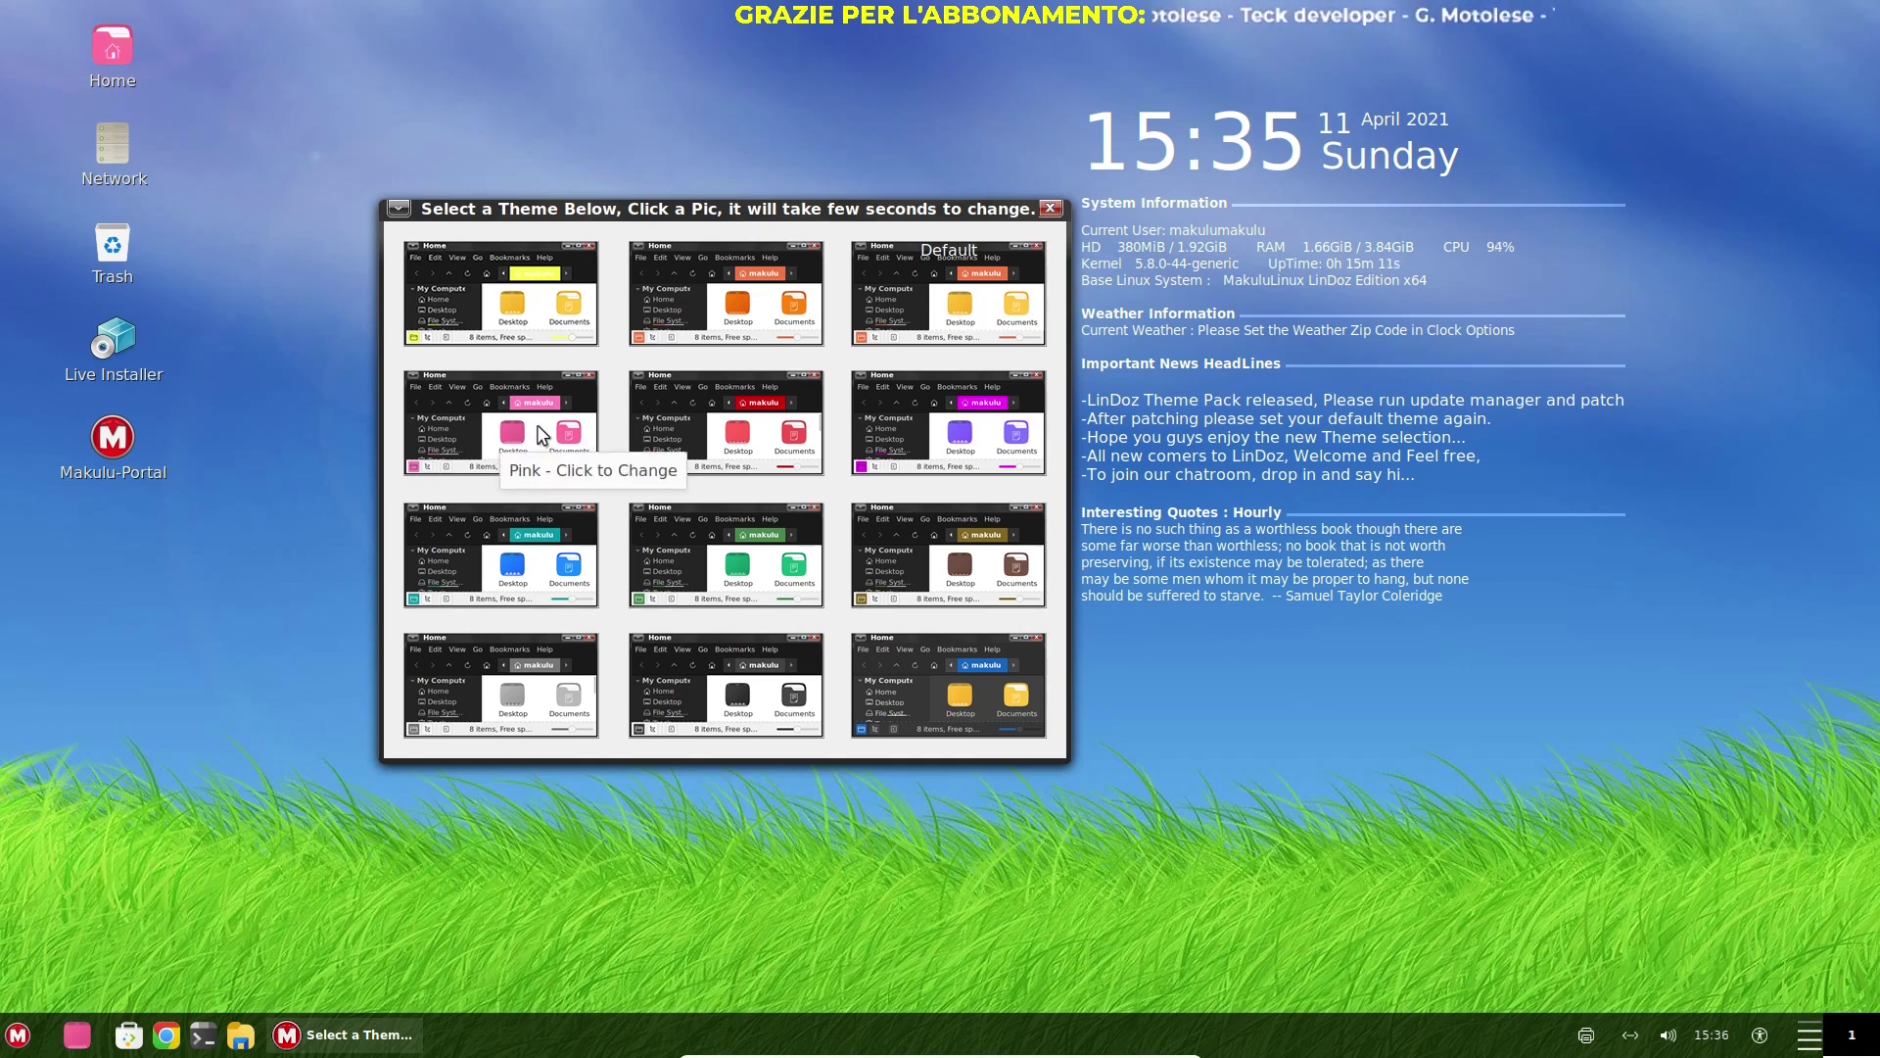
{"action": "left_click", "coordinate": [972, 328]}
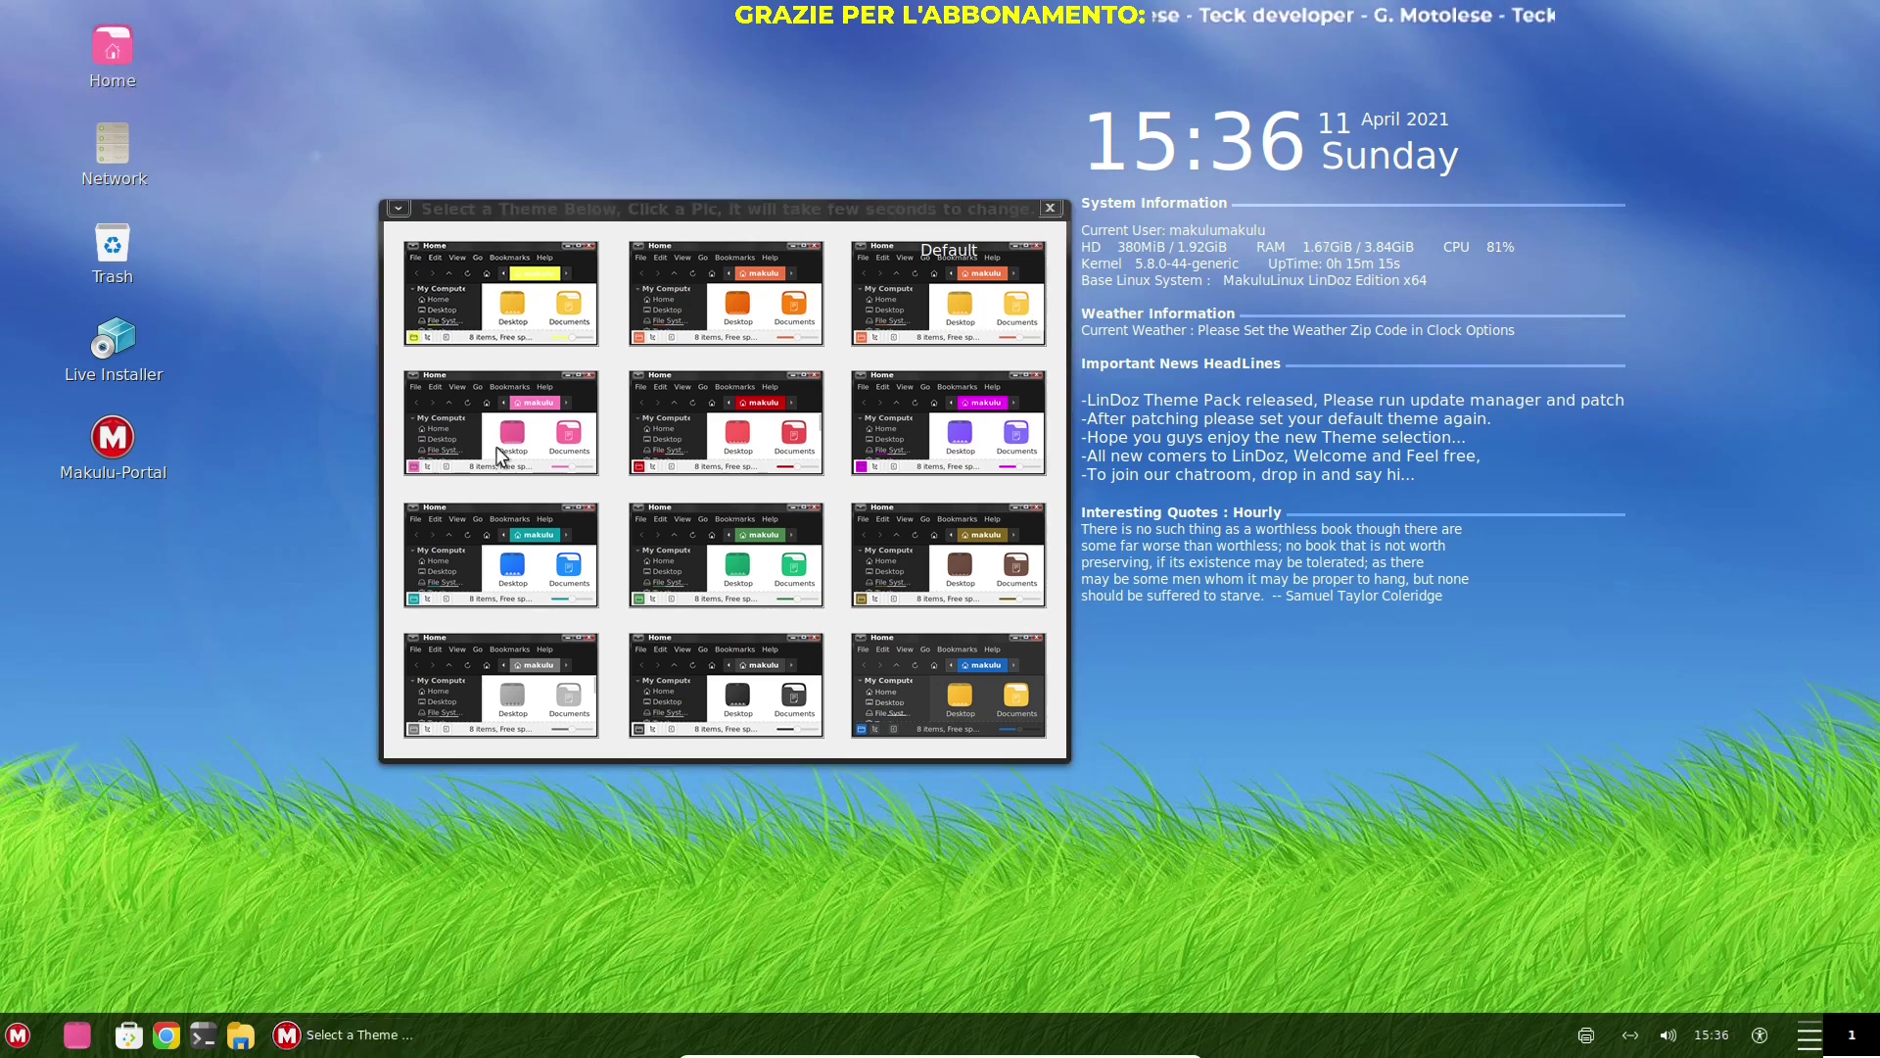
Open the Home folder in Nemo to see the pink theme applied
{"action": "left_click", "coordinate": [1050, 207]}
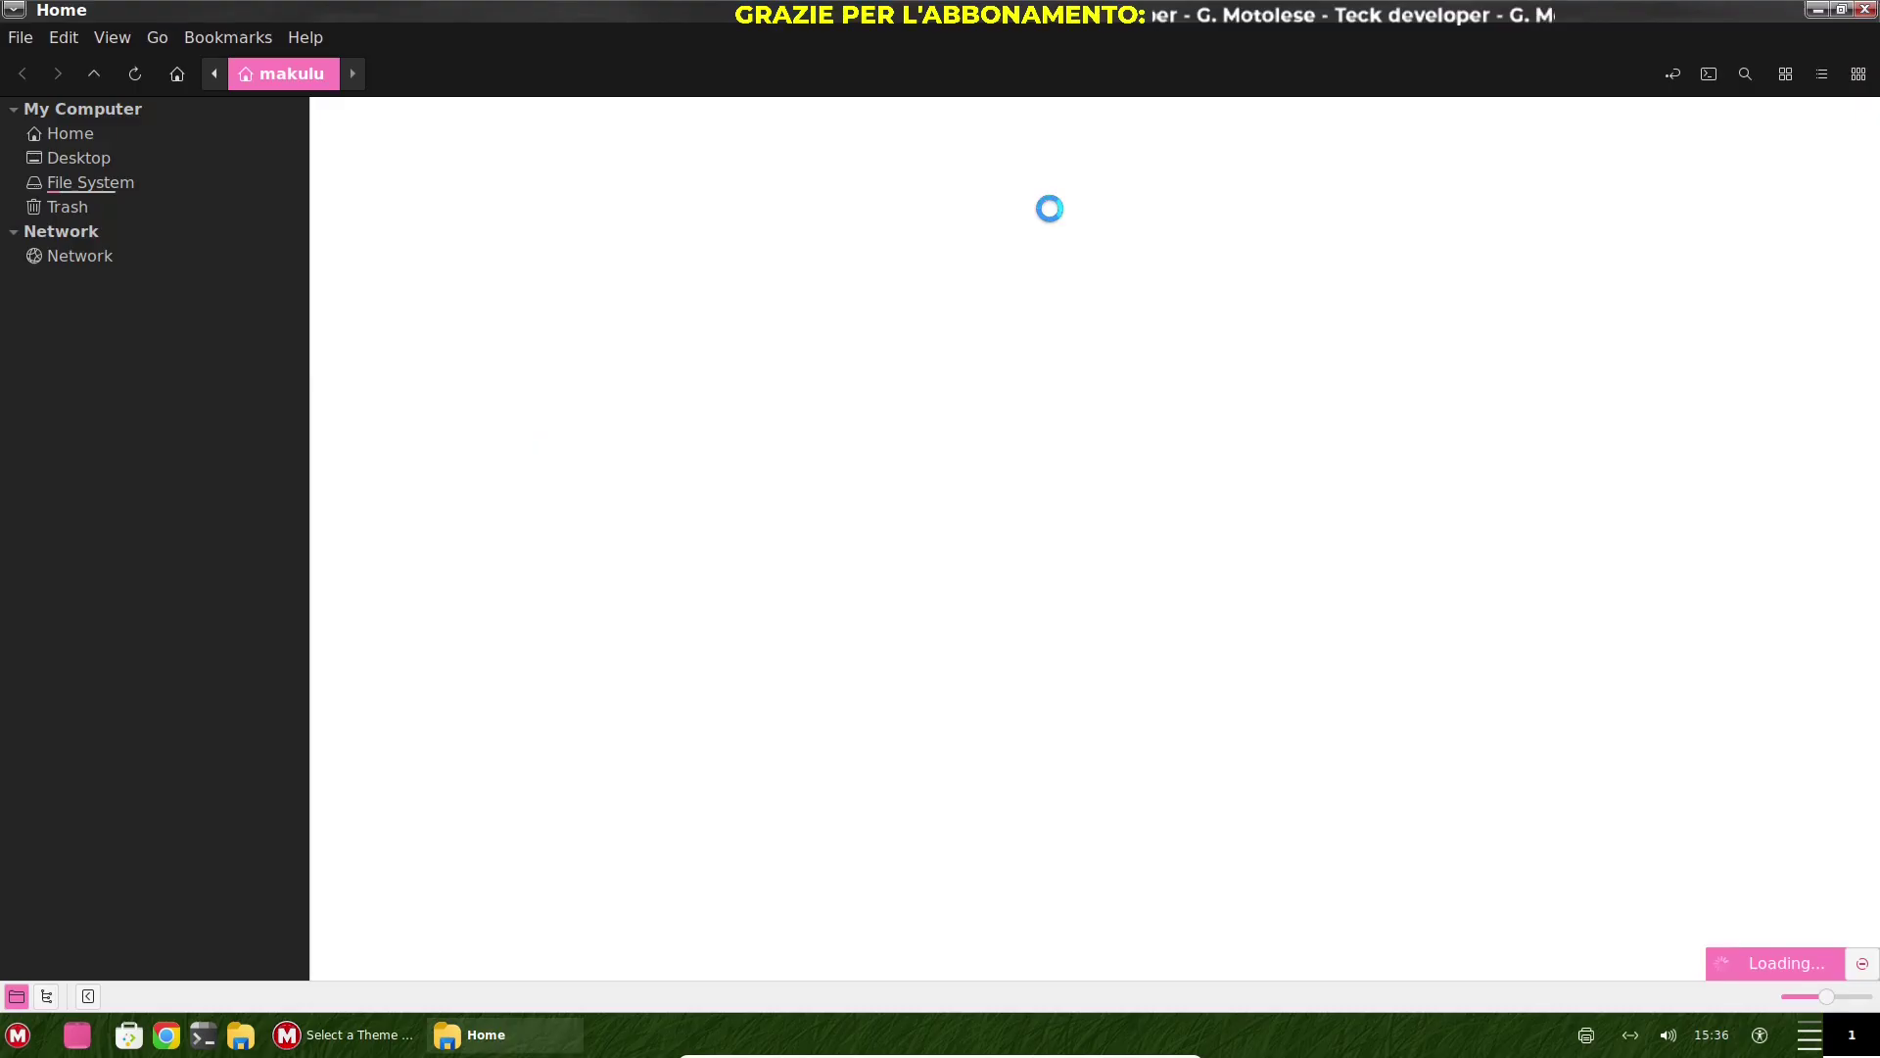